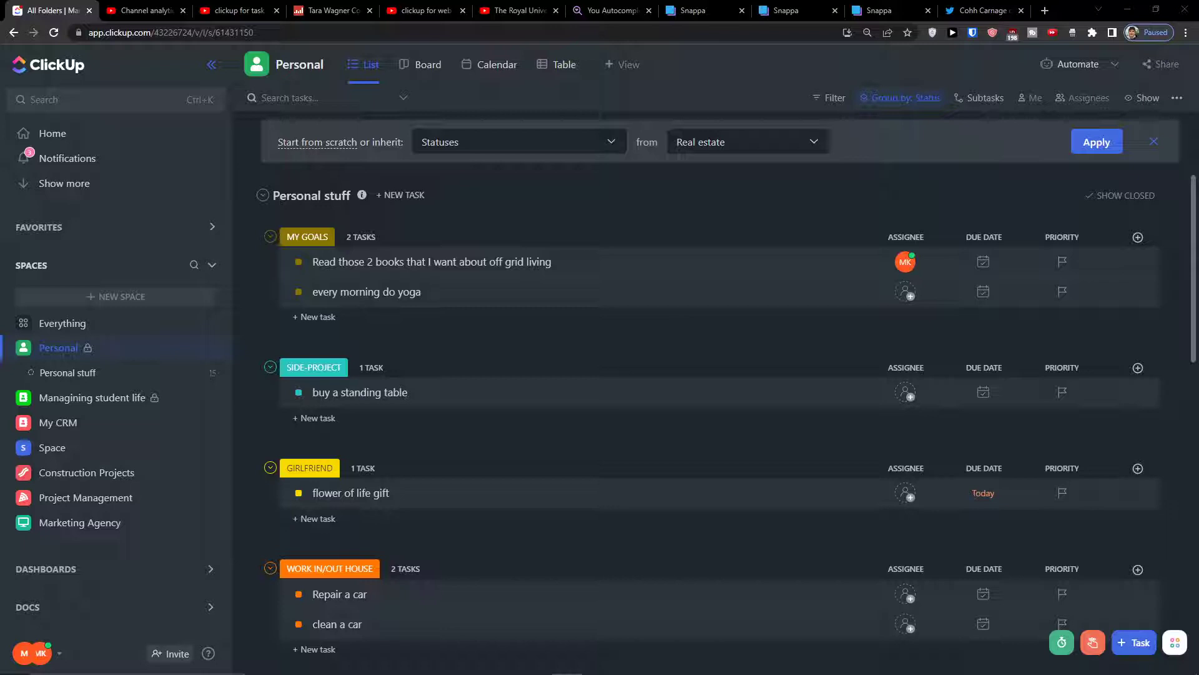
Open the template library for creating a new Space and include Folder templates alongside Space templates
left_click(102, 296)
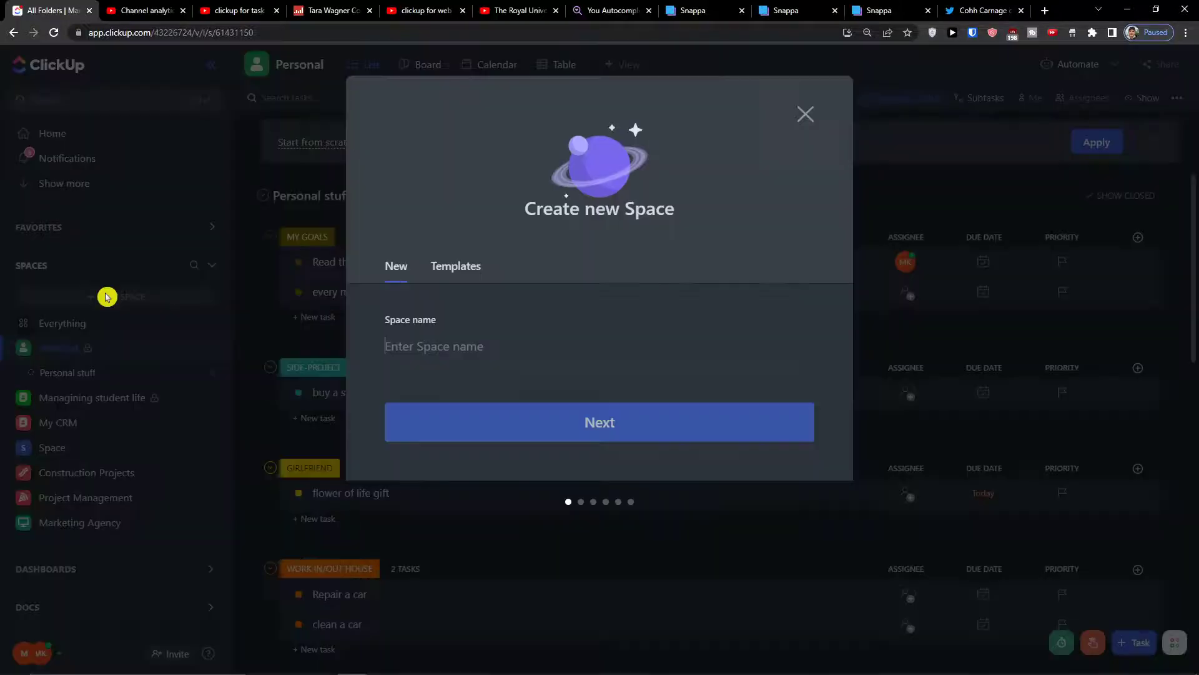
left_click(457, 268)
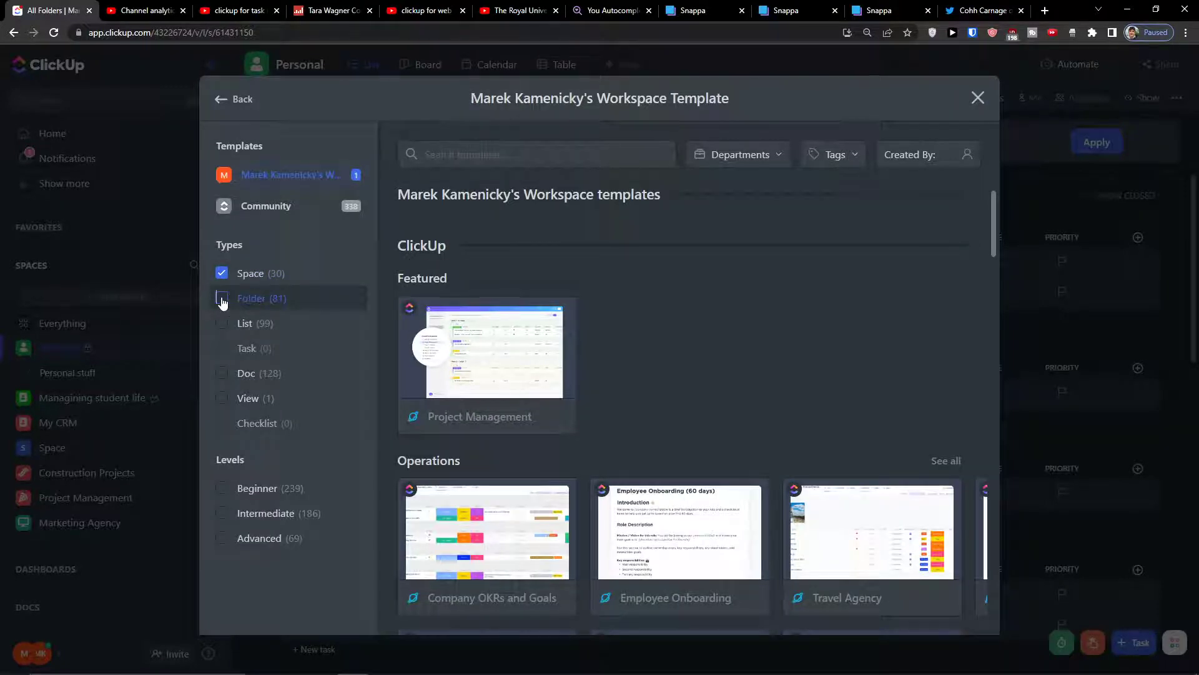
left_click(222, 299)
Restrict the templates to the Finance & Accounting department, keeping only the Space and Folder types selected
left_click(729, 161)
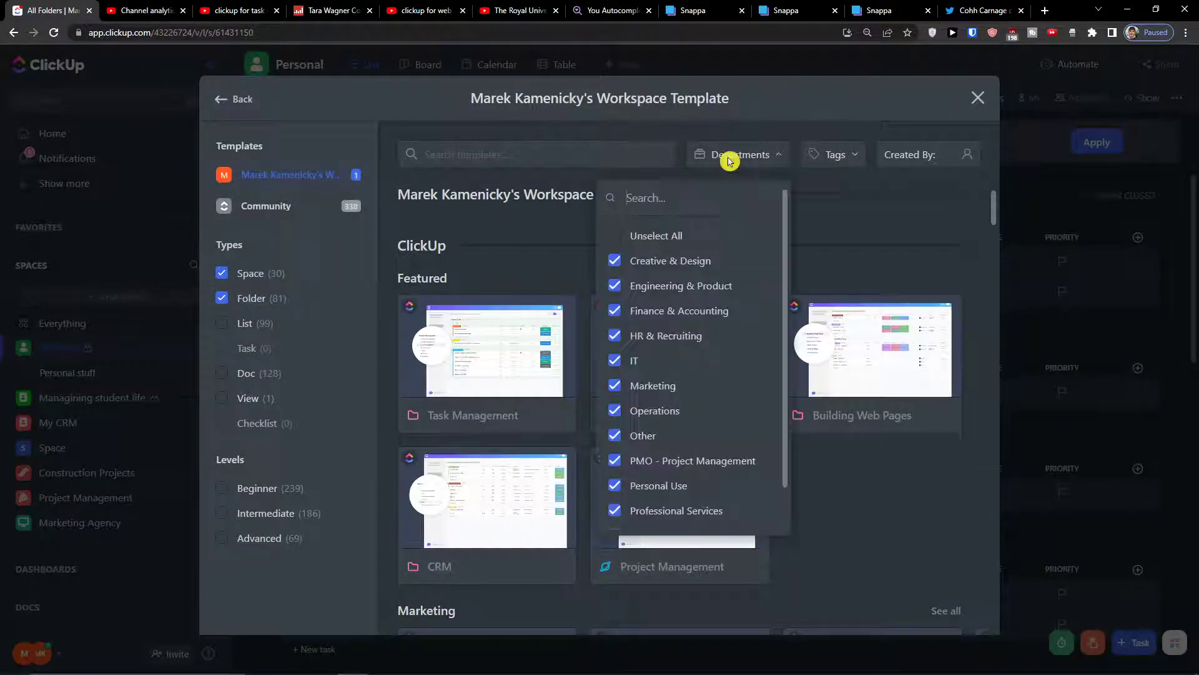
left_click(615, 238)
left_click(624, 311)
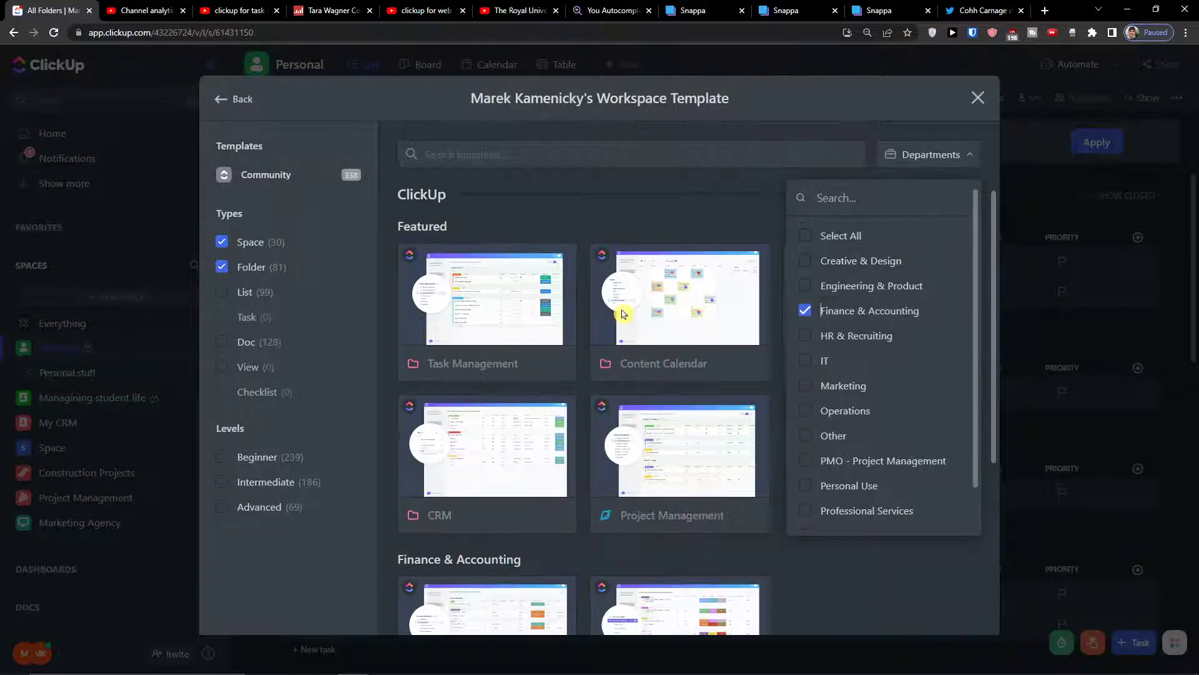
left_click(643, 223)
scroll(465, 322, "down", 4)
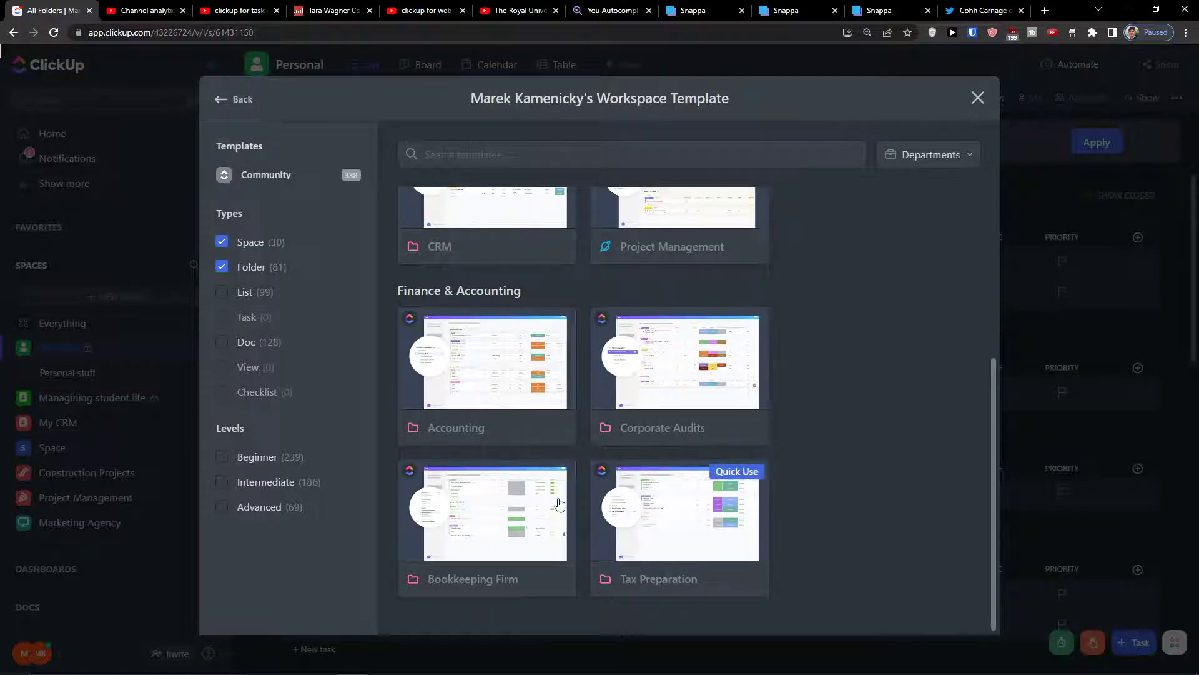
left_click(223, 292)
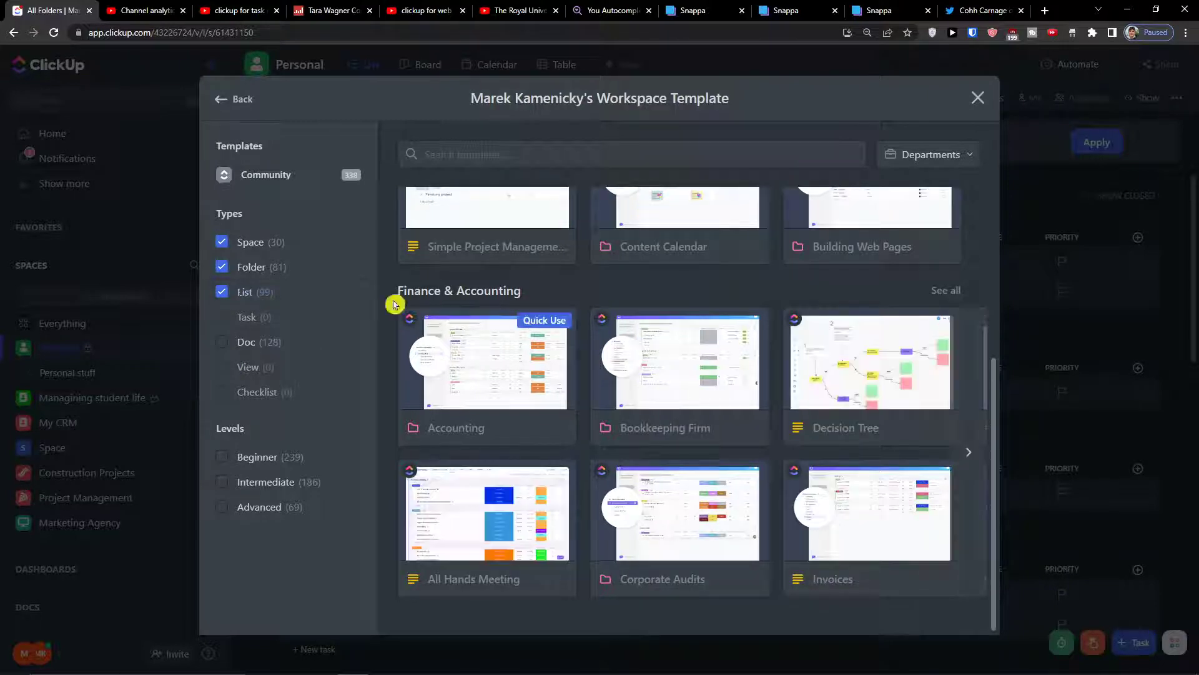
left_click(223, 292)
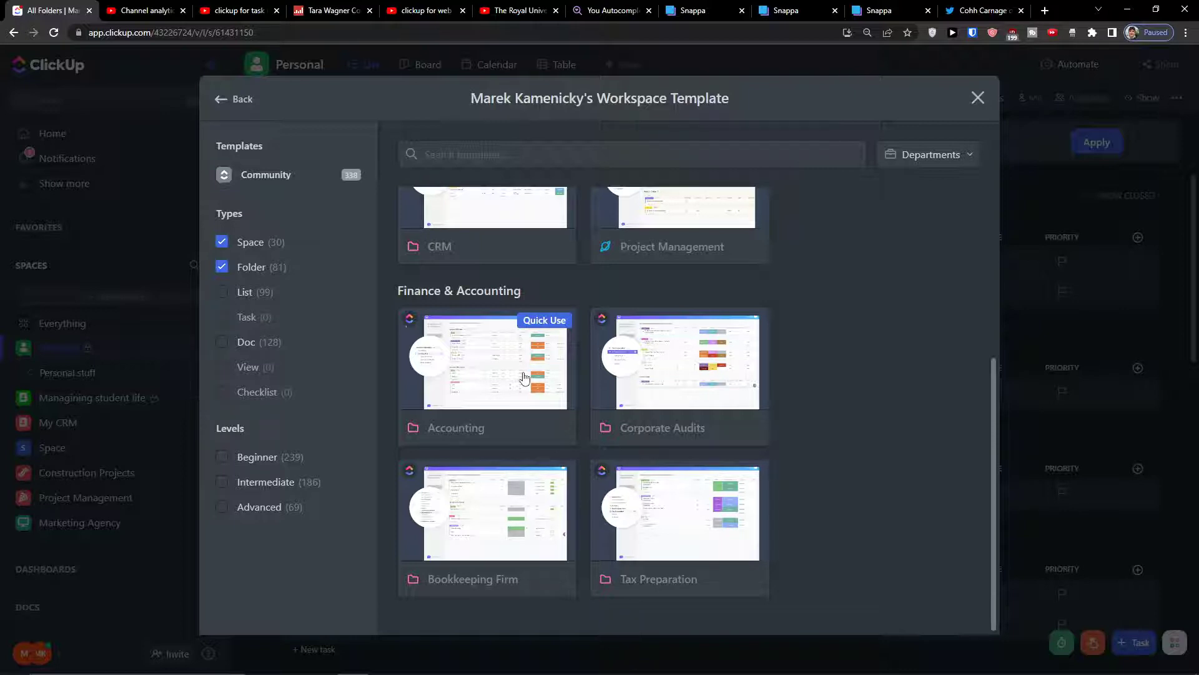
Create an Accounting folder from the Accounting template in the Space named "Space", importing everything with the dates as is
left_click(524, 377)
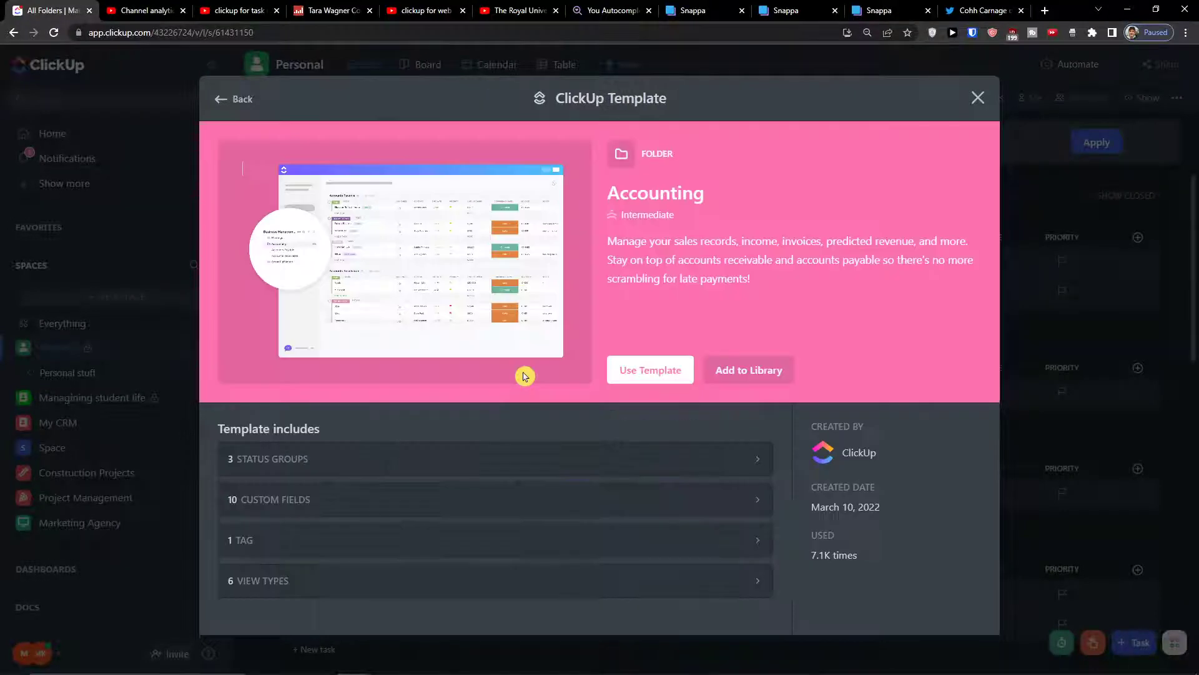
left_click(650, 370)
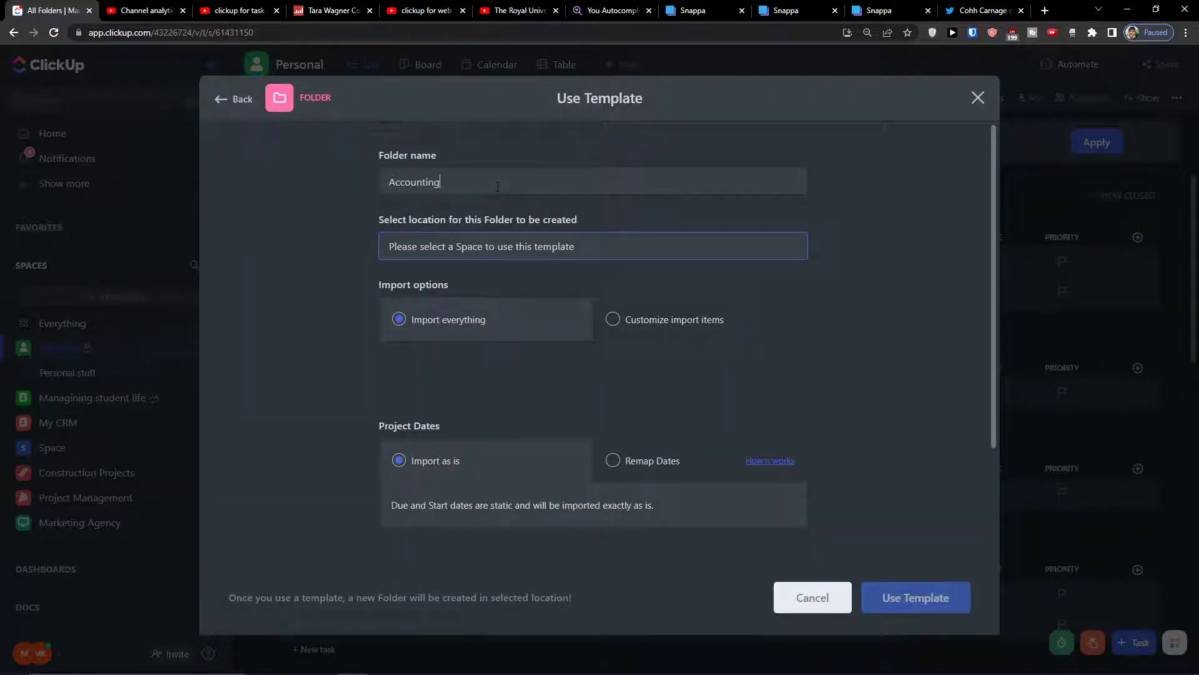
left_click(480, 255)
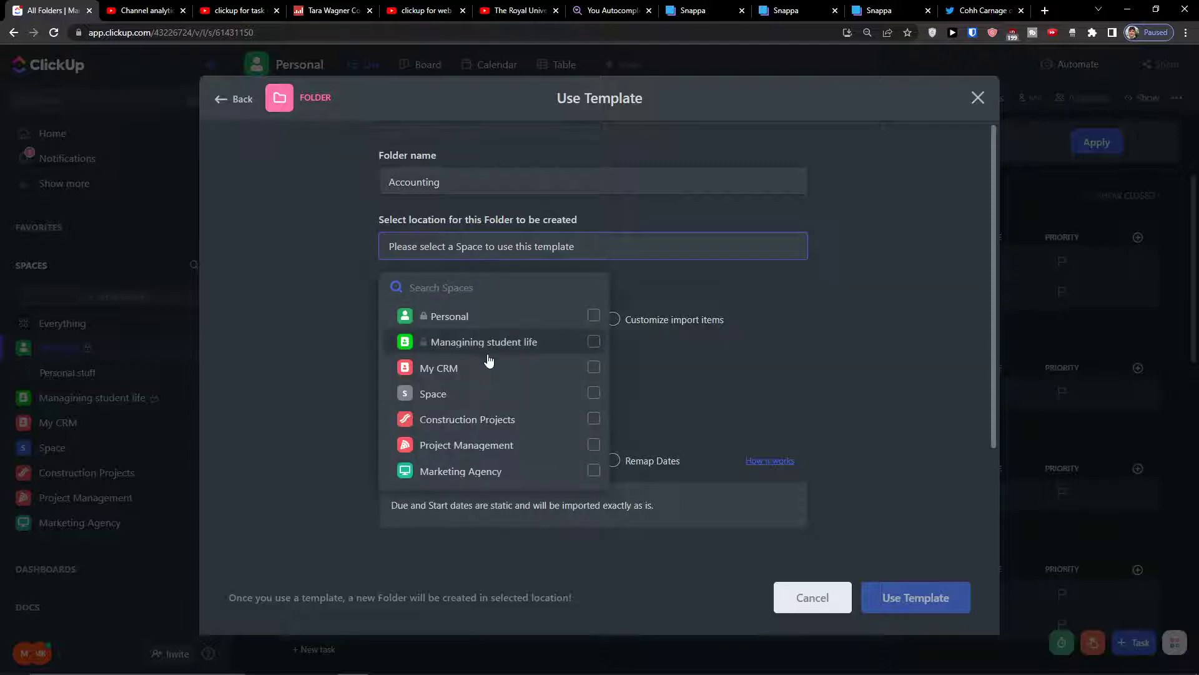
left_click(597, 393)
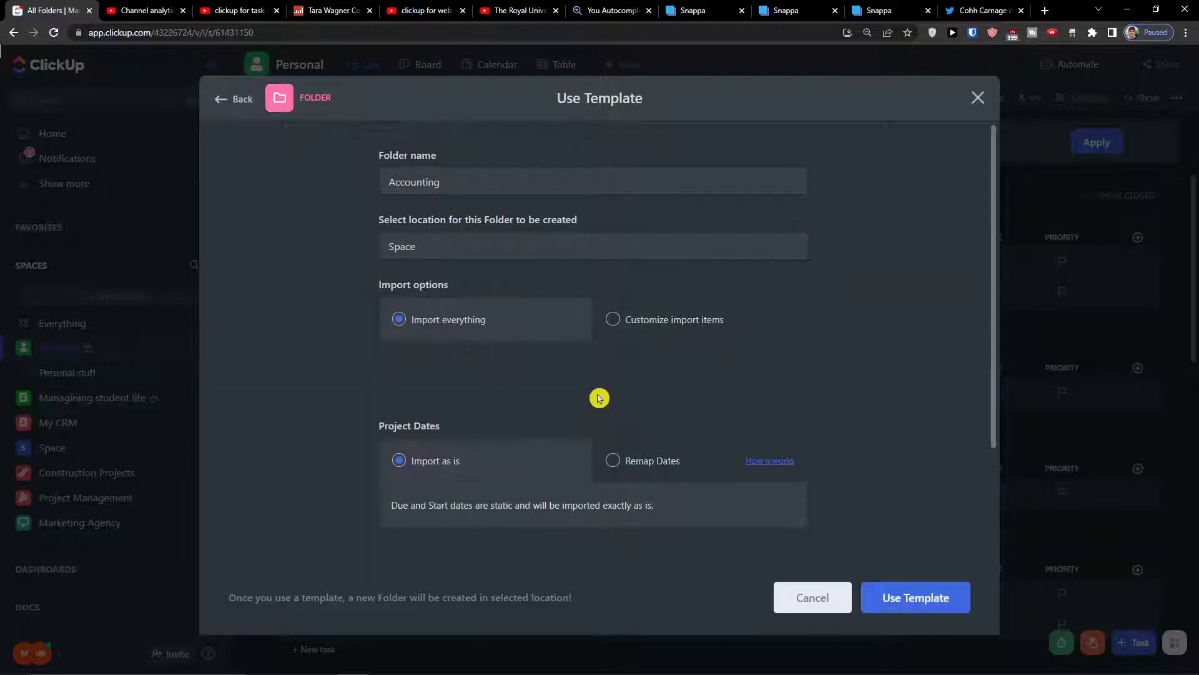
left_click(422, 253)
left_click(588, 393)
left_click(587, 393)
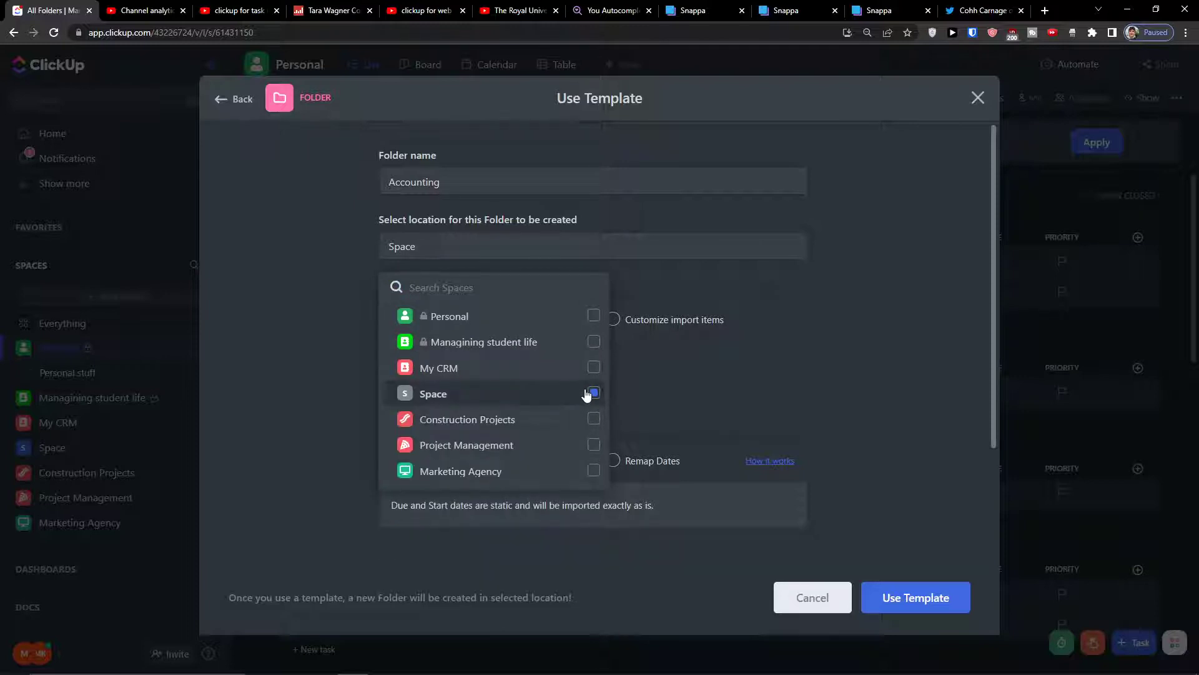
left_click(665, 395)
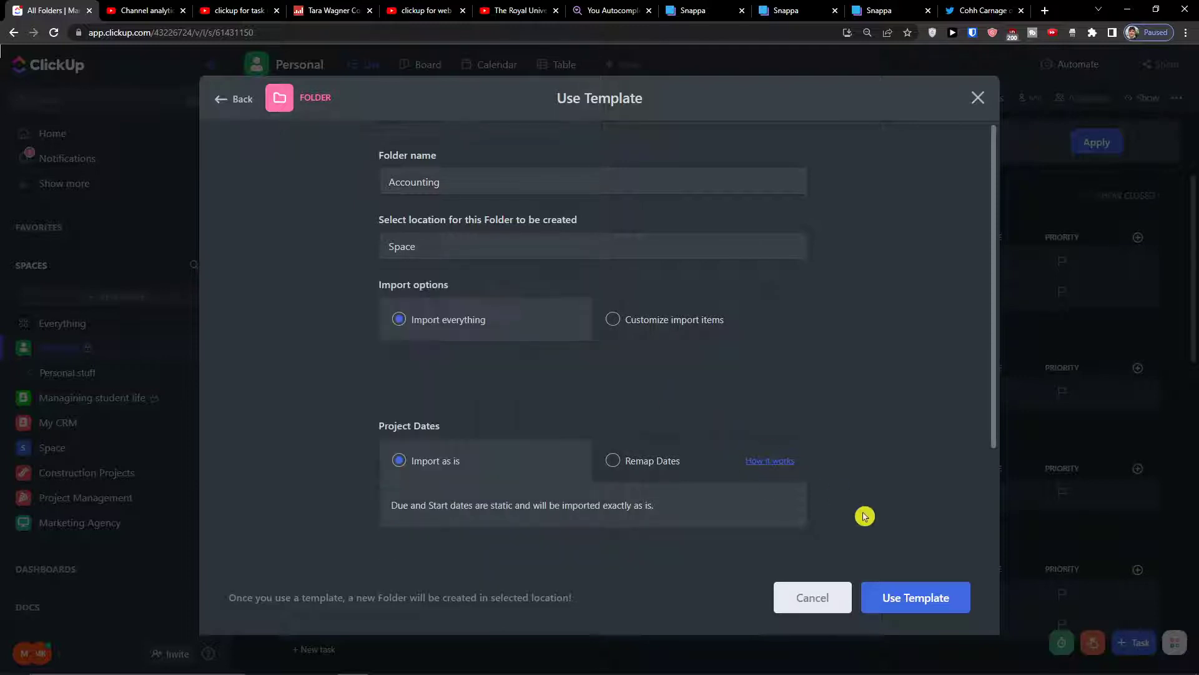
left_click(899, 590)
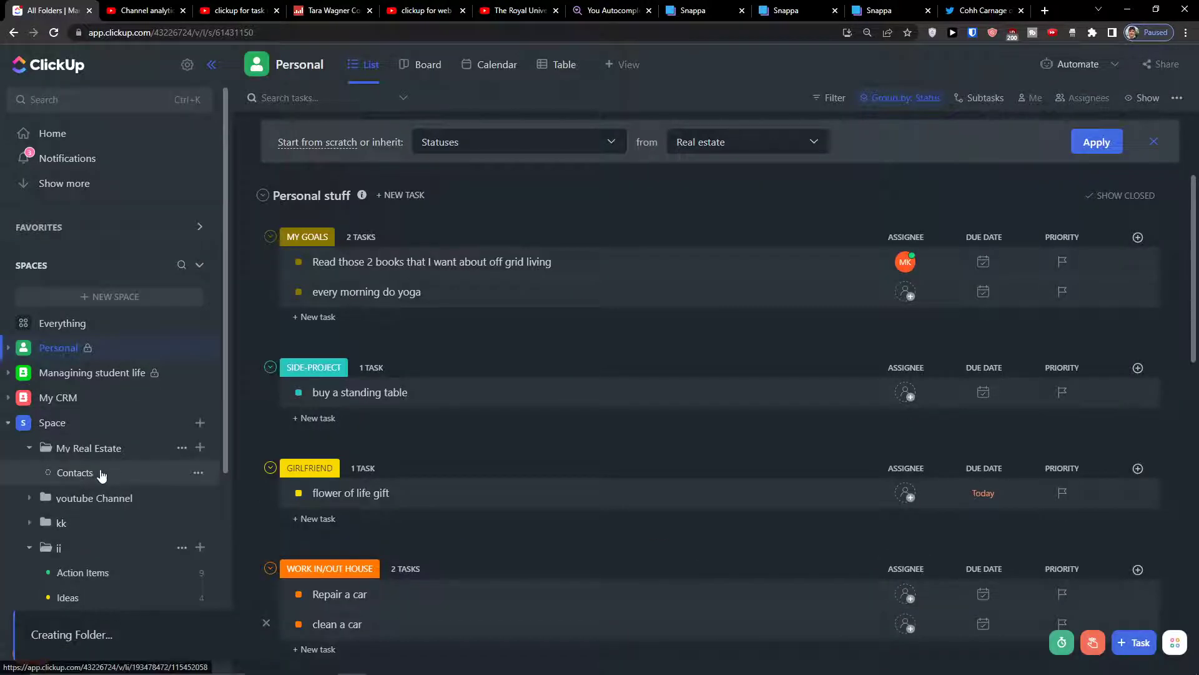
Collapse the "My Real Estate" and "ii" folders under Space
left_click(32, 448)
left_click(73, 532)
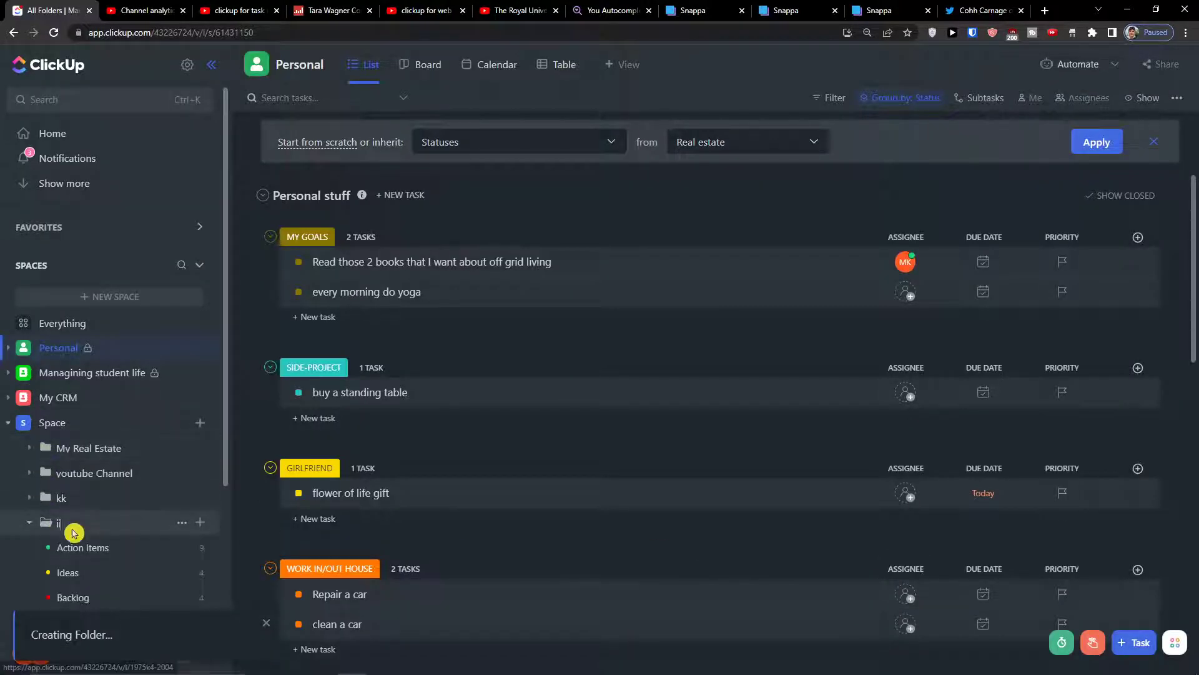
scroll(69, 475, "down", 3)
left_click(30, 378)
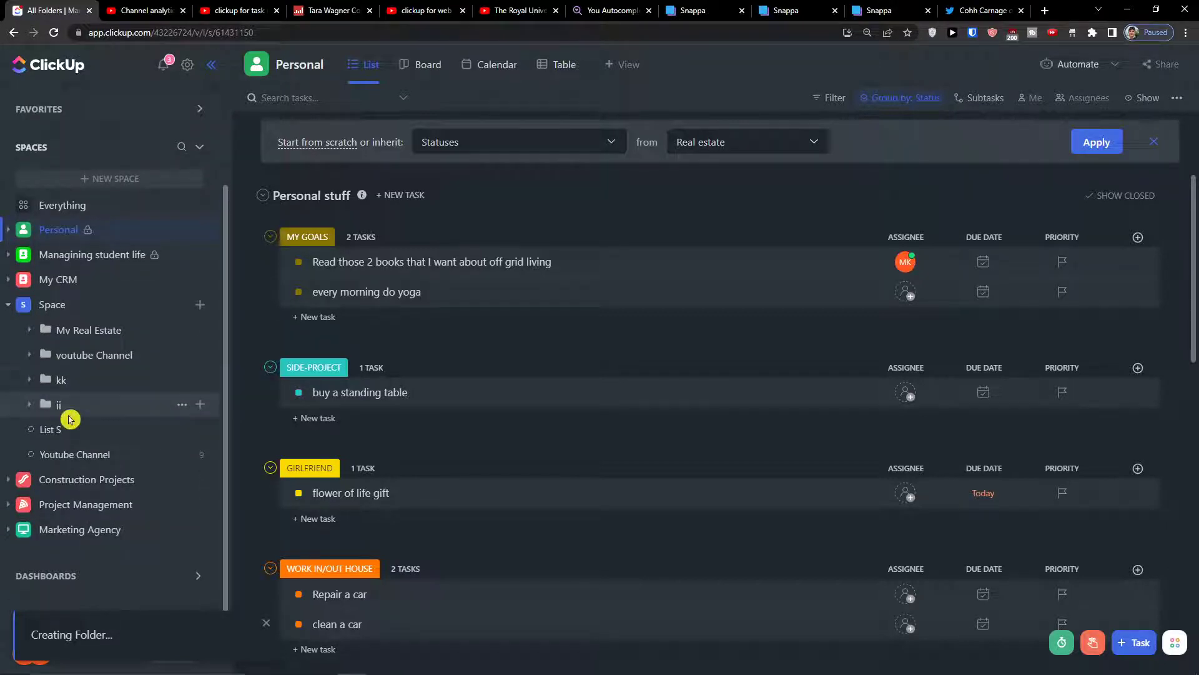
left_click(101, 181)
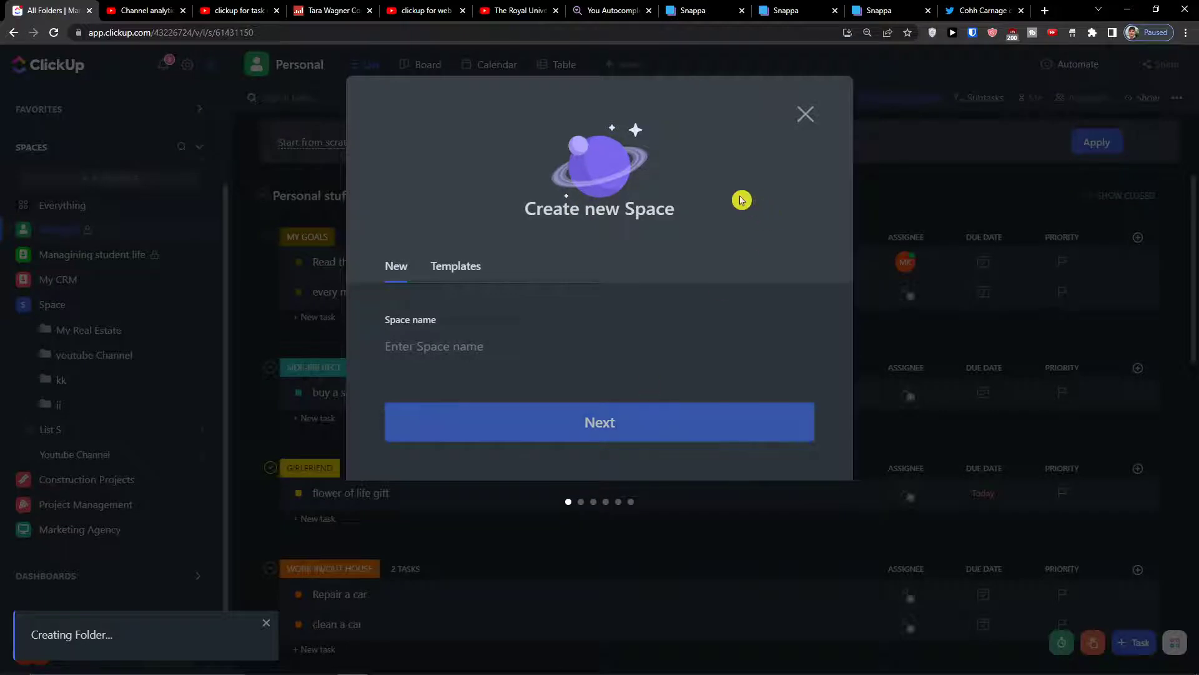
left_click(806, 115)
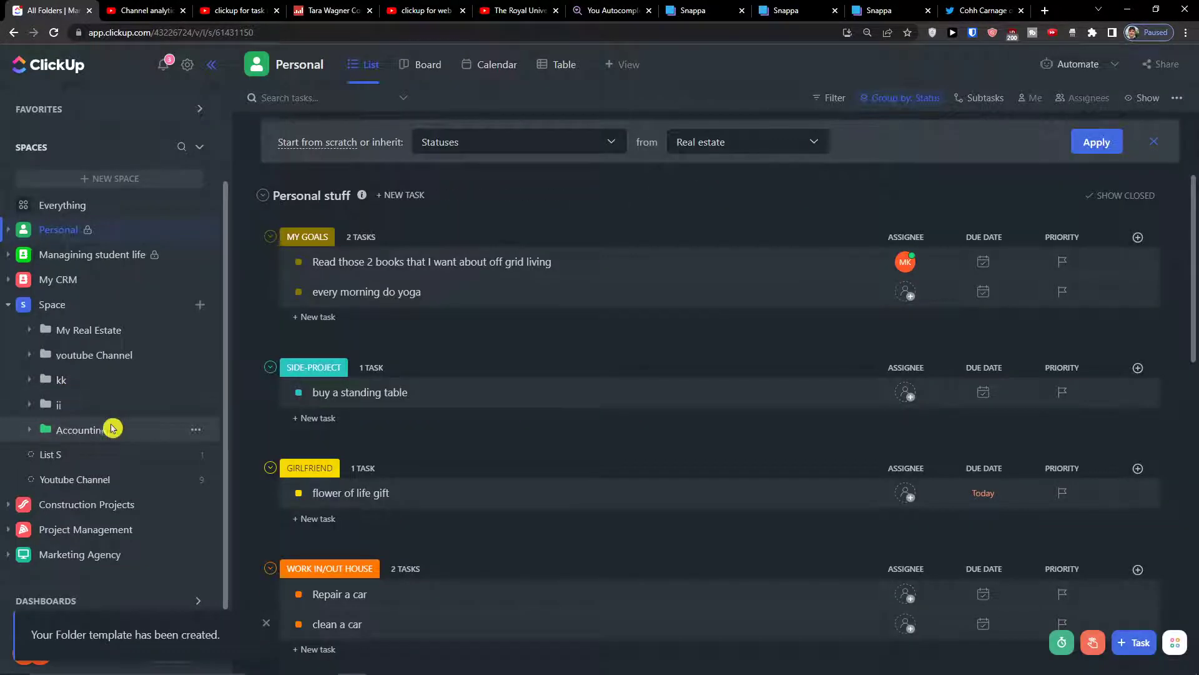
Open the new Accounting folder and read through the steps in its Getting Started Guide
left_click(134, 429)
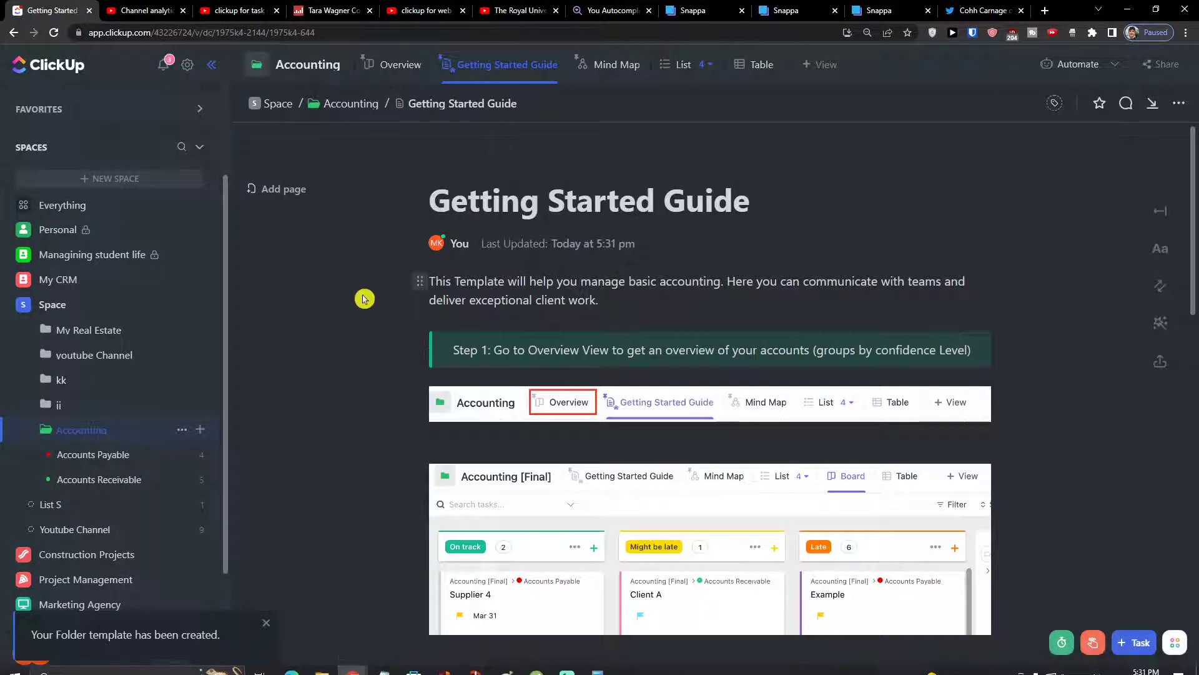
scroll(358, 324, "down", 5)
scroll(412, 306, "up", 5)
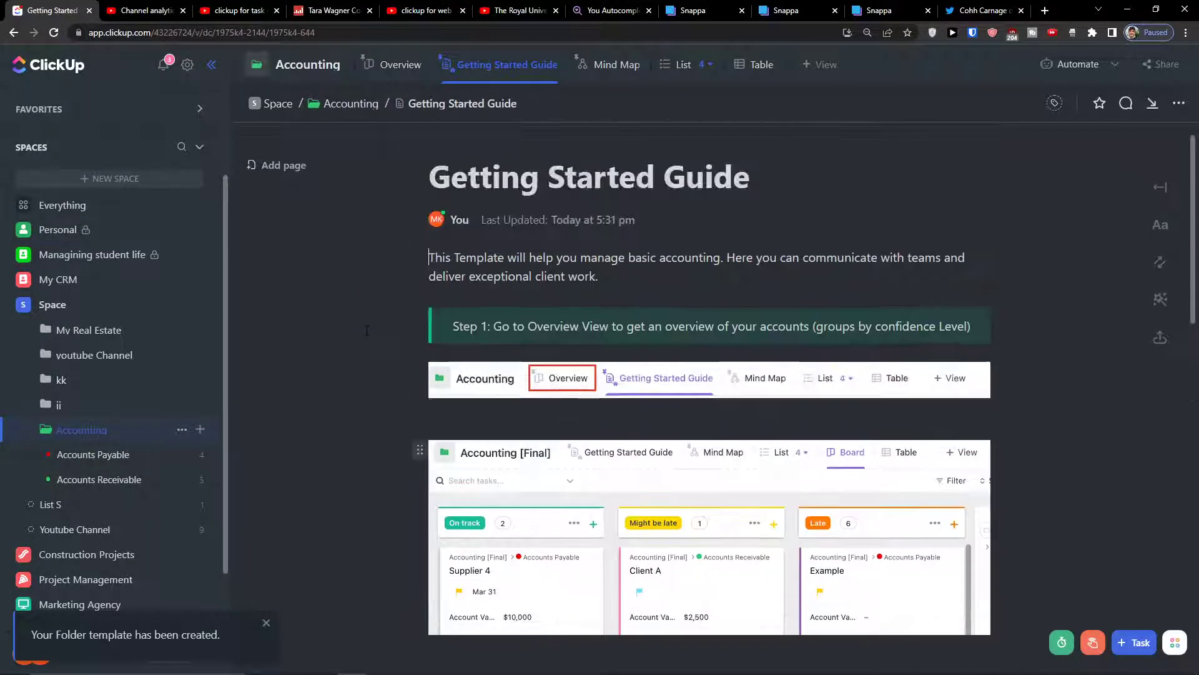
left_click_drag(429, 280, 634, 317)
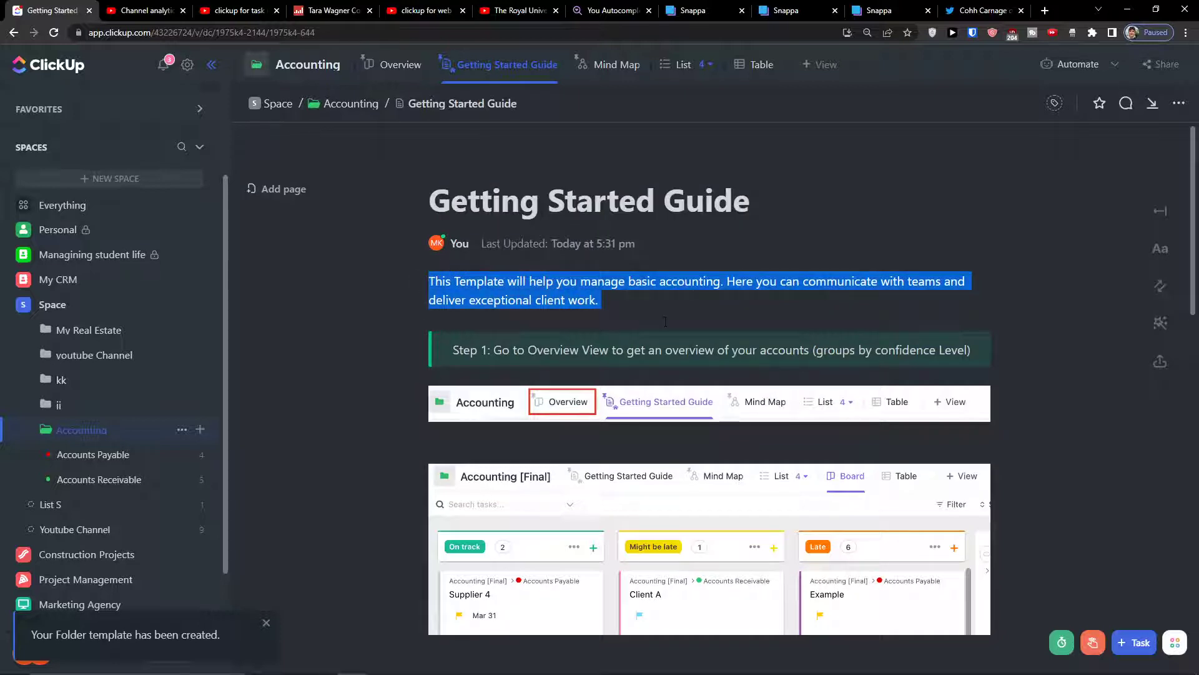
left_click(378, 405)
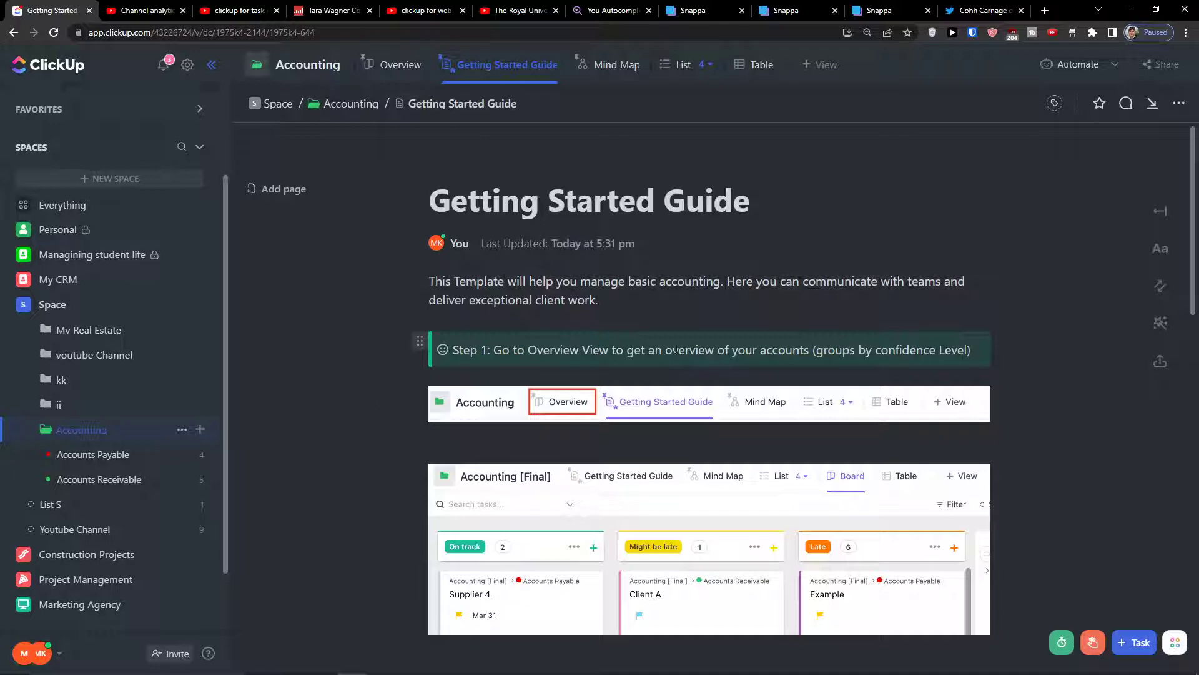
scroll(662, 381, "down", 10)
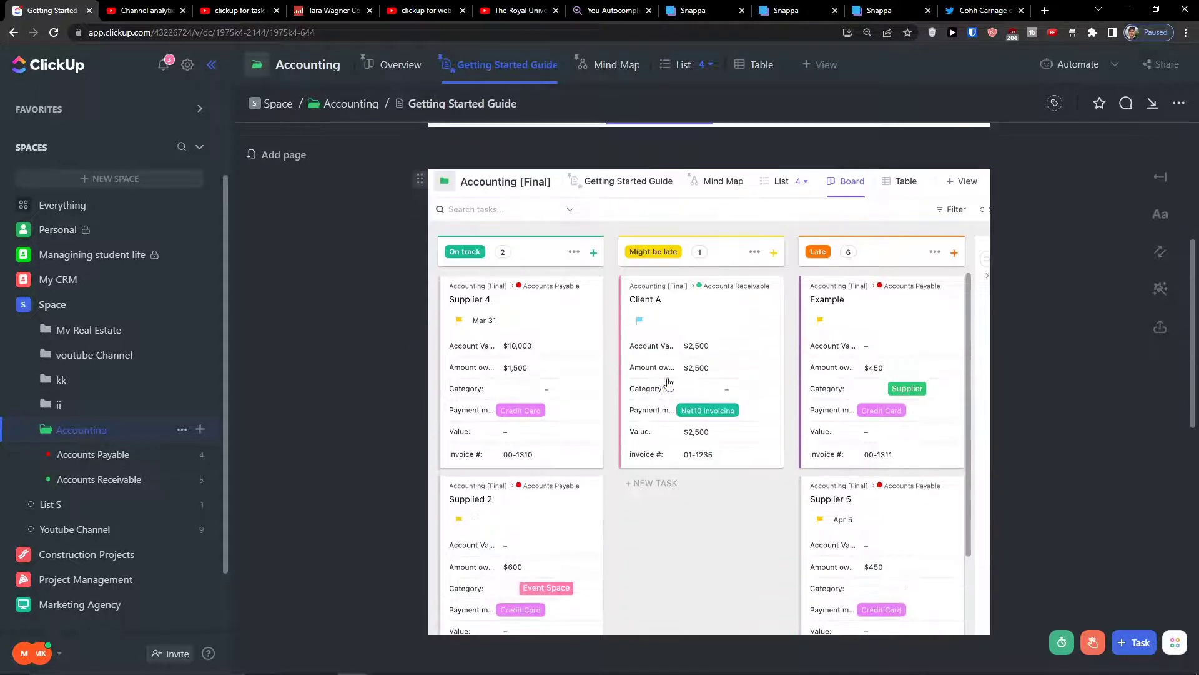
scroll(659, 392, "down", 2)
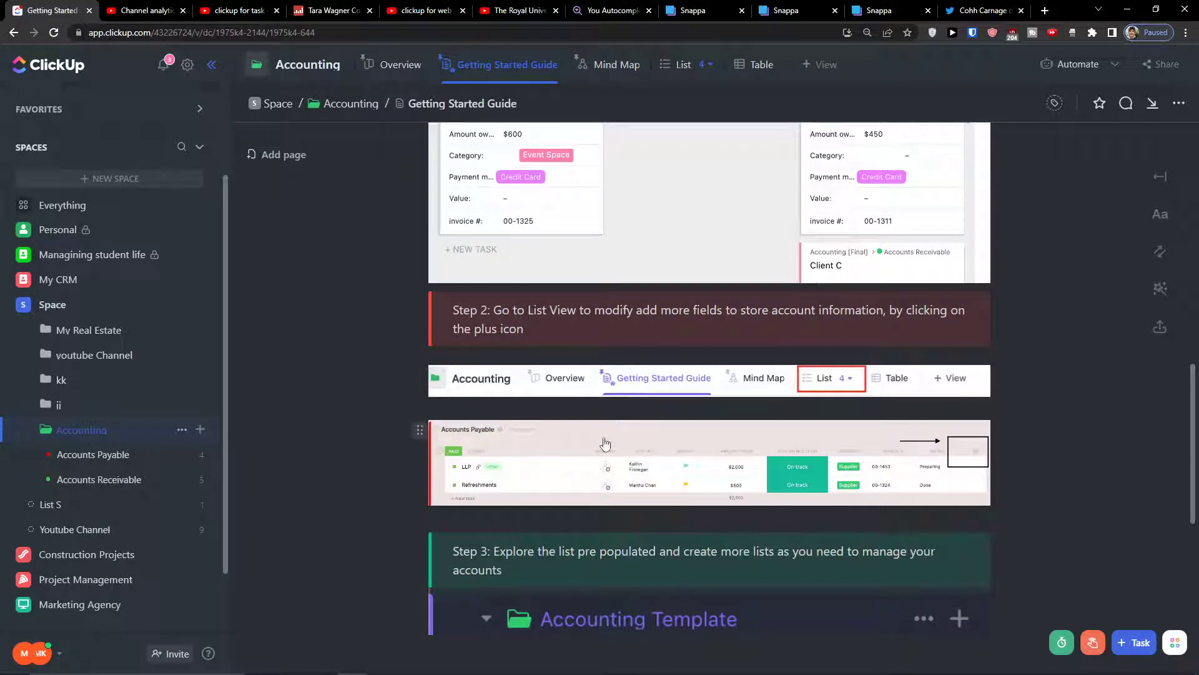
scroll(619, 462, "down", 2)
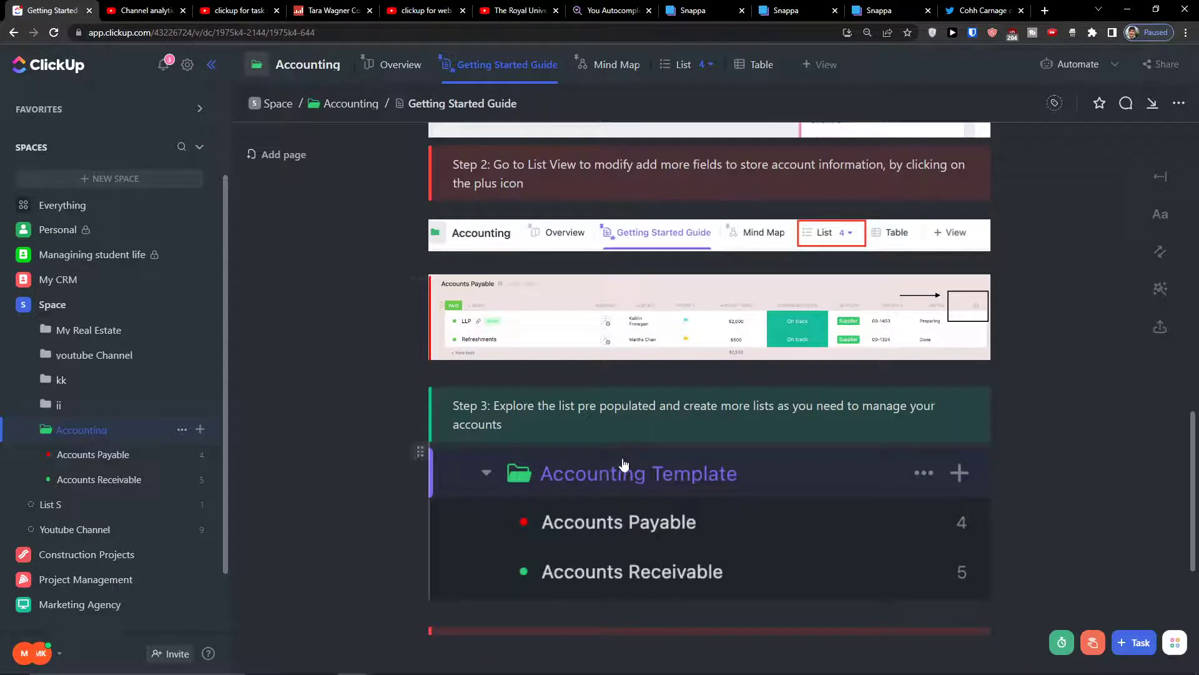
scroll(624, 463, "down", 3)
scroll(627, 463, "up", 2)
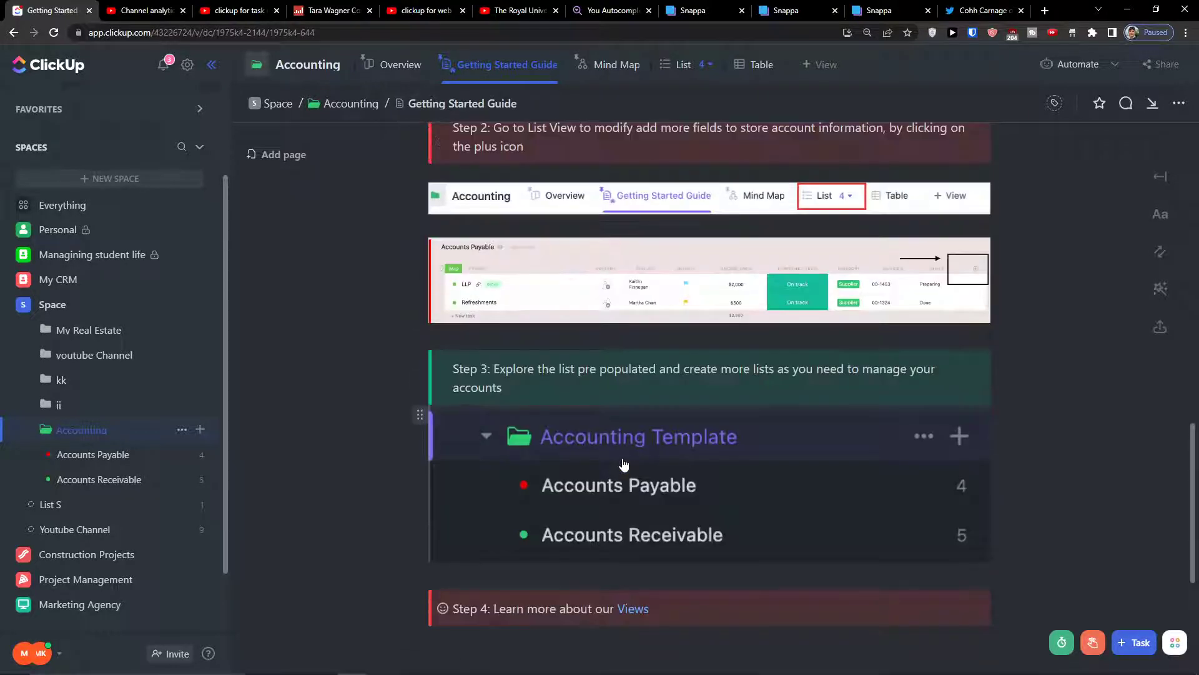
Delete the Getting Started Guide view from the Accounting folder
left_click(396, 64)
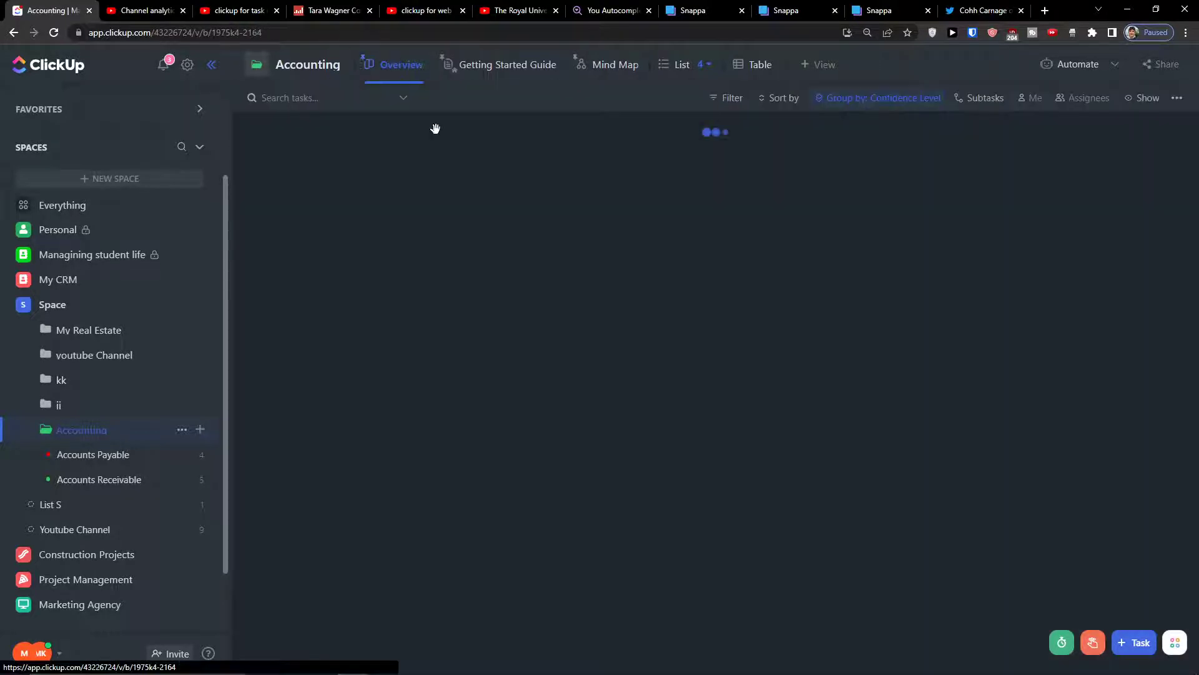
left_click(542, 68)
left_click(557, 64)
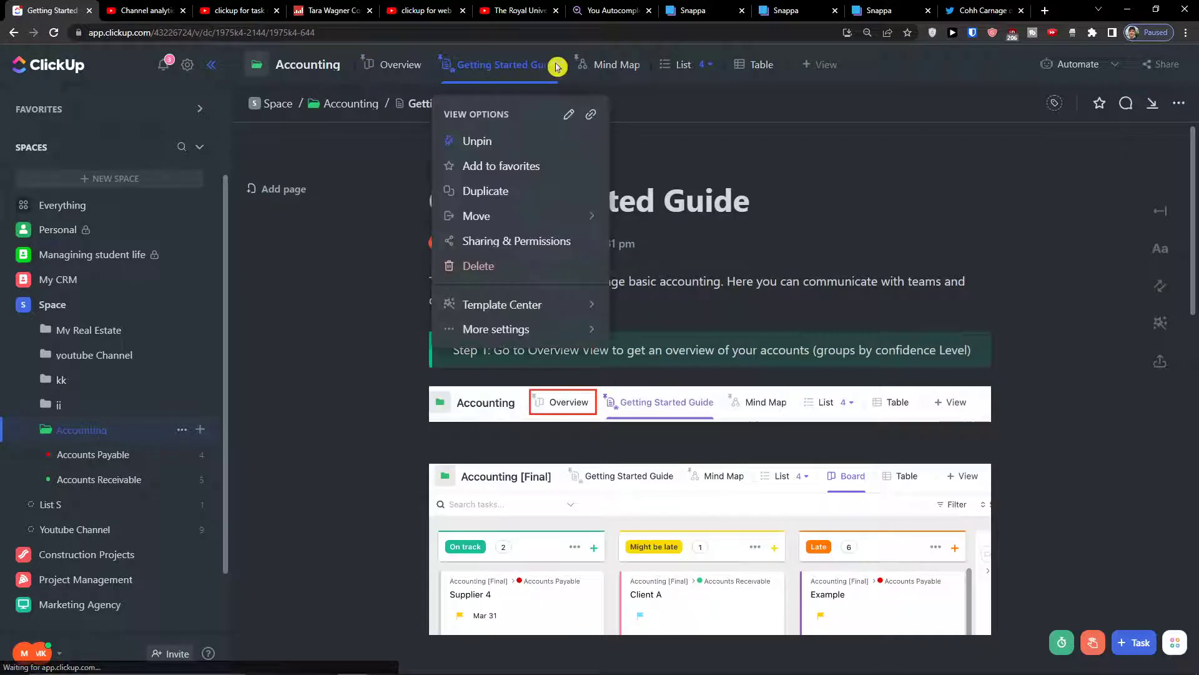
left_click(516, 269)
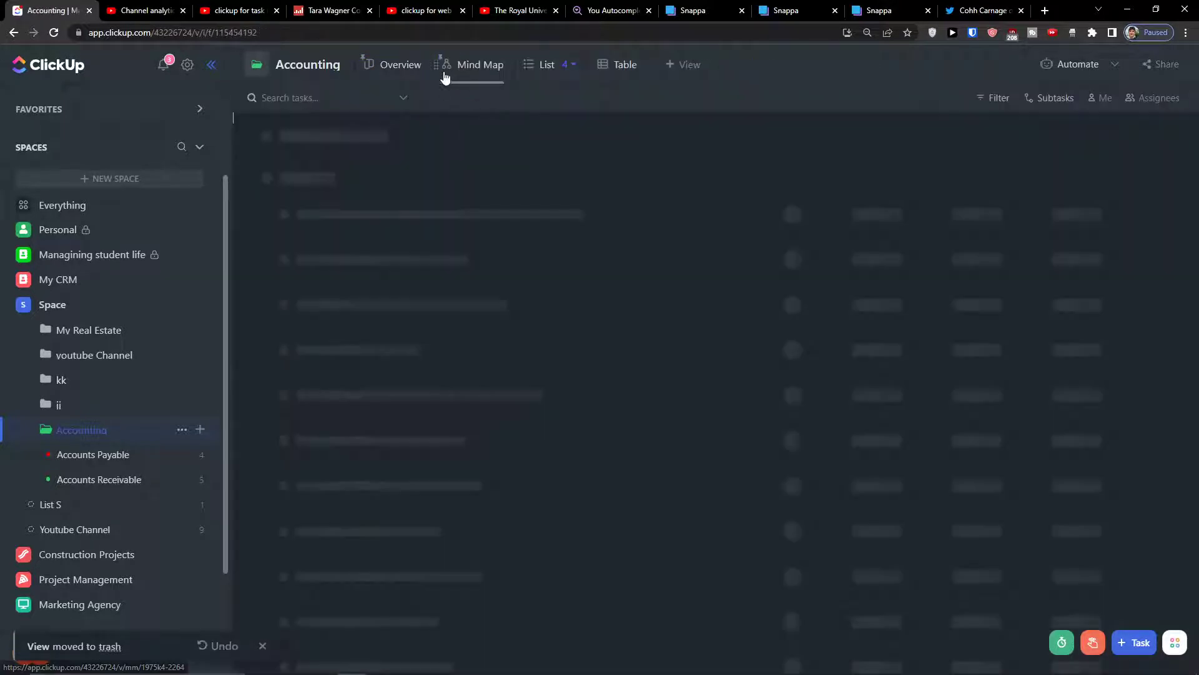
Look over the Accounting folder's Overview board and switch to the Aging list view
left_click(407, 71)
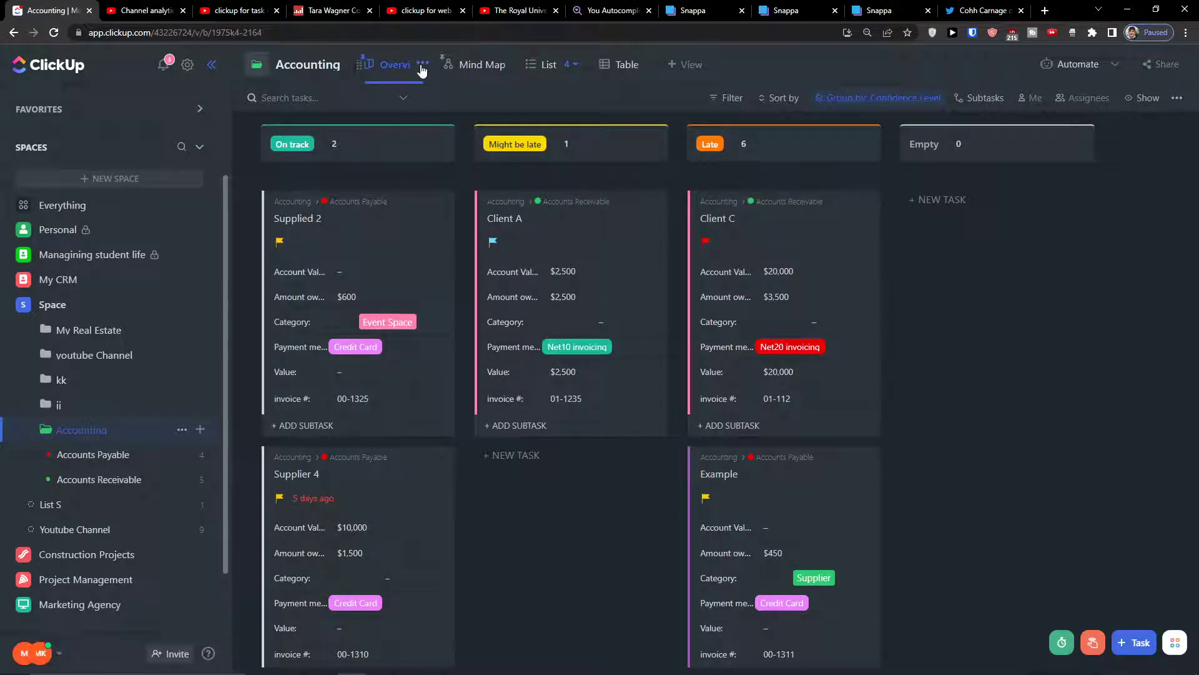
left_click(365, 68)
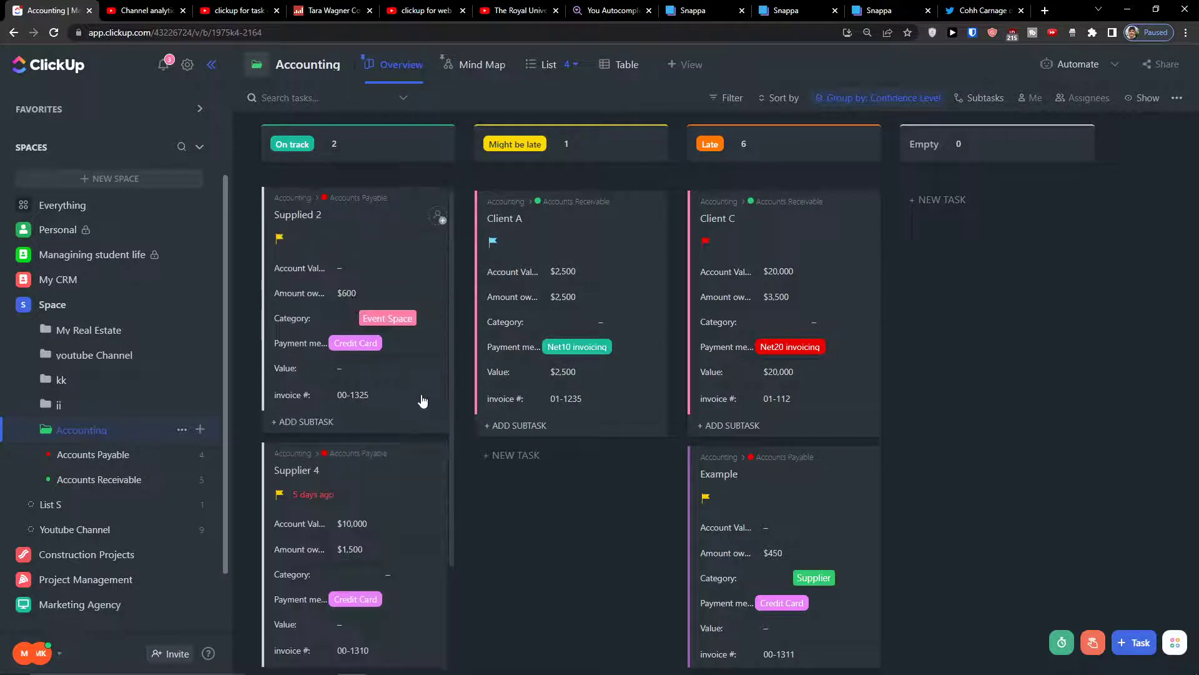
left_click(540, 61)
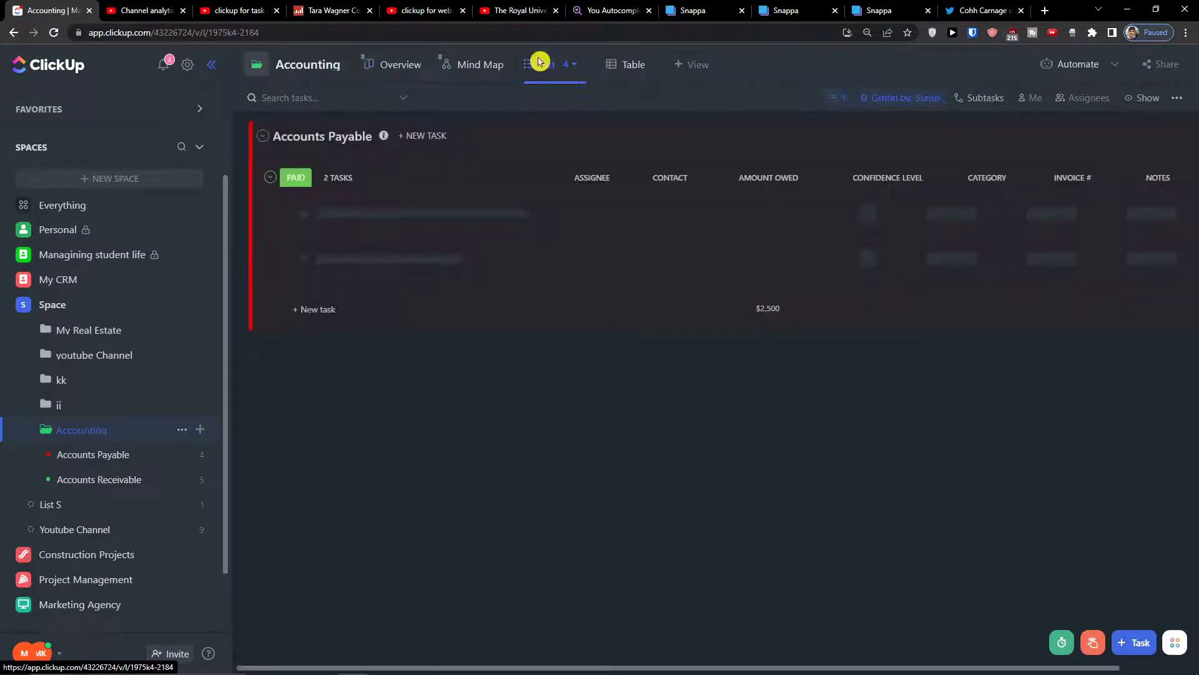
left_click(575, 66)
left_click_drag(570, 121, 560, 143)
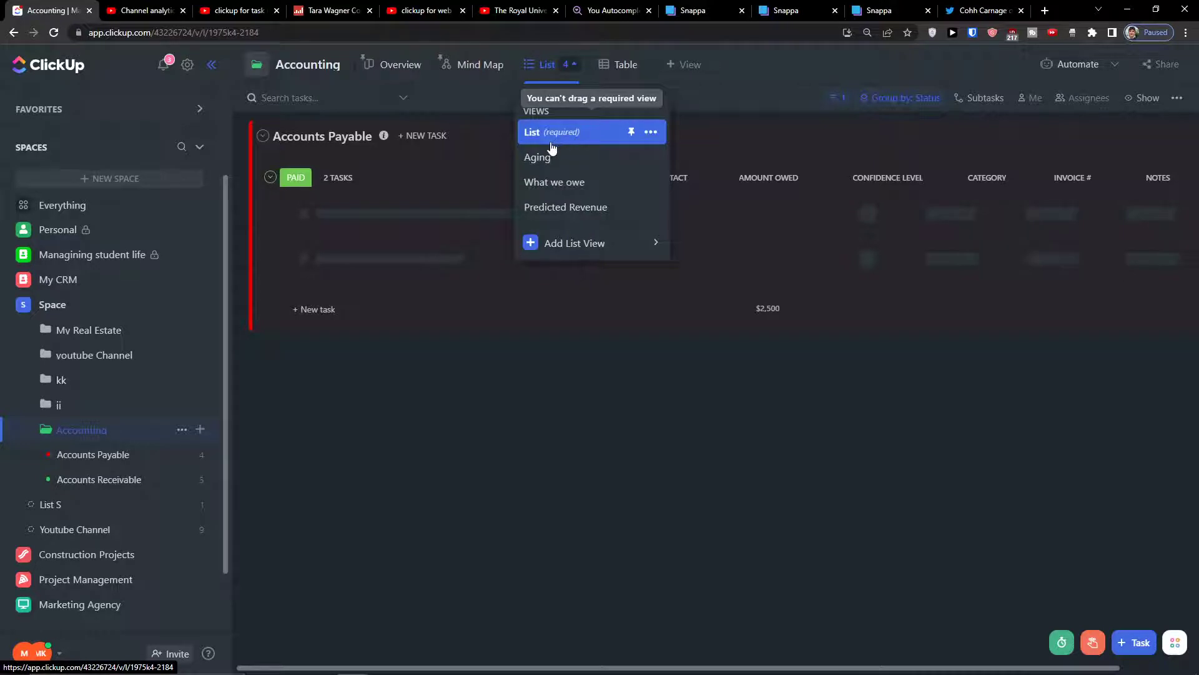
left_click_drag(552, 148, 550, 151)
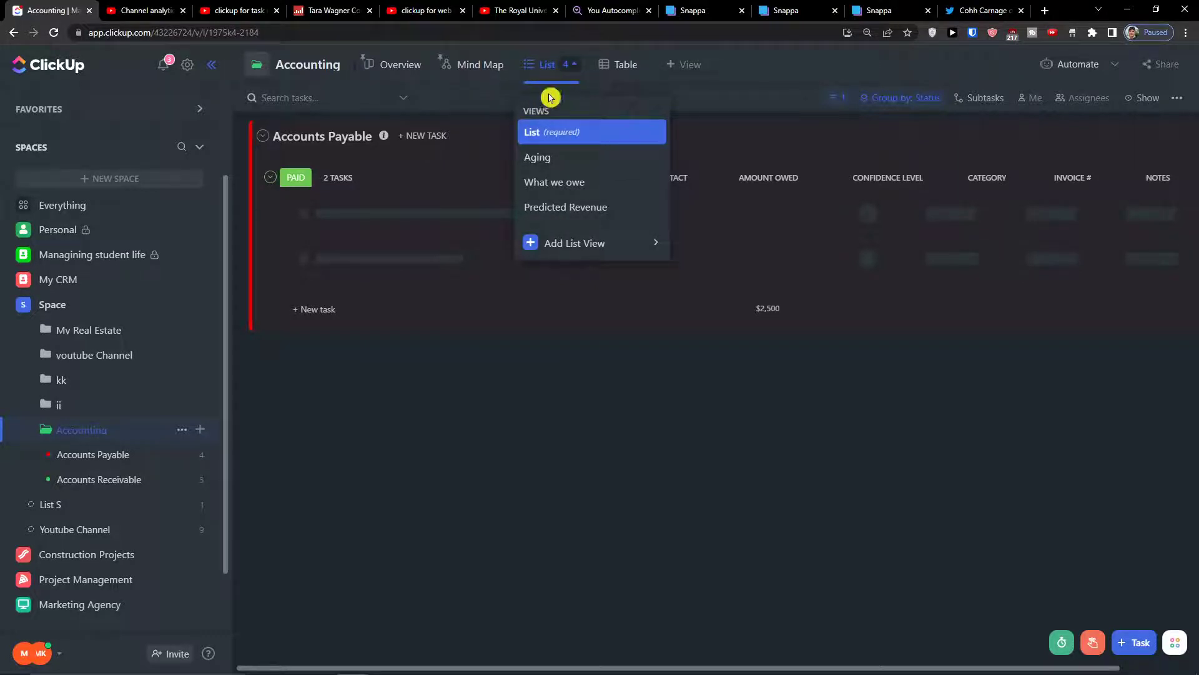
left_click(570, 168)
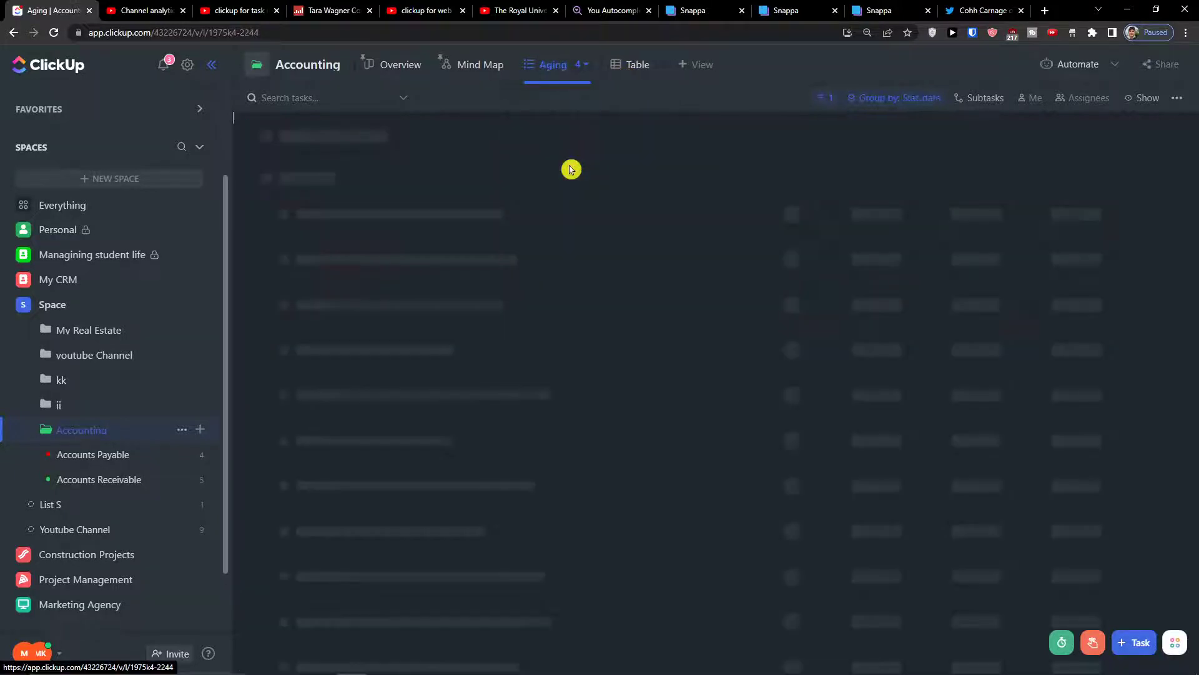
Open the Accounting folder's List view and return to its Aging view
left_click(586, 68)
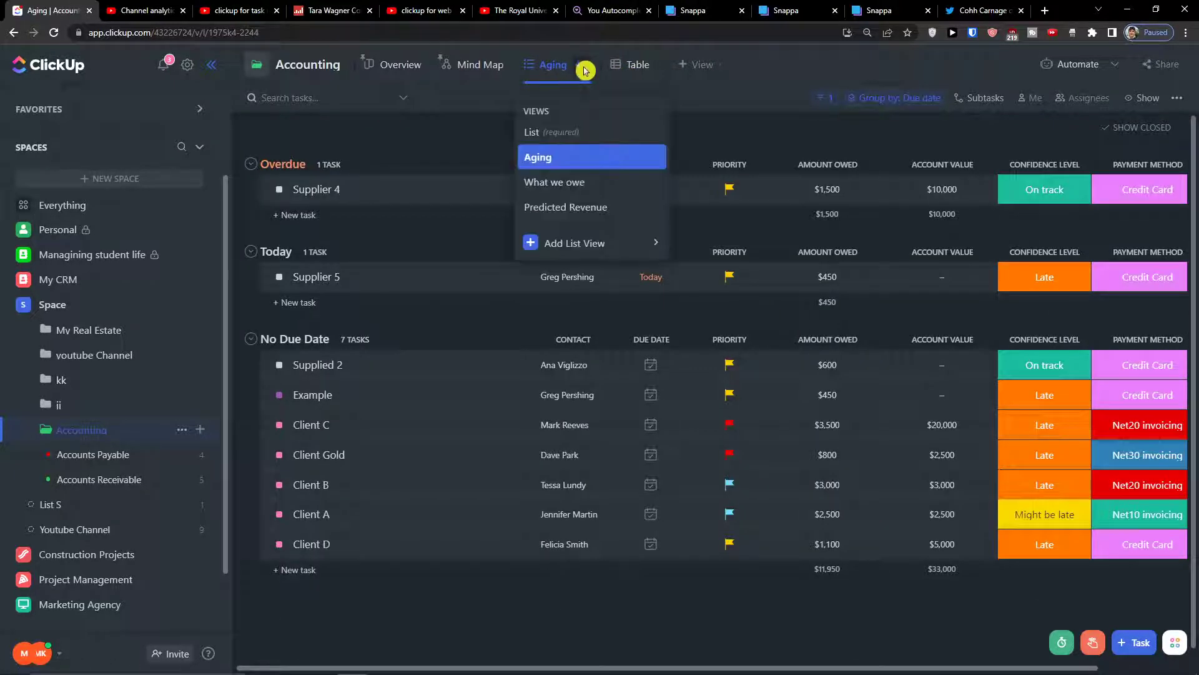
left_click(547, 130)
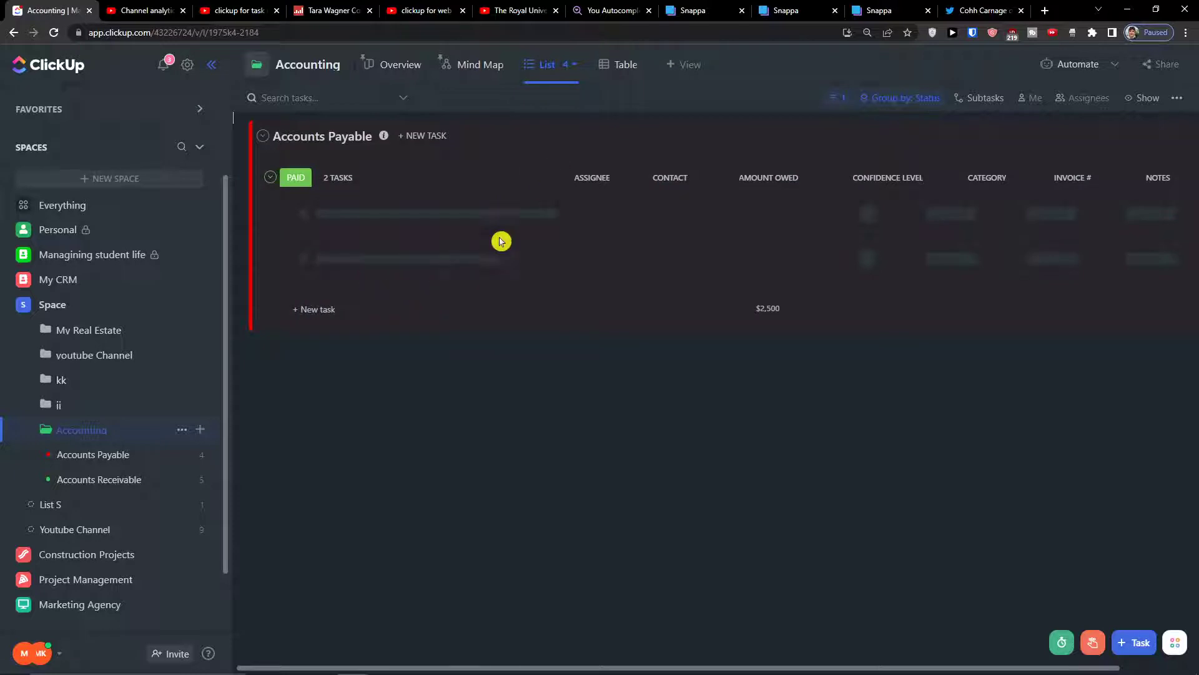
left_click(573, 65)
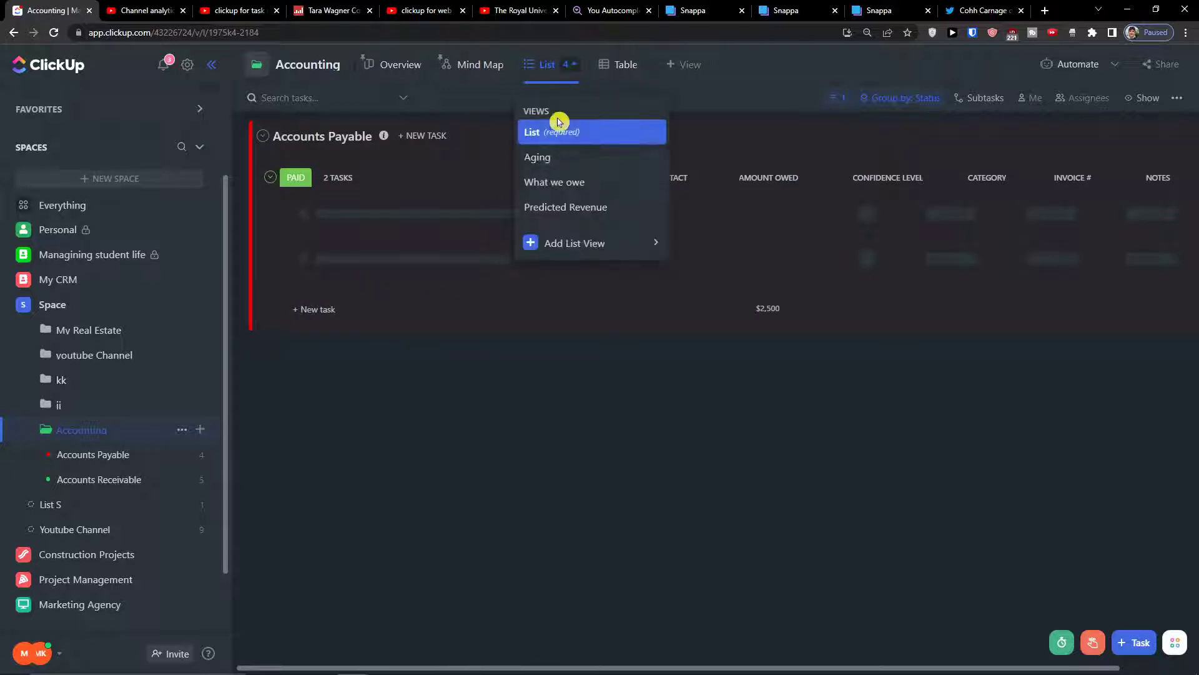
left_click(545, 157)
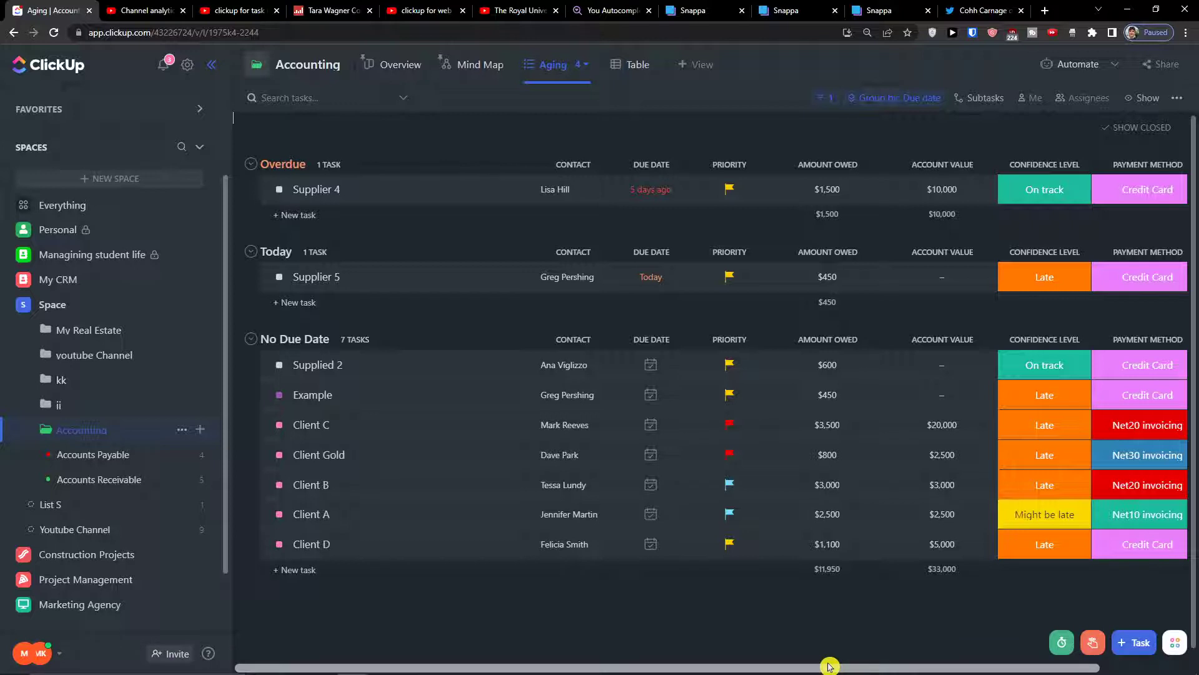
Examine the Confidence Level and Payment Method options available for the Supplier 4 task in the Aging view
left_click_drag(831, 664, 919, 659)
left_click(954, 199)
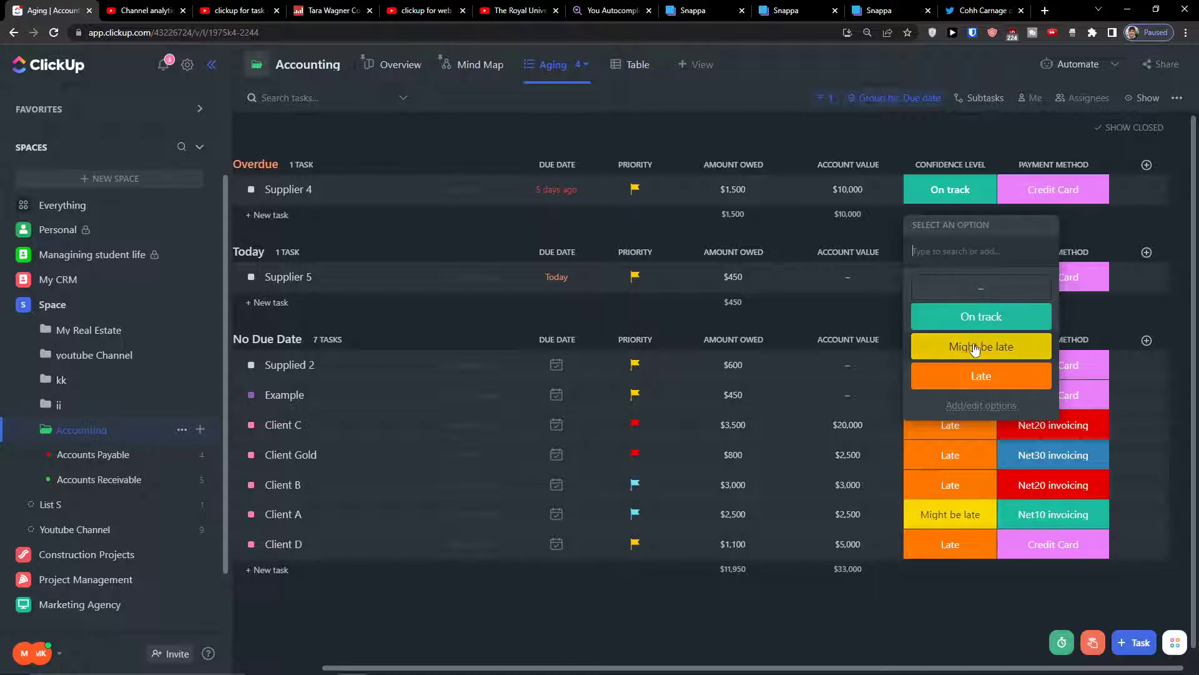
left_click(1026, 182)
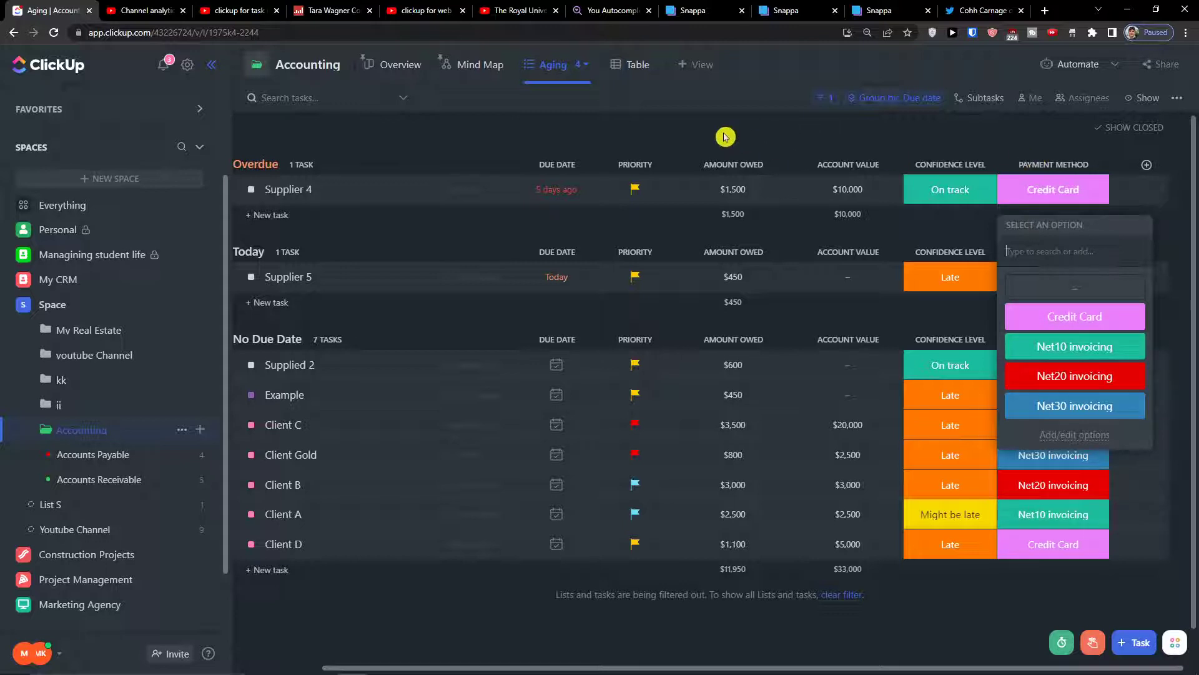
Switch to the What we owe view and inspect the suppliers' invoice fields and the Example task's details
left_click(567, 72)
left_click(571, 69)
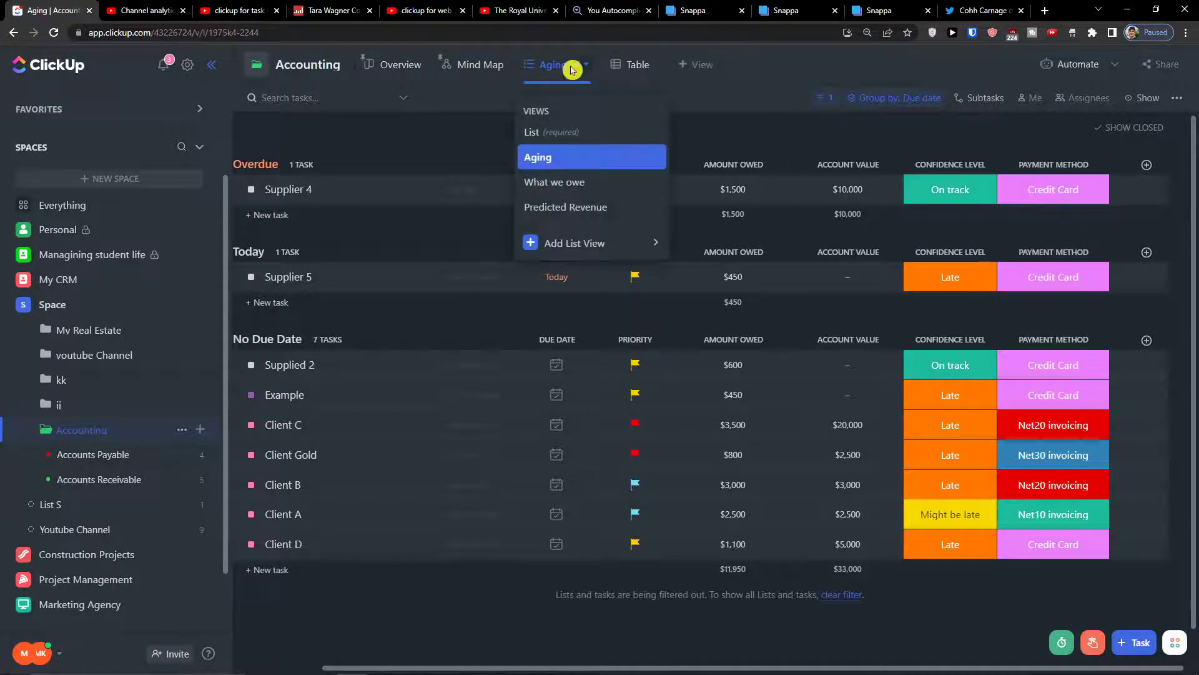
left_click(551, 180)
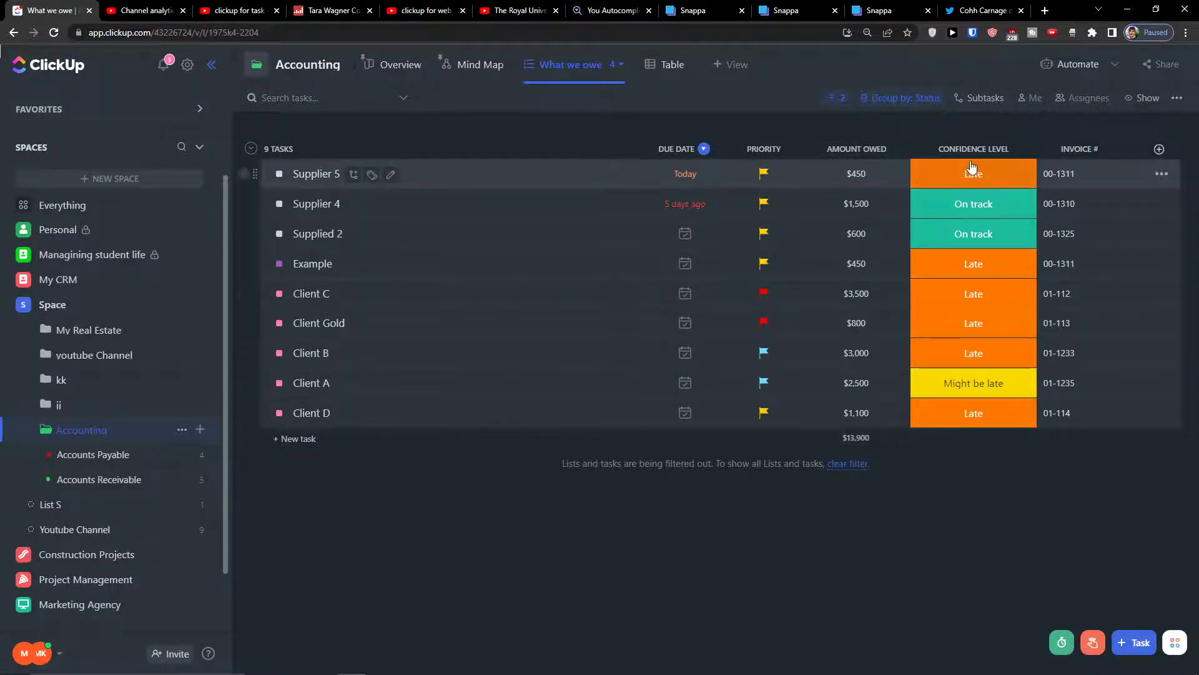
left_click(1058, 205)
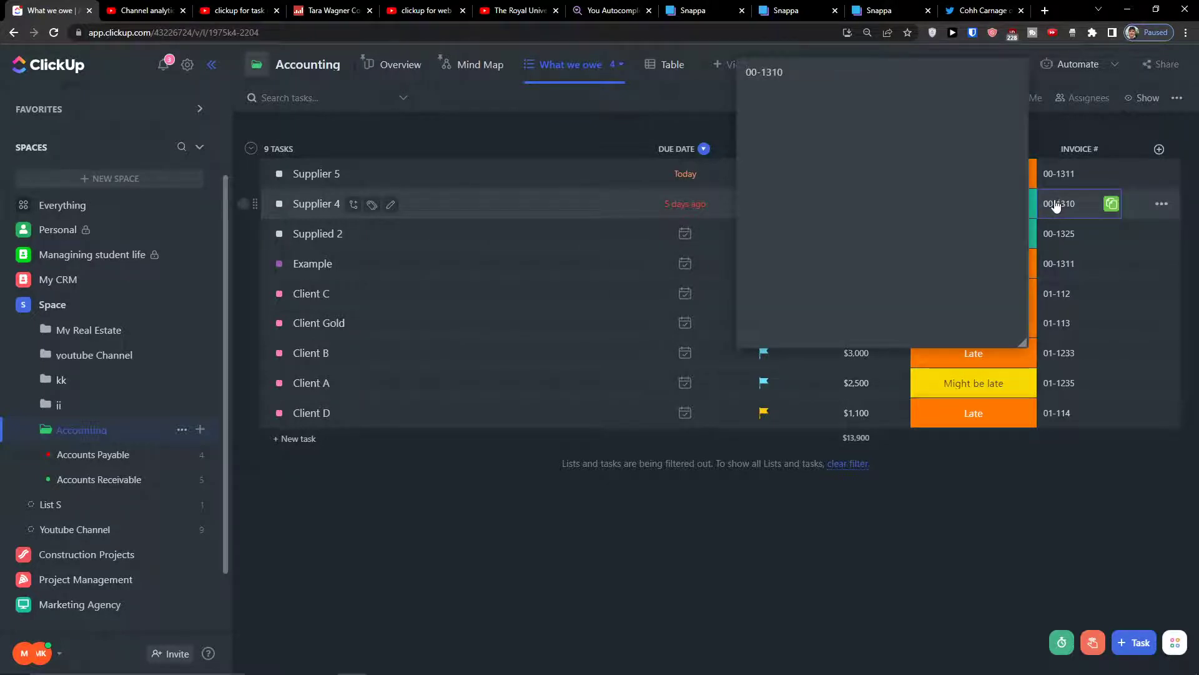
left_click(1059, 234)
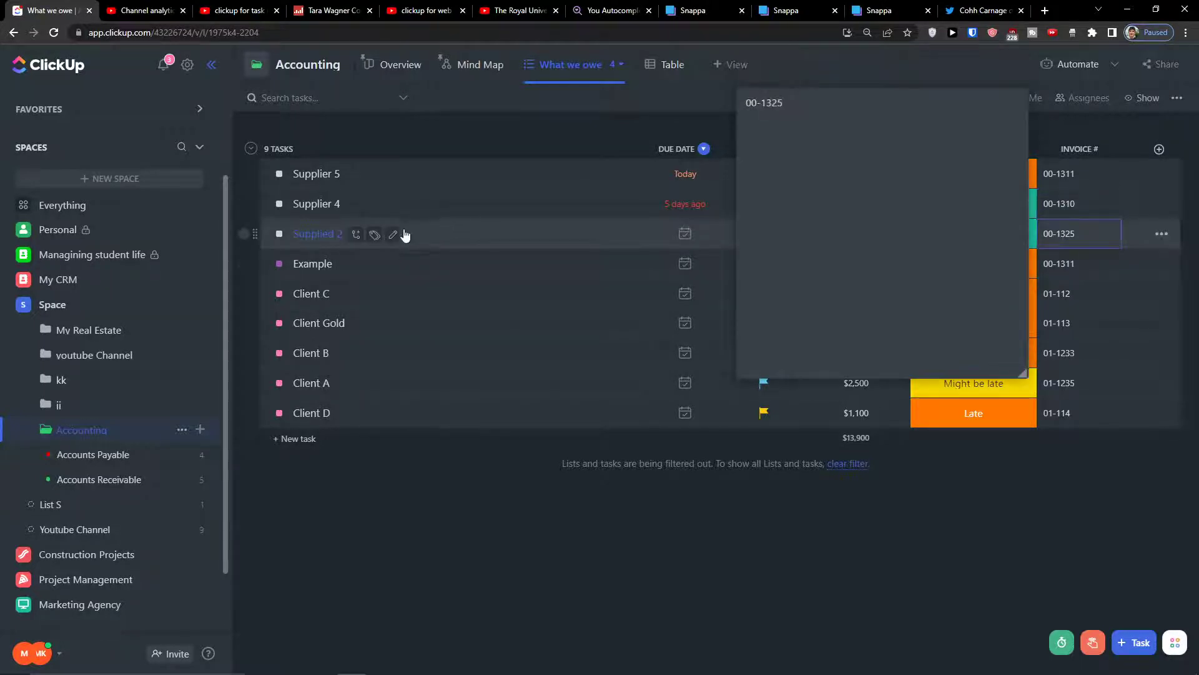
left_click(406, 264)
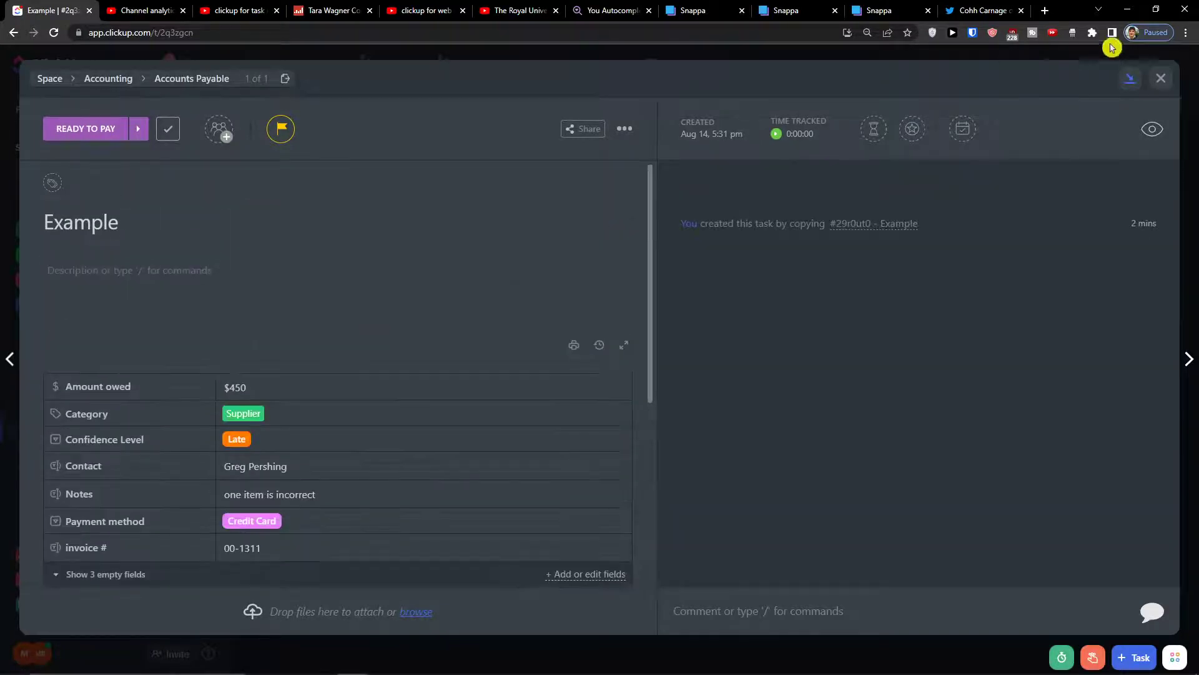
left_click(1132, 78)
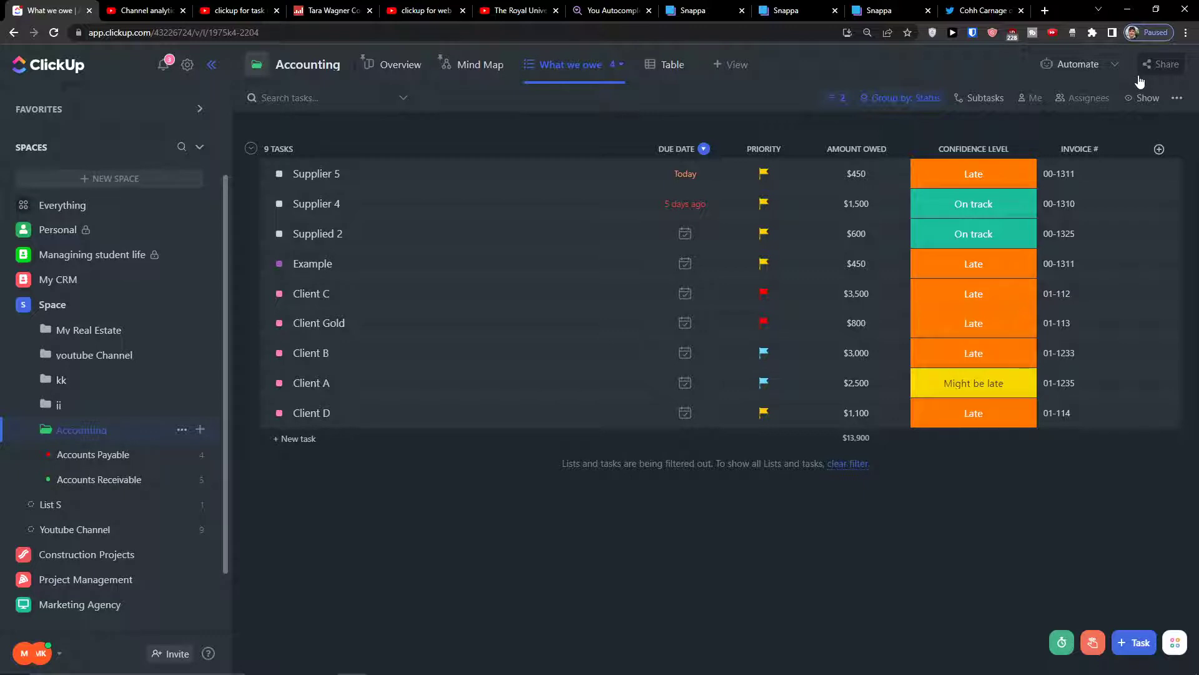
left_click(1159, 151)
scroll(1087, 394, "down", 3)
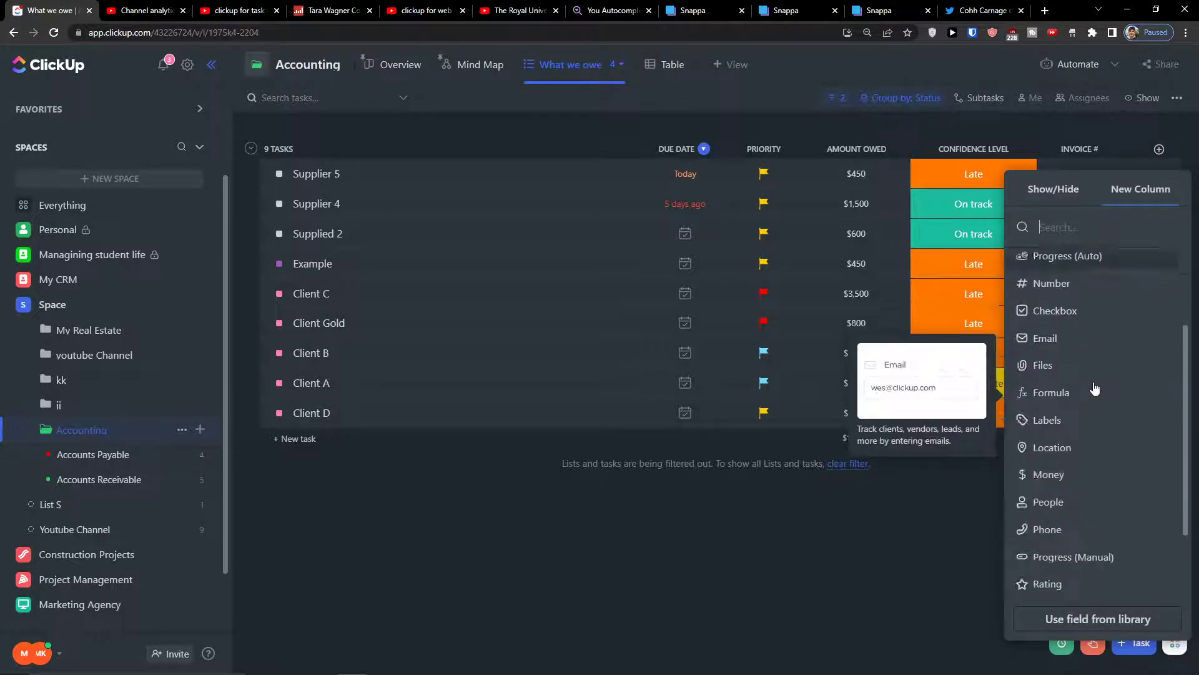
scroll(1084, 400, "down", 2)
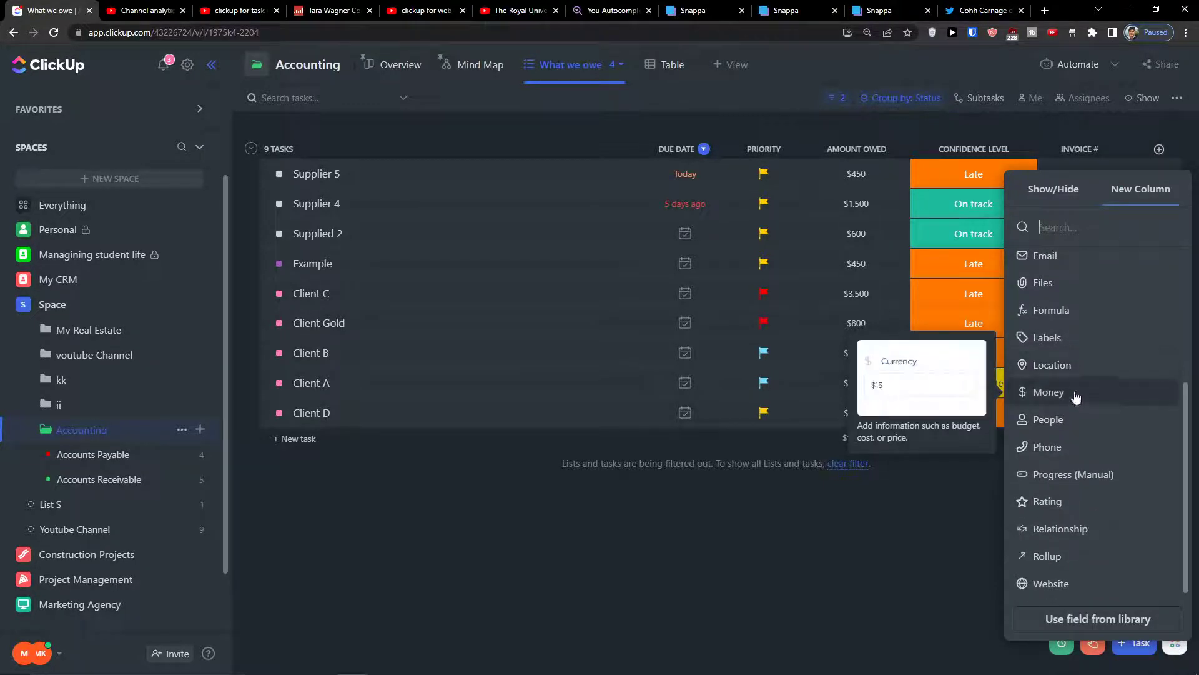
scroll(1075, 397, "up", 4)
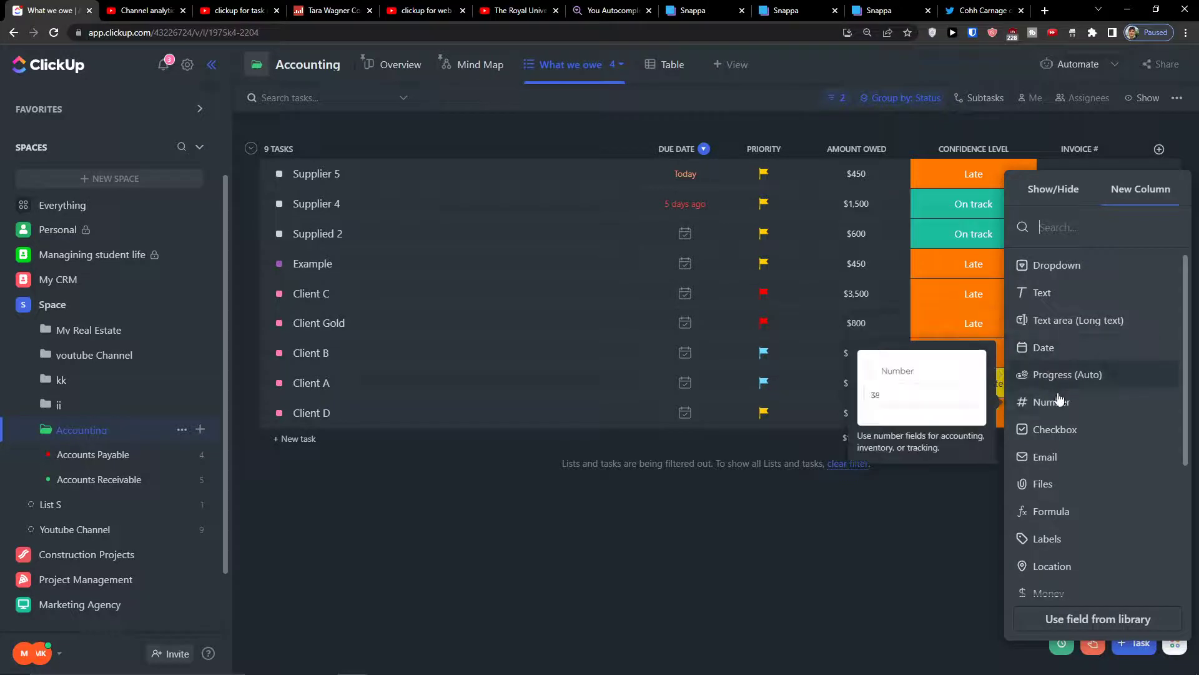
left_click(1064, 482)
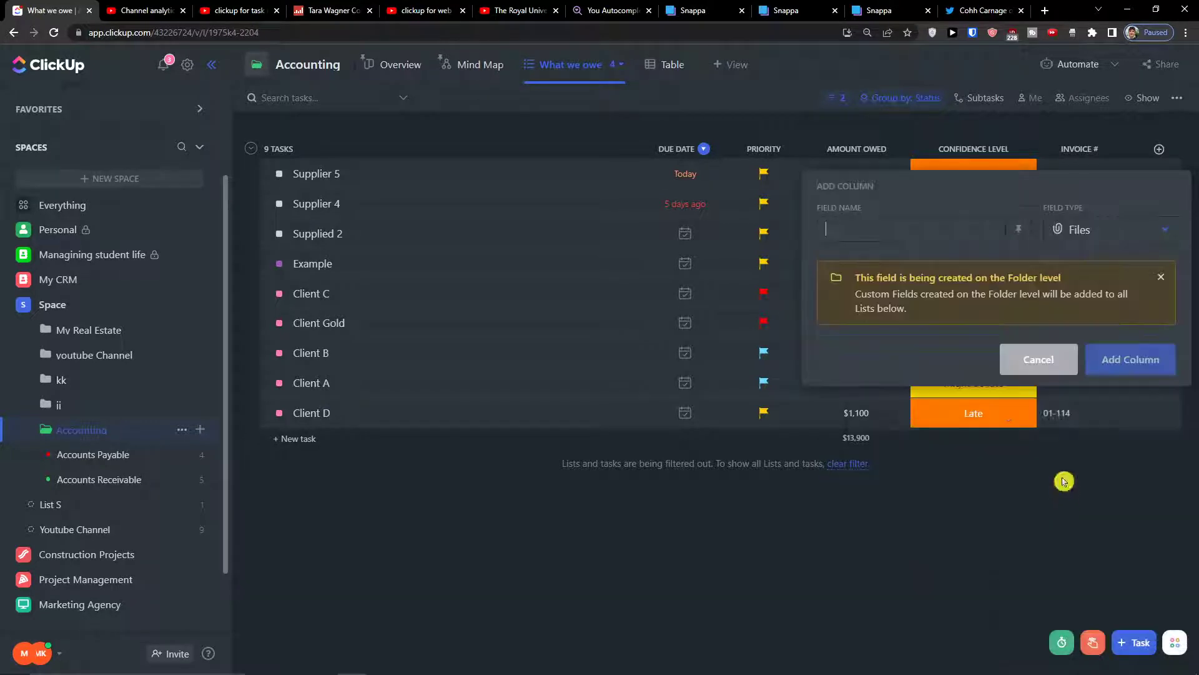
left_click(1031, 365)
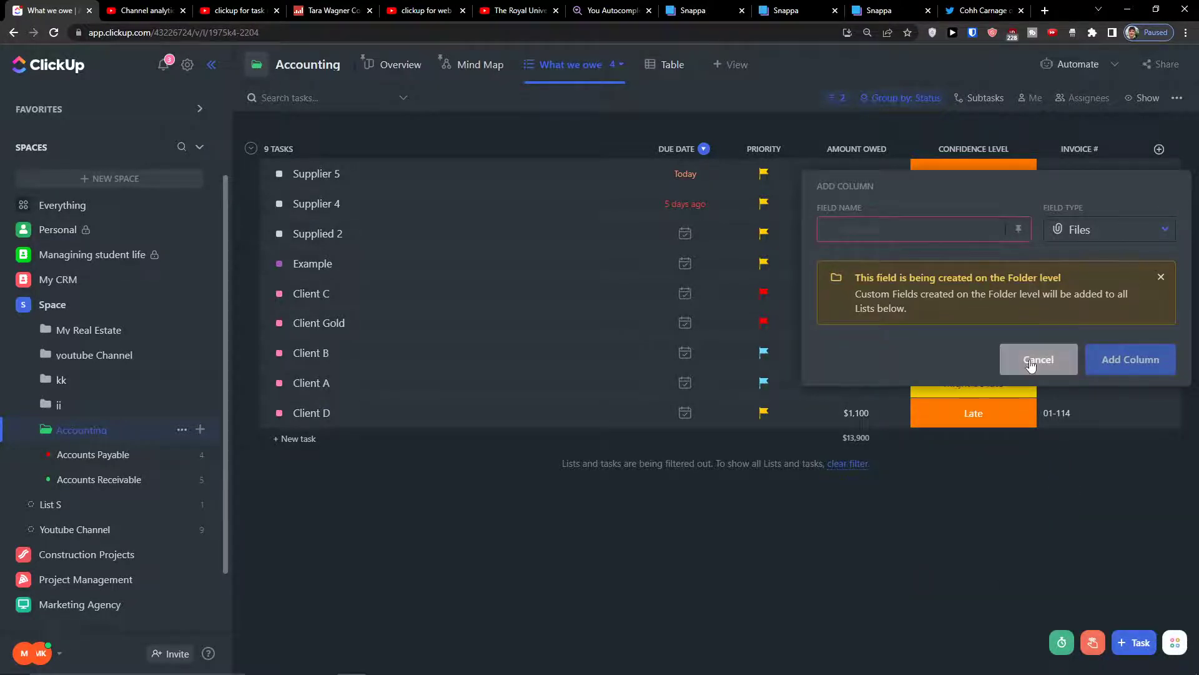
Look over the Predicted Revenue view and return to the folder's List view
left_click(617, 73)
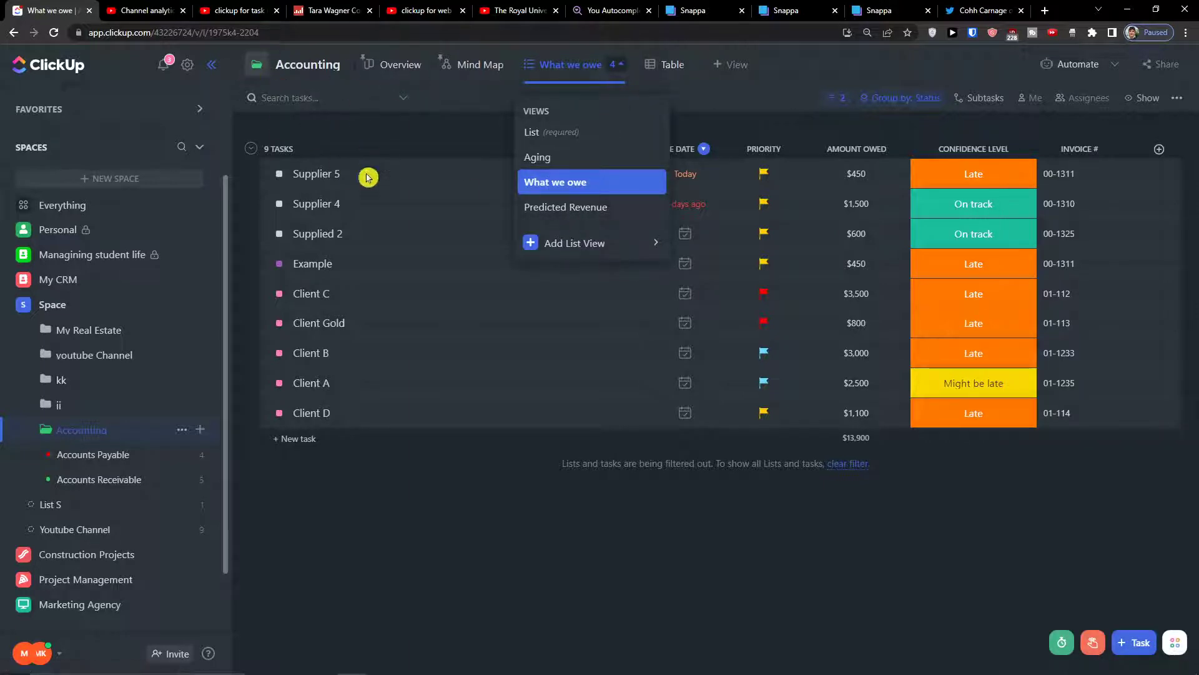
left_click(565, 212)
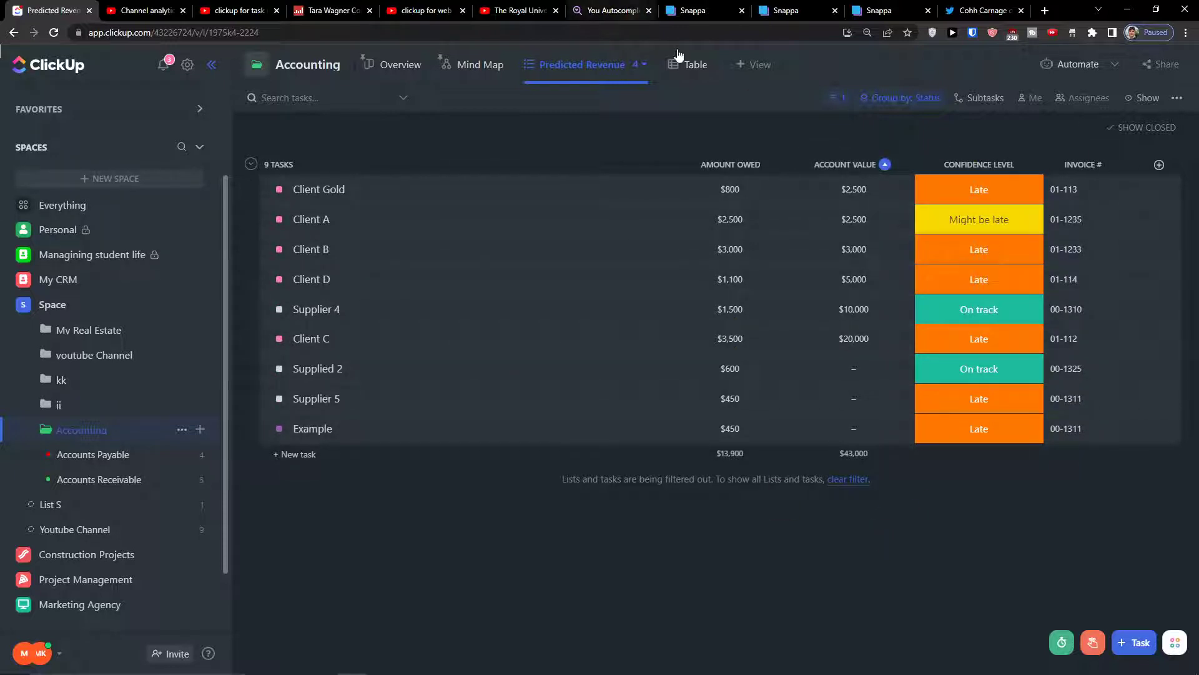
left_click(642, 64)
left_click(565, 128)
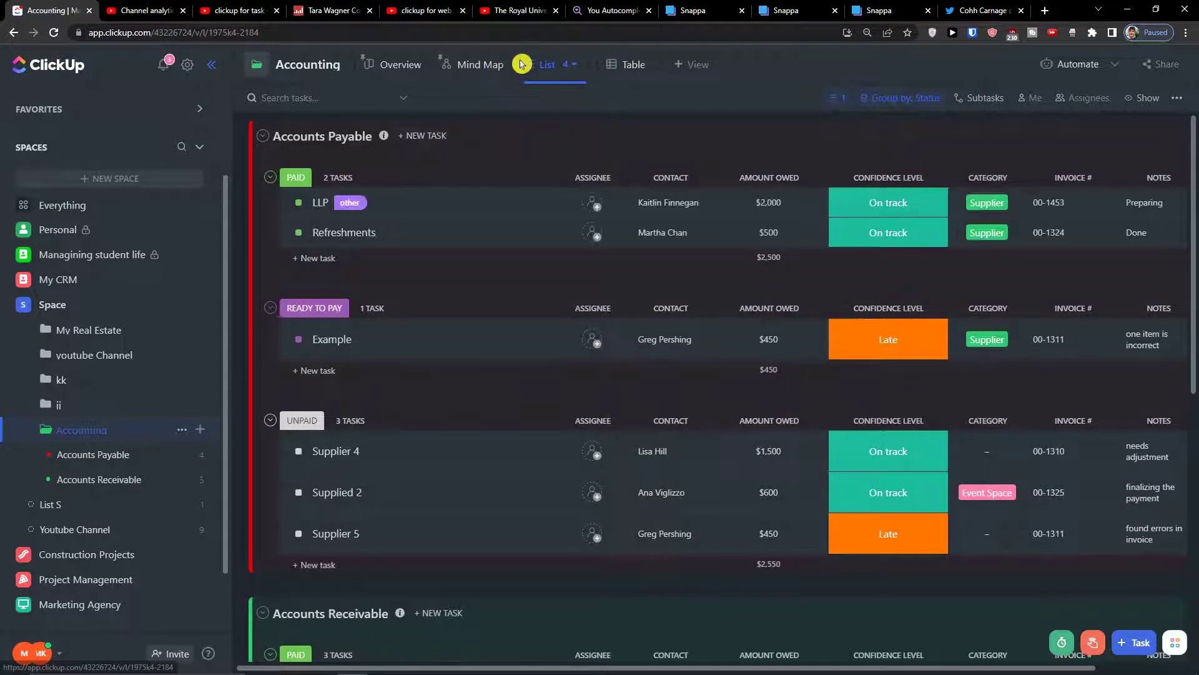
Read through the tasks under Accounts Payable and Accounts Receivable in the List view
left_click(529, 65)
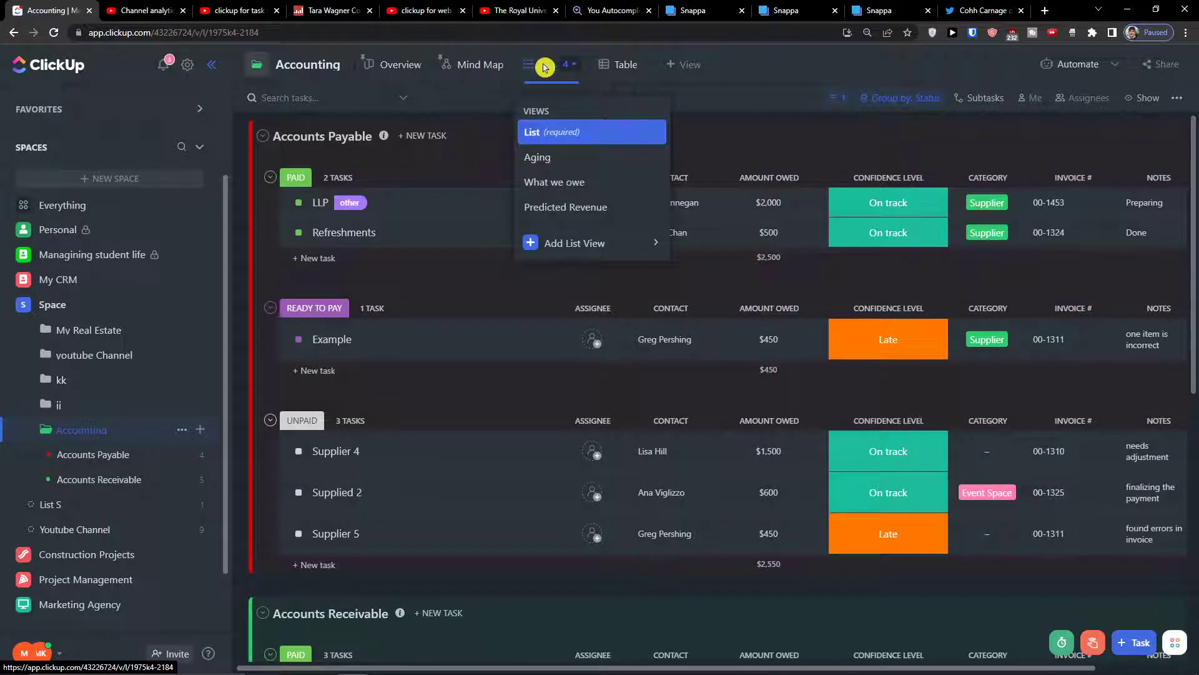
left_click(485, 134)
scroll(485, 153, "down", 8)
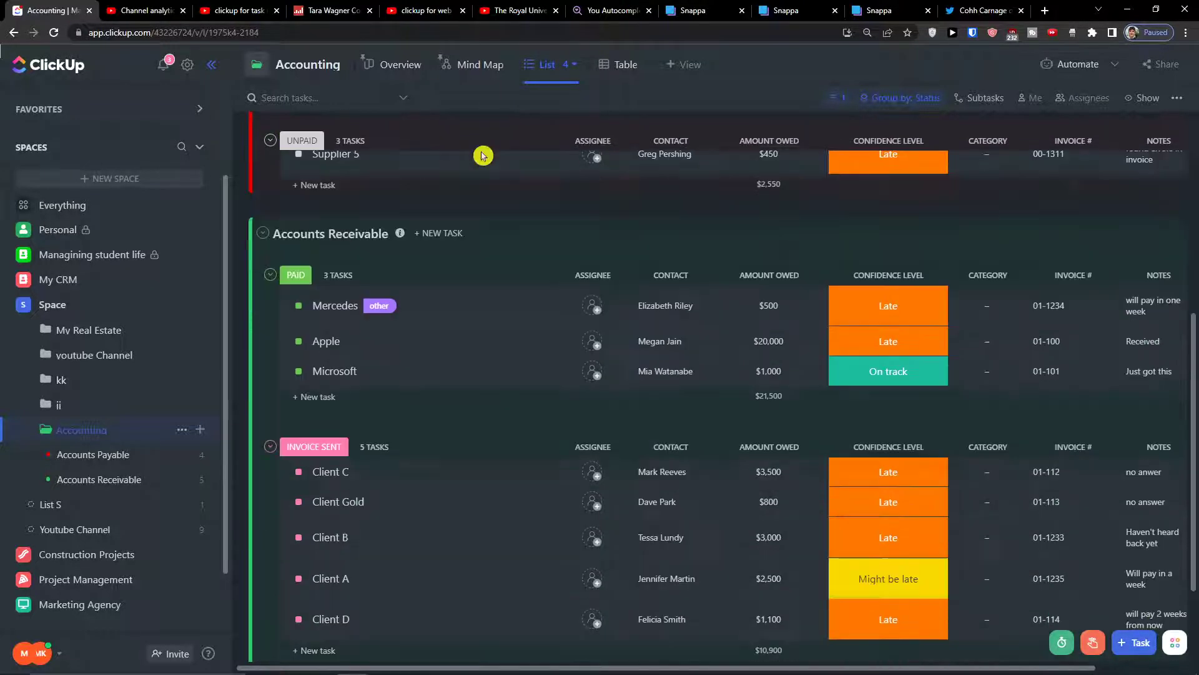
scroll(500, 157, "up", 8)
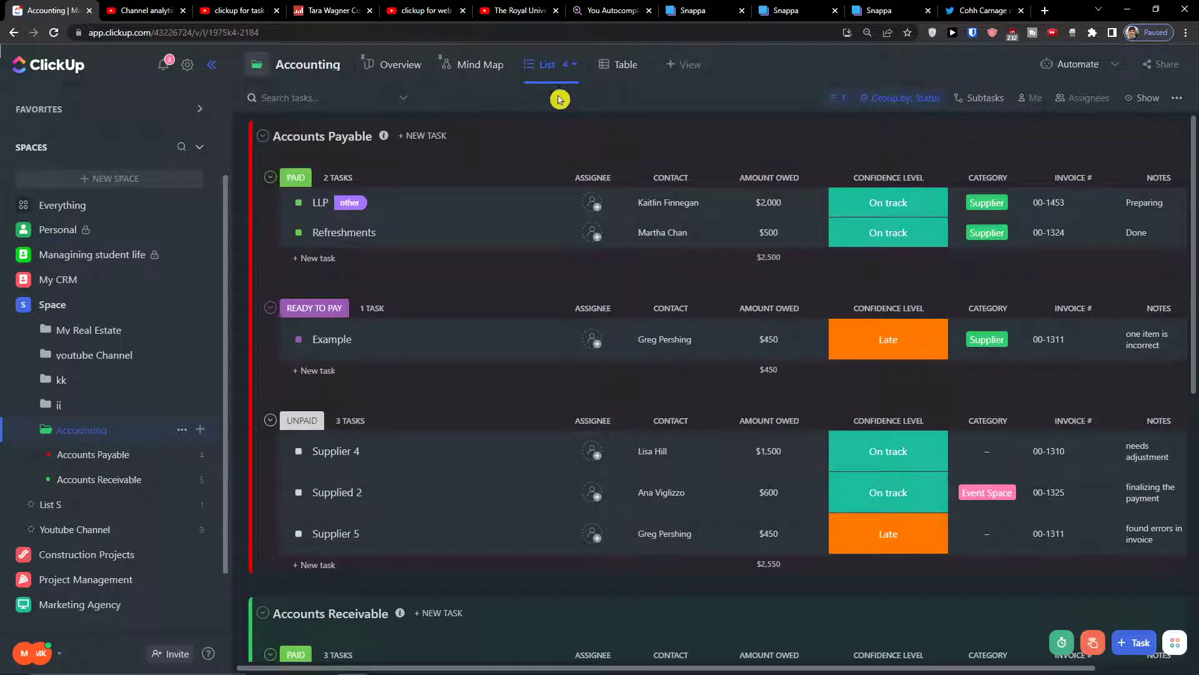
left_click(573, 80)
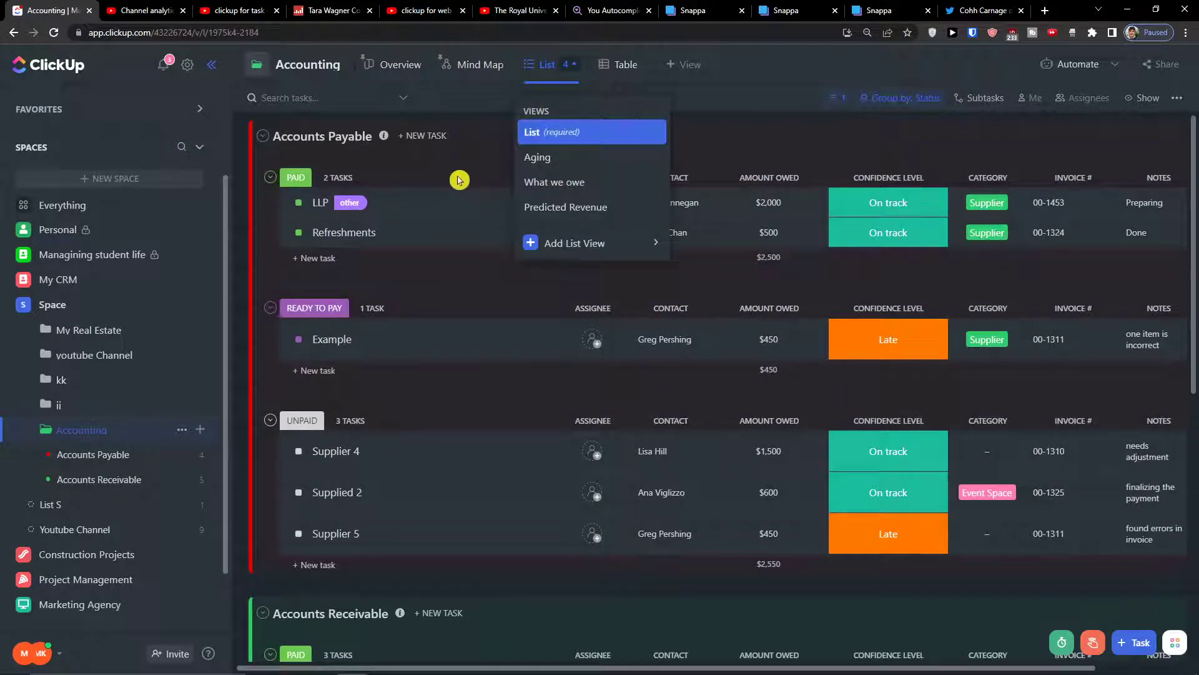
left_click(458, 179)
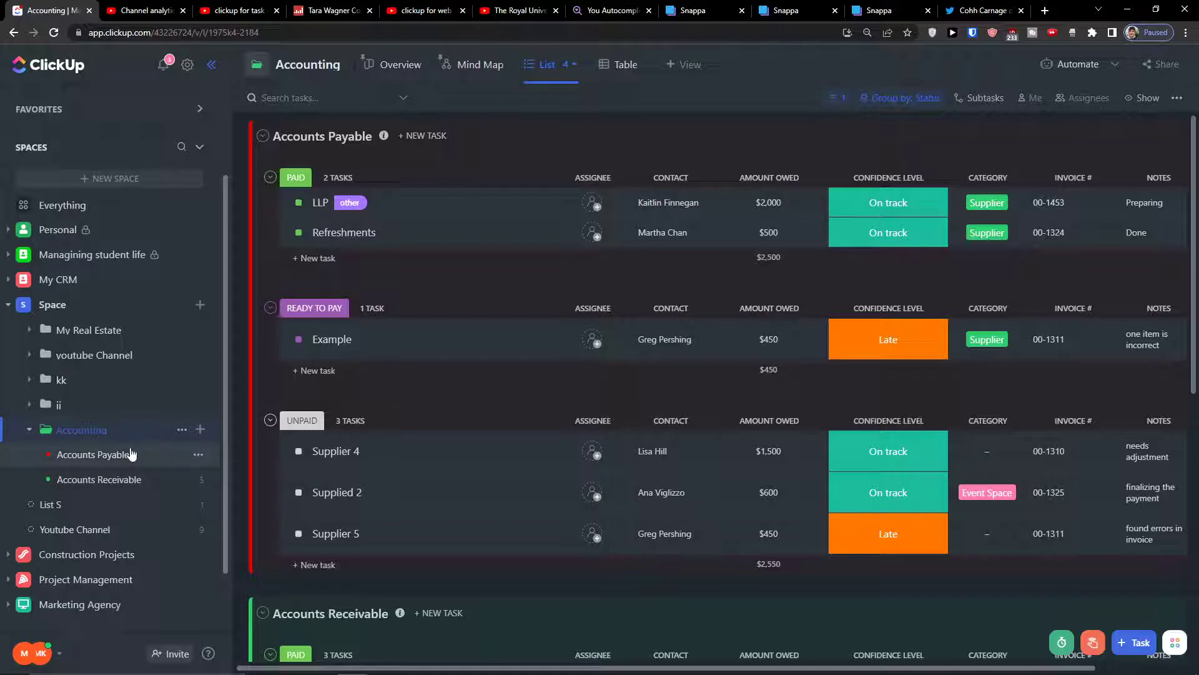
scroll(345, 475, "down", 3)
scroll(346, 475, "down", 5)
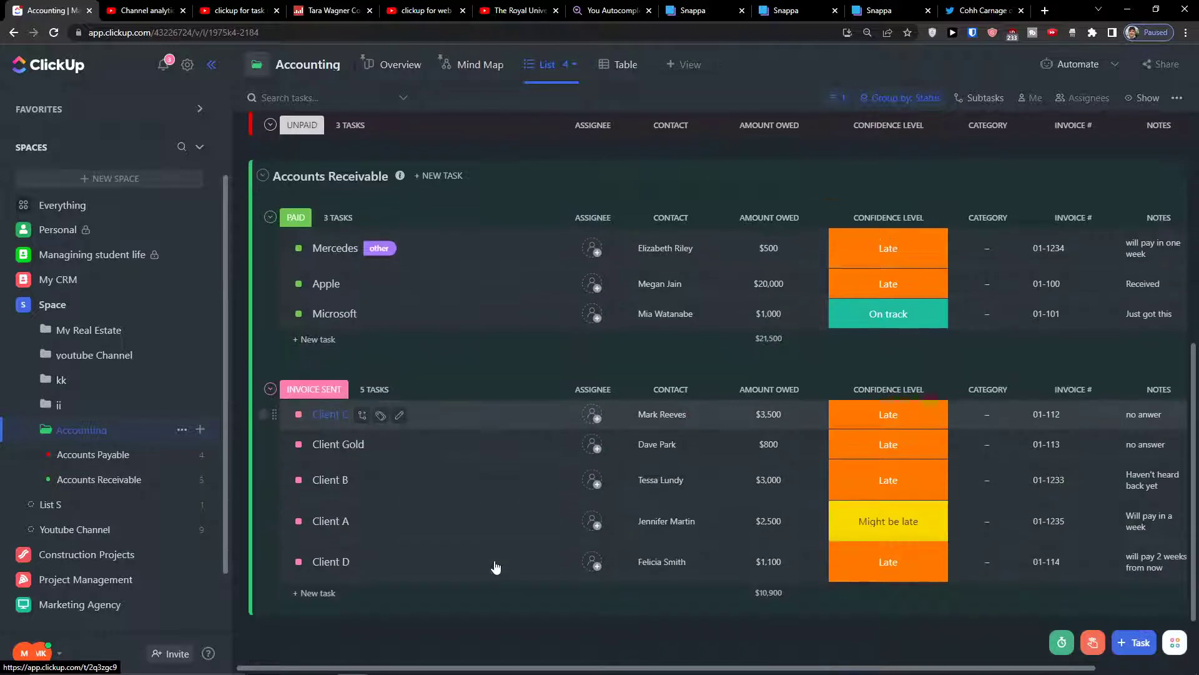
scroll(493, 565, "up", 8)
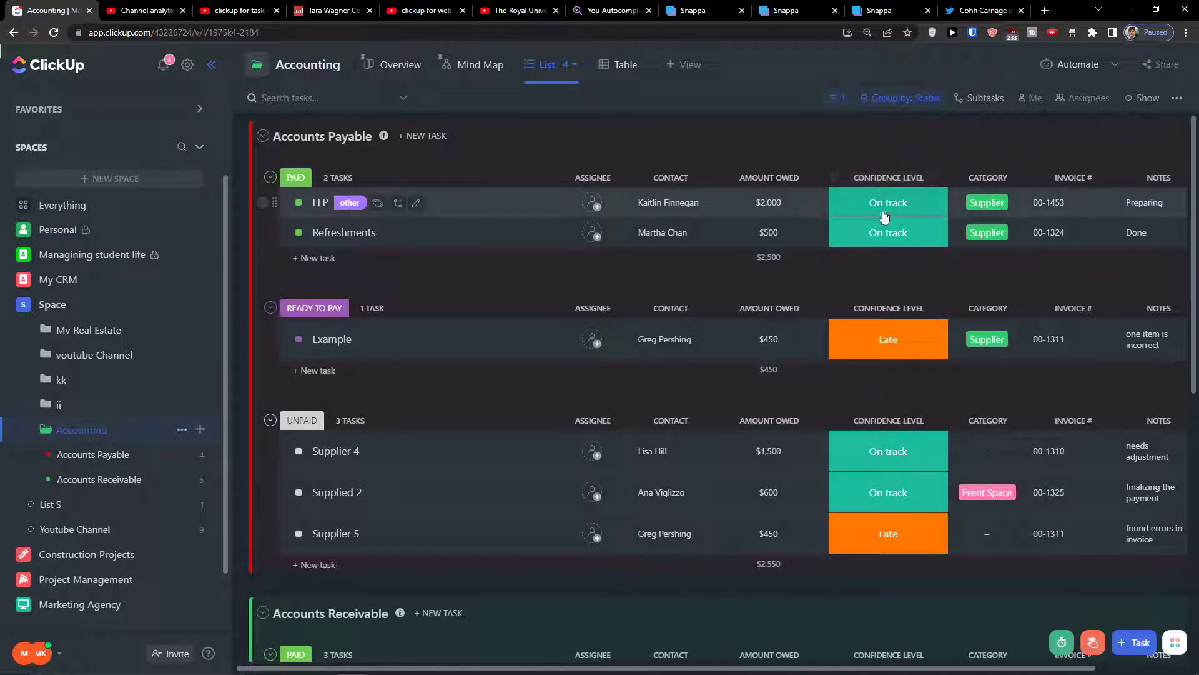
Check the Confidence Level and Category fields of the paid Accounts Payable tasks and look across the list's remaining columns
left_click(862, 230)
left_click(779, 153)
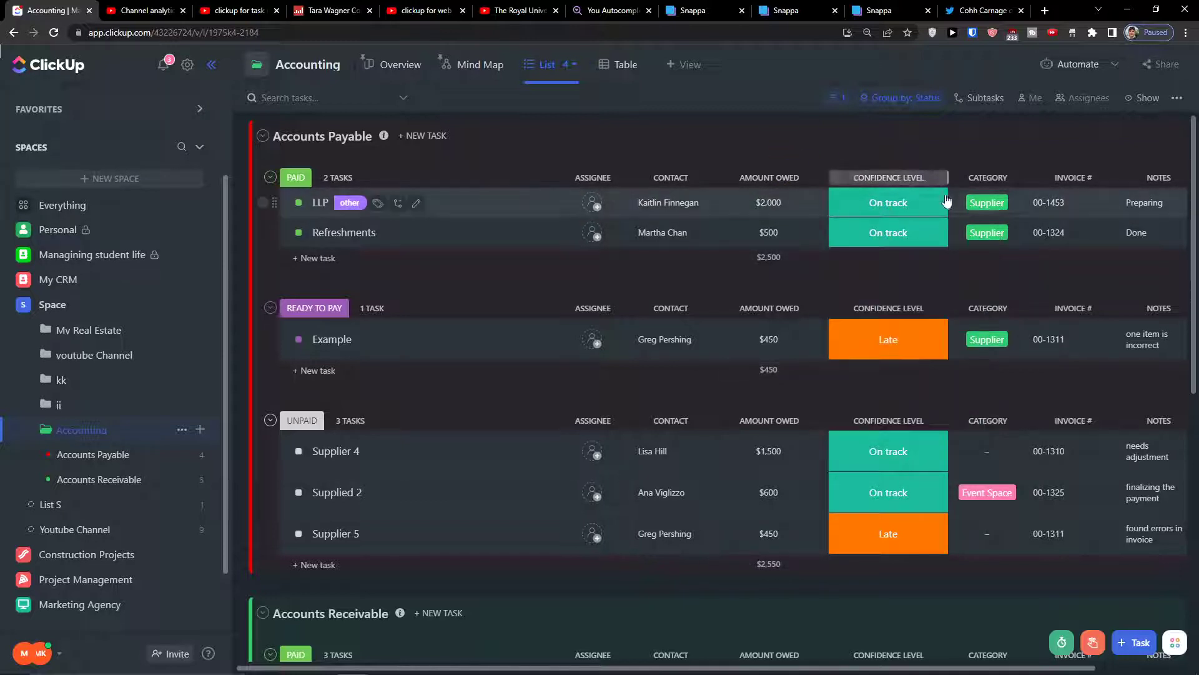
left_click(986, 210)
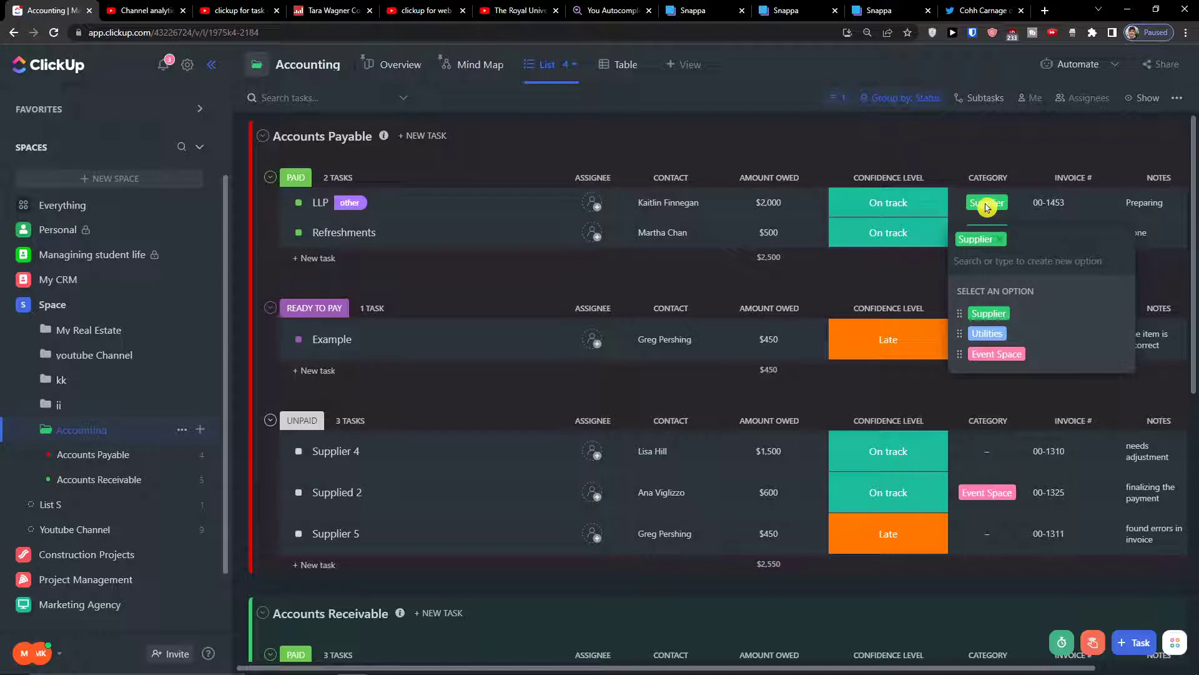
left_click(922, 284)
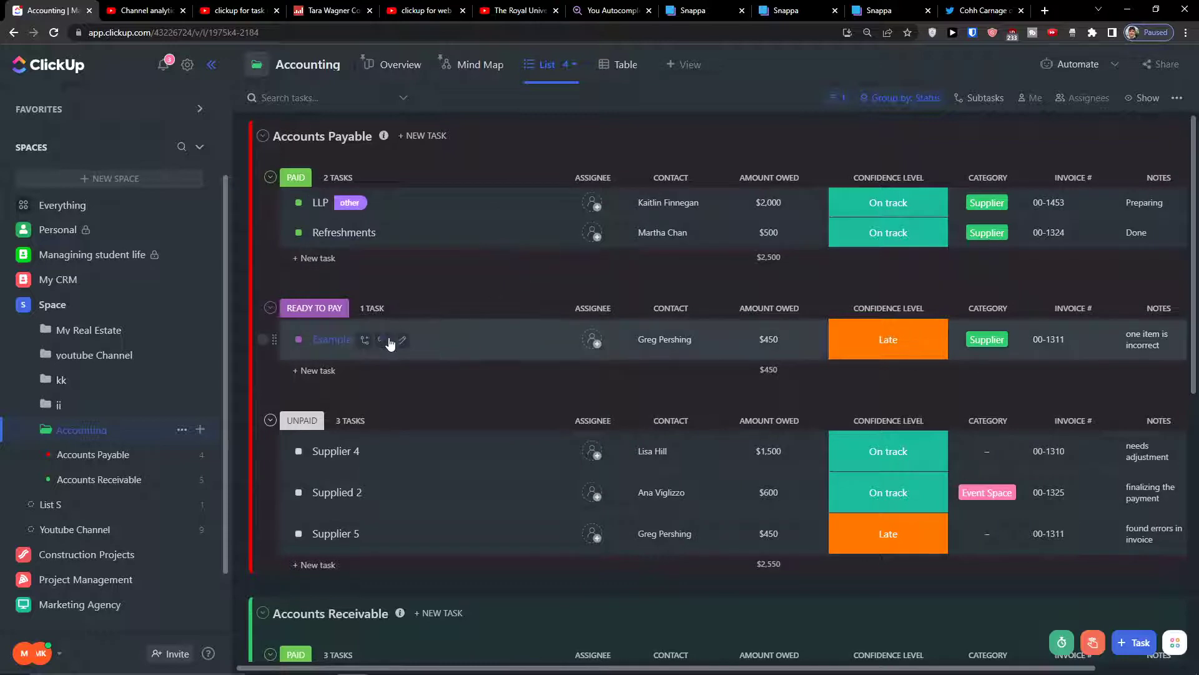
scroll(766, 285, "right", 3)
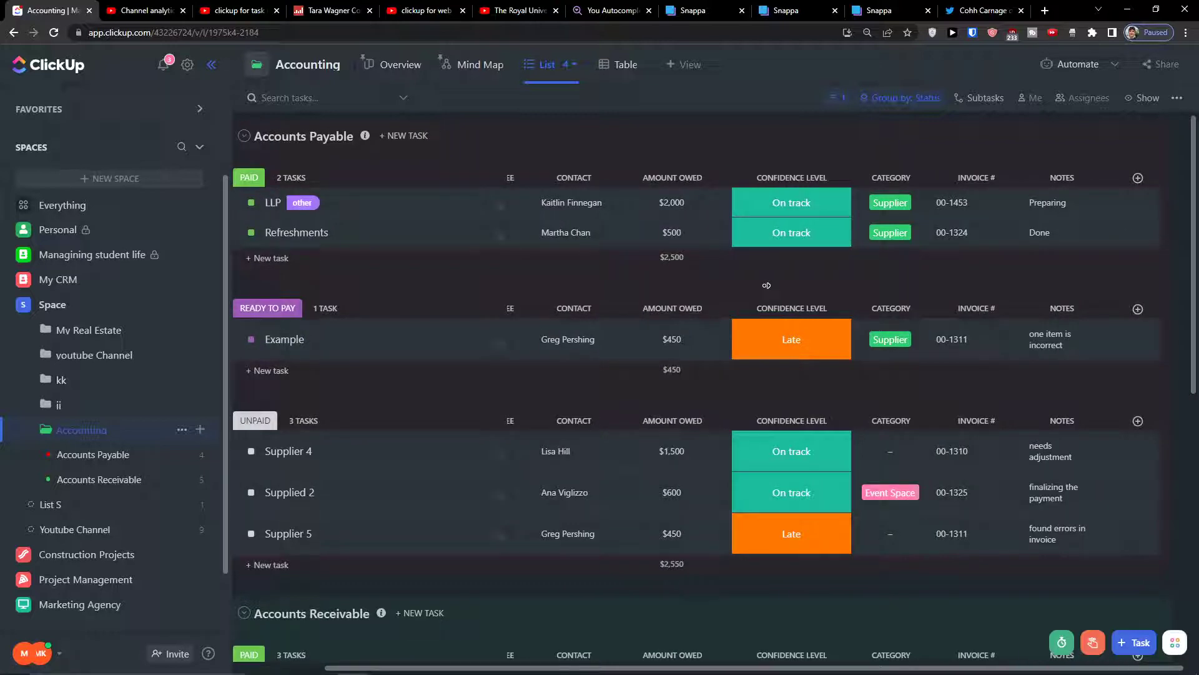
scroll(629, 296, "left", 3)
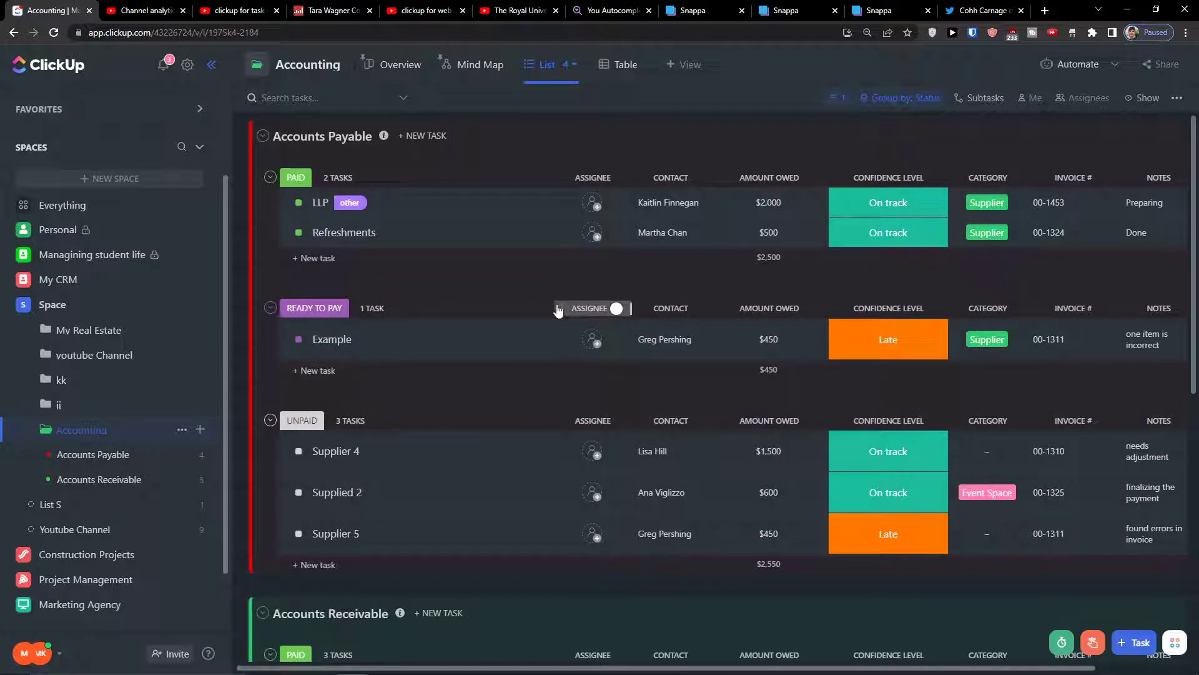
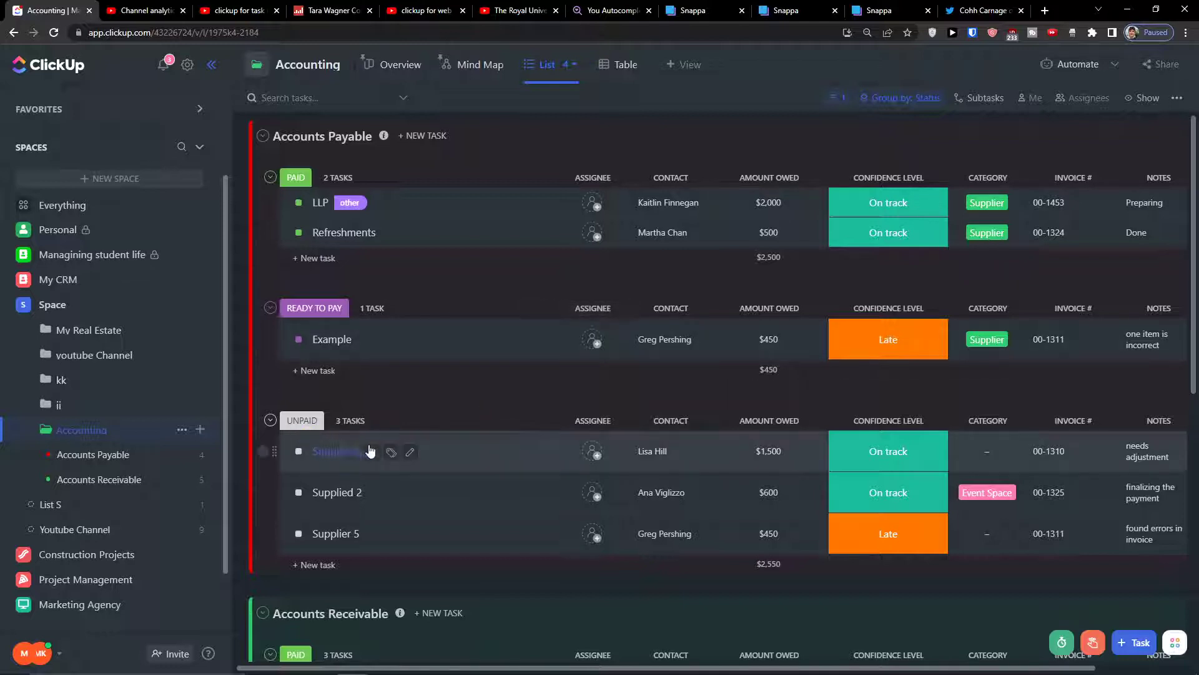
scroll(663, 398, "right", 3)
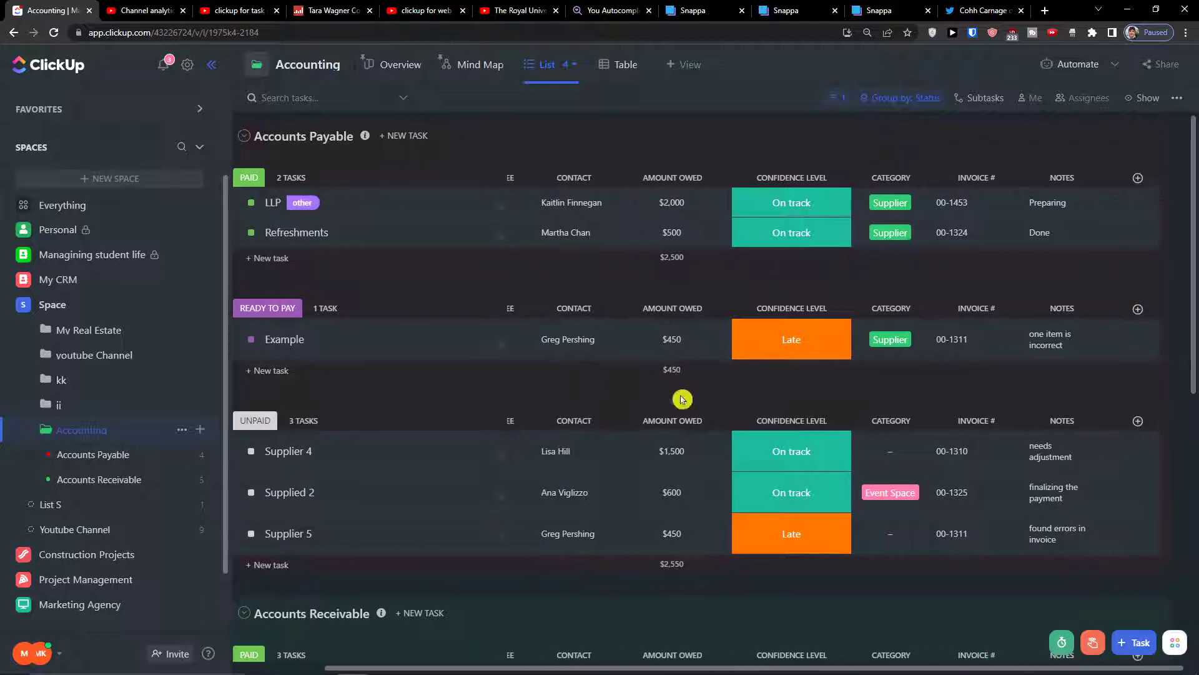
scroll(715, 394, "left", 3)
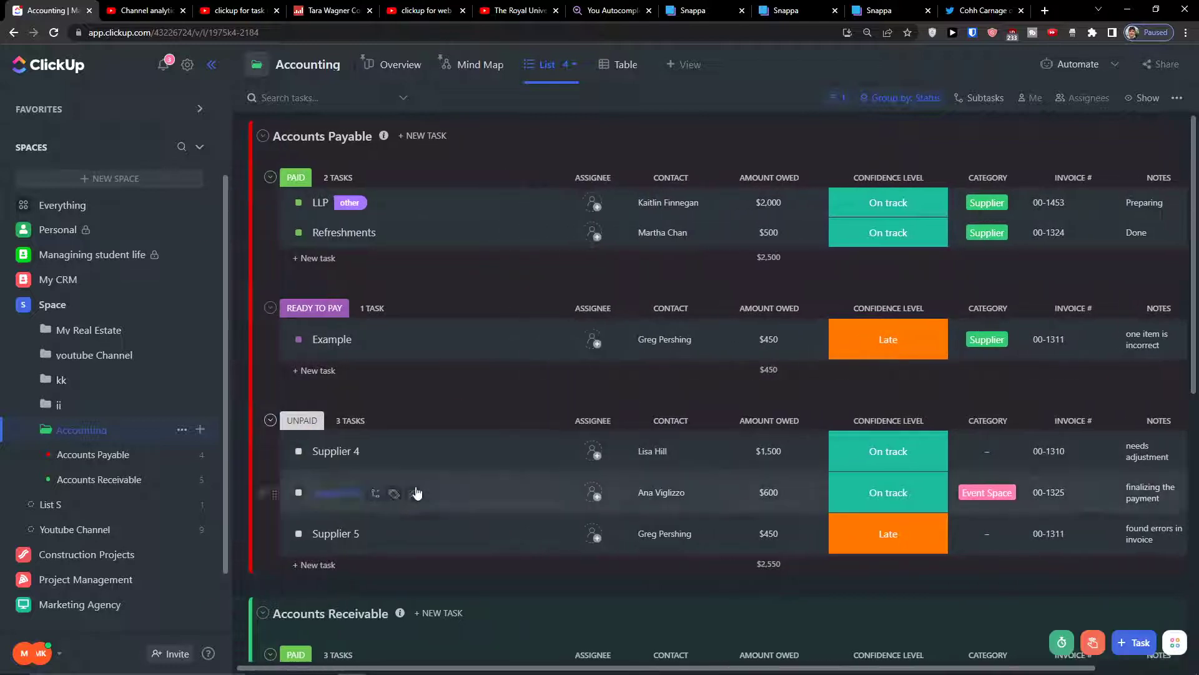
Add a task named "supplier 6" to the Unpaid group of Accounts Payable and enter the contact's full name
left_click(337, 566)
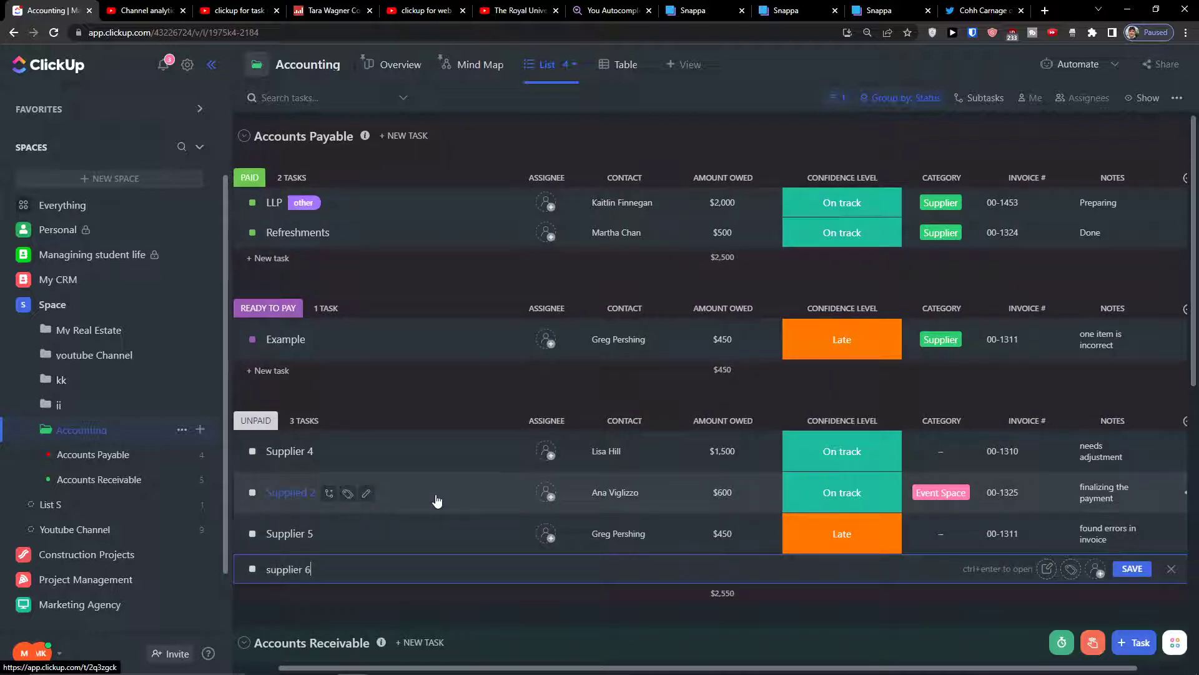
key("Return")
left_click(592, 567)
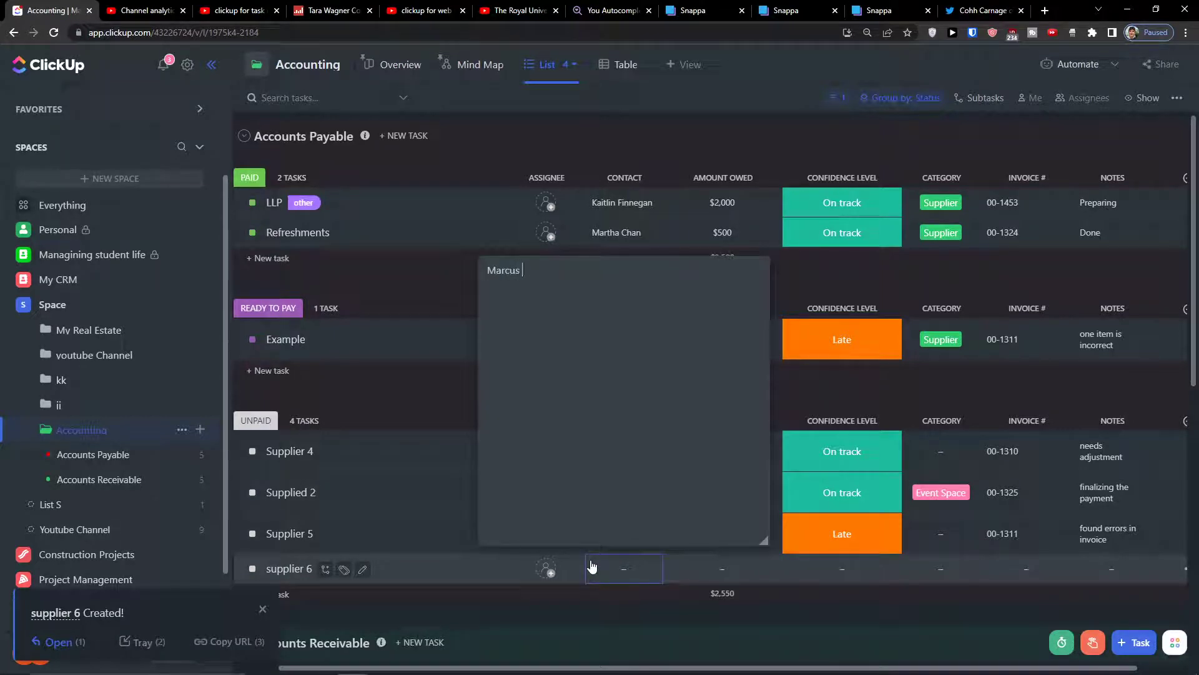
left_click(499, 599)
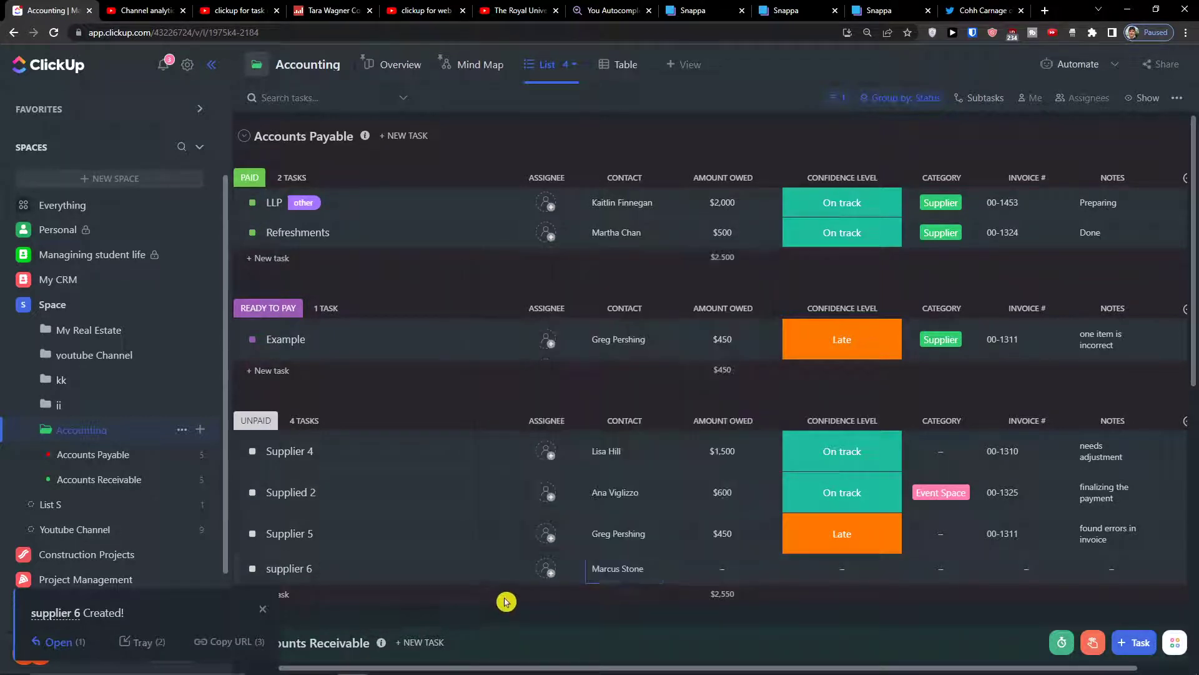
Set supplier 6's amount owed to $500 and its confidence level to Late
left_click(730, 570)
type("5")
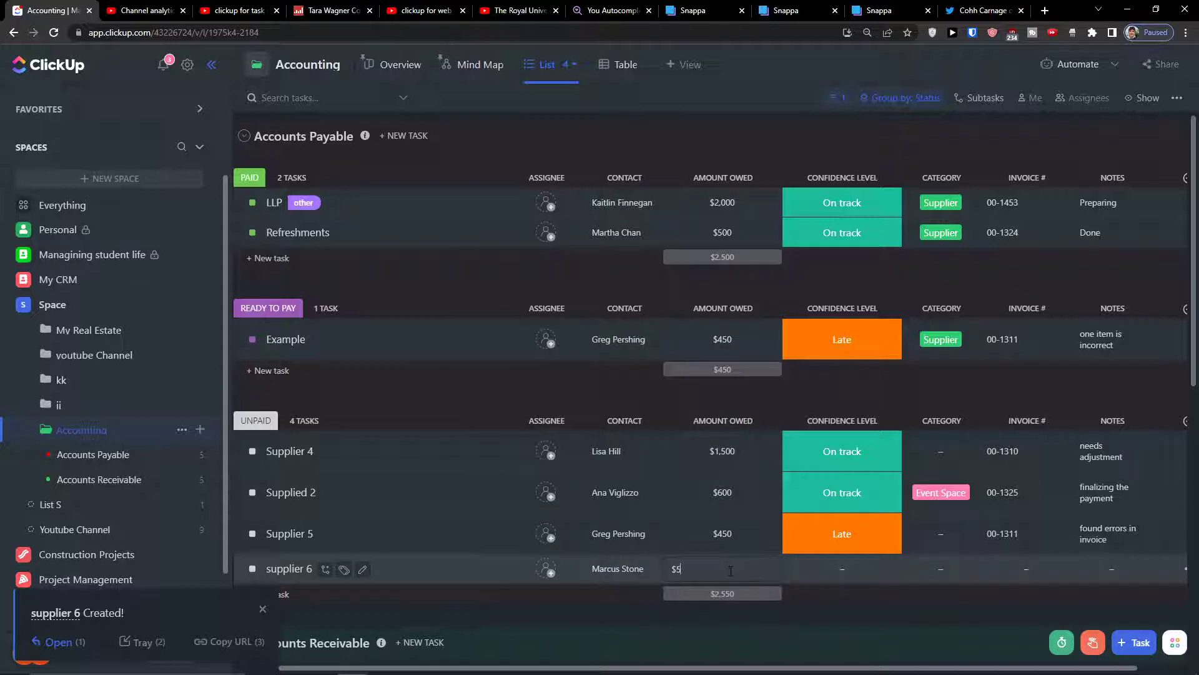
type("00")
left_click(830, 570)
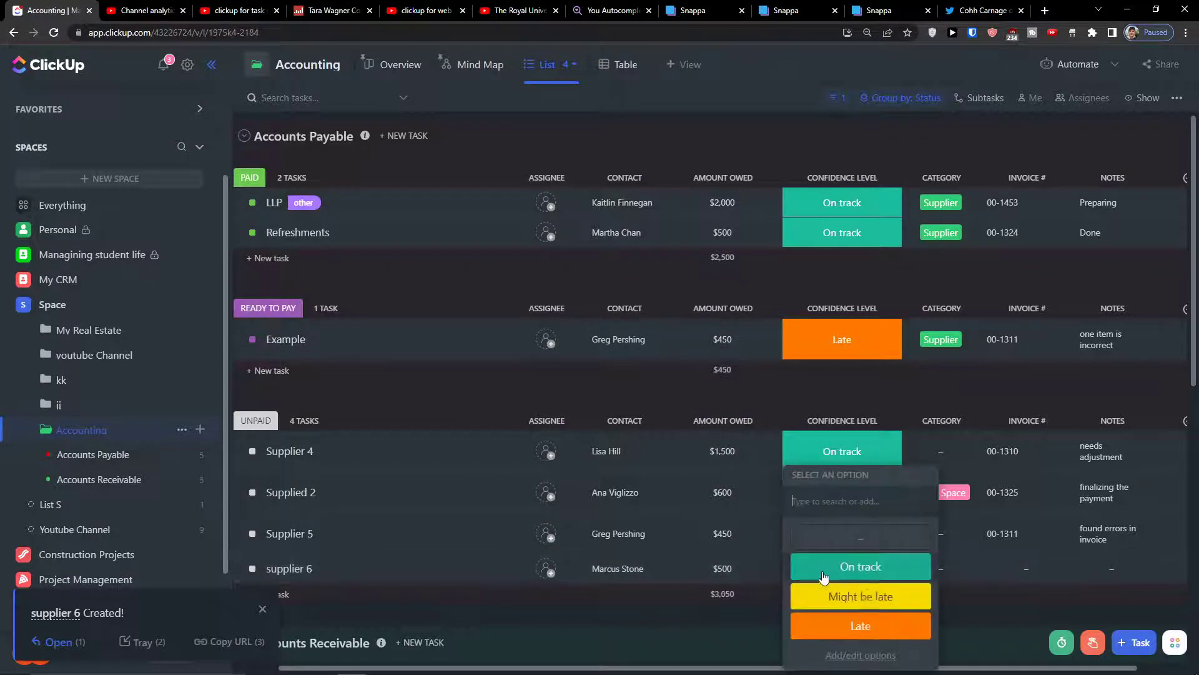
left_click(860, 624)
Assign the Supplier category to the supplier 6 task
left_click(943, 569)
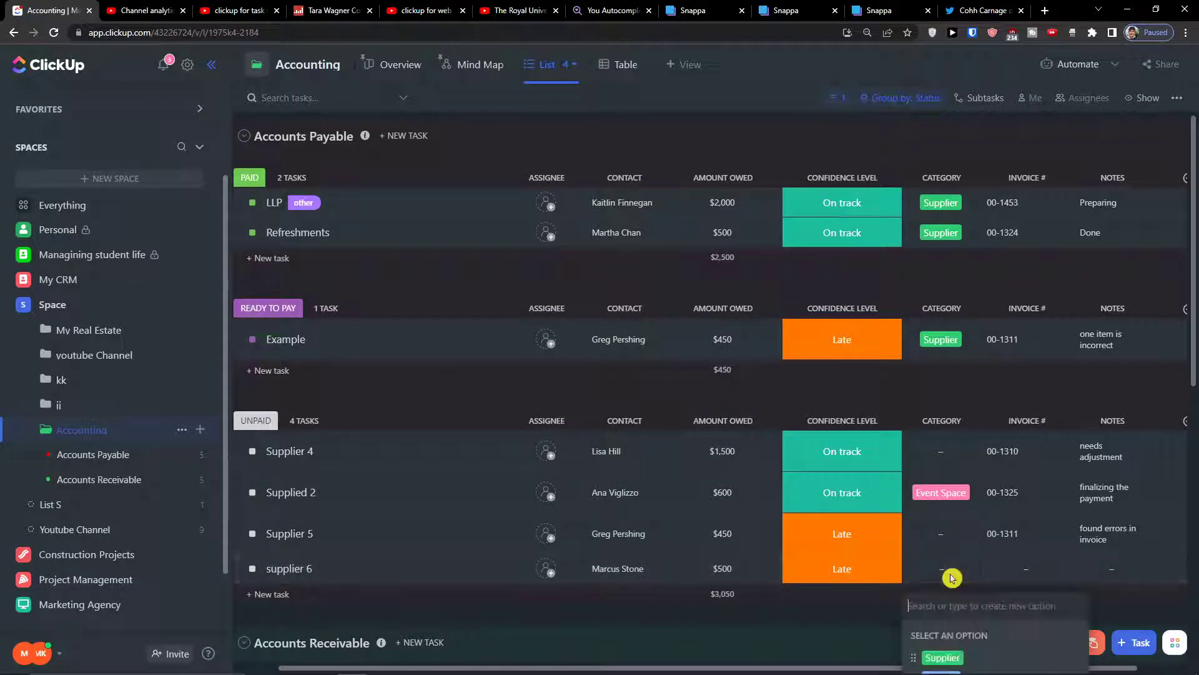
left_click(933, 652)
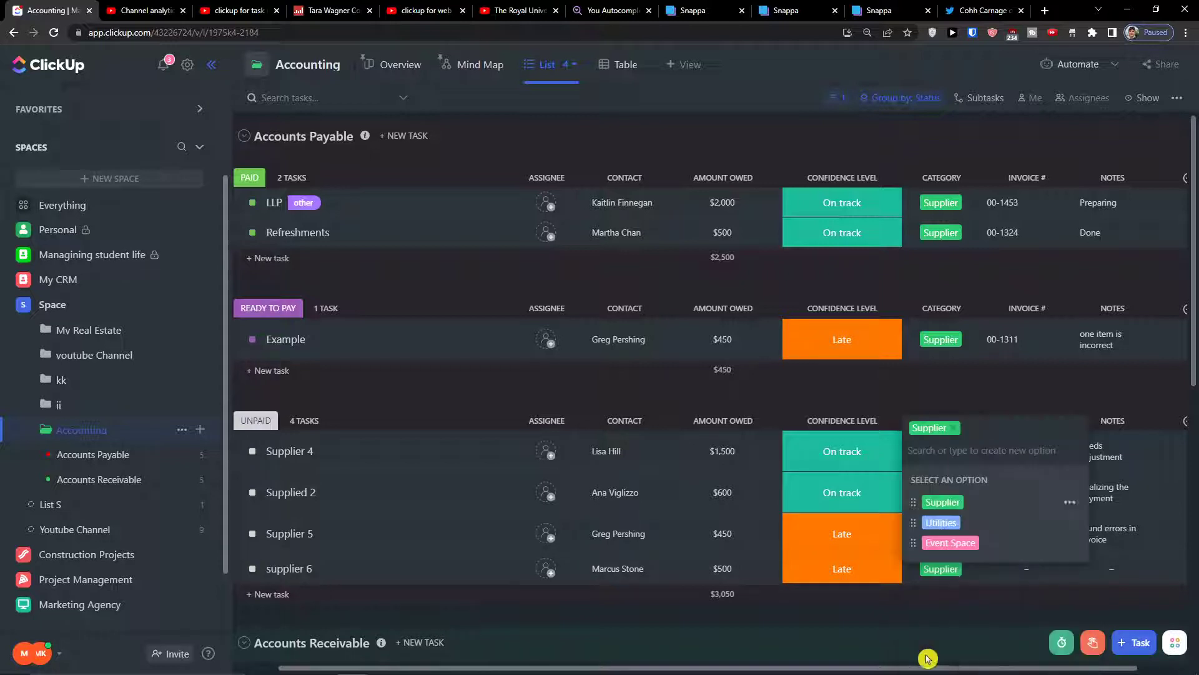
left_click(977, 584)
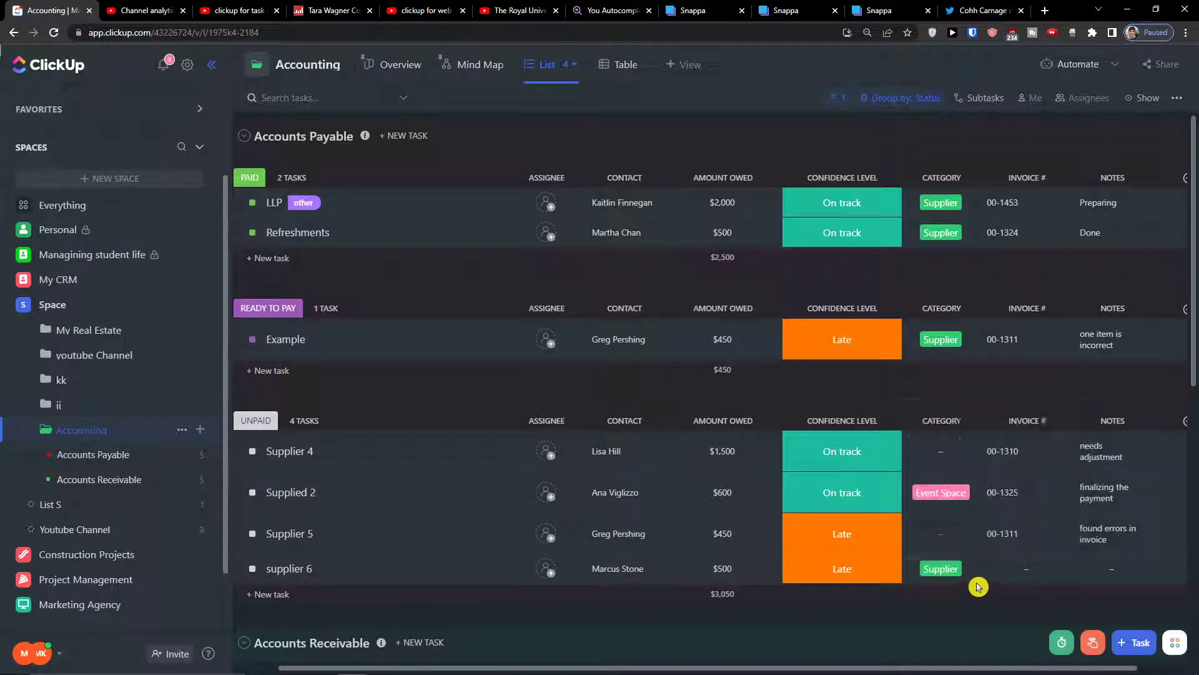
Review the folder's Accounts Payable tasks and the paid and invoice-sent tasks under Accounts Receivable
scroll(998, 425, "down", 2)
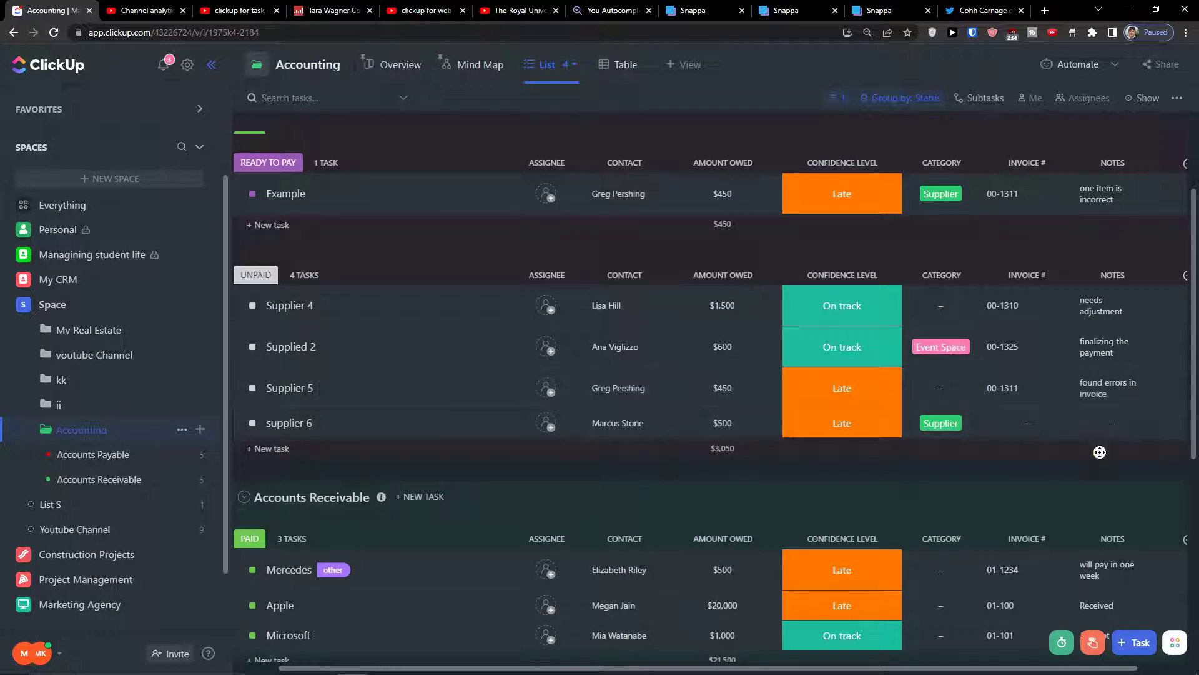
left_click(720, 465)
scroll(720, 464, "down", 2)
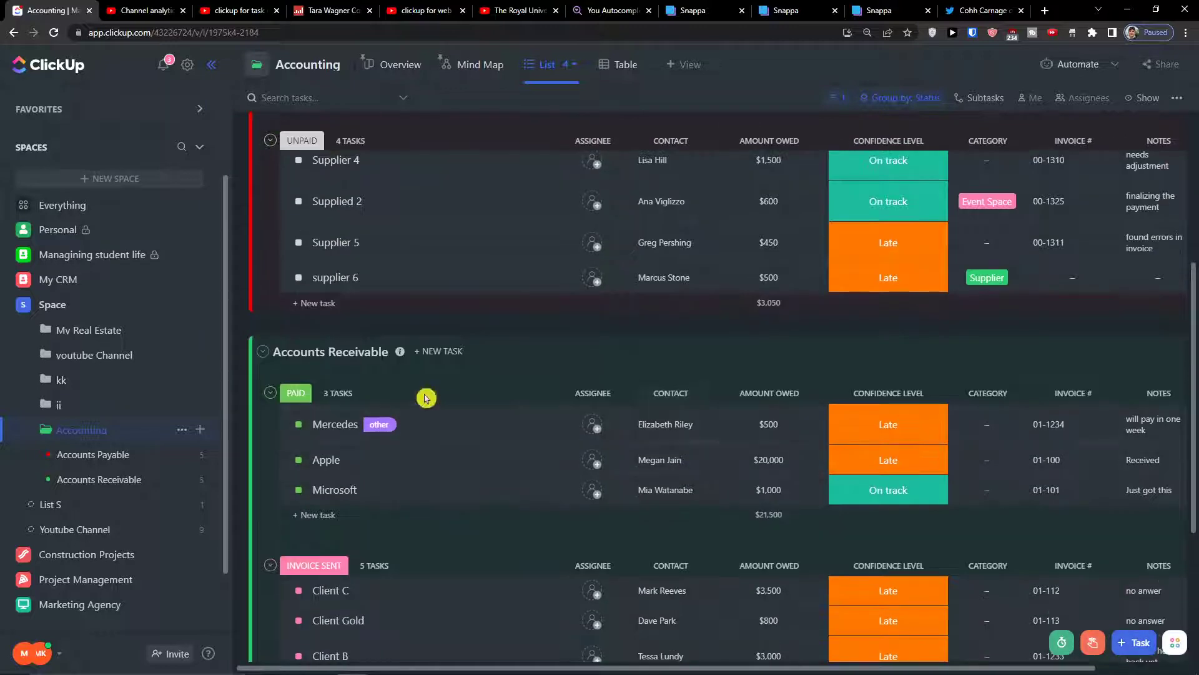
scroll(425, 398, "up", 4)
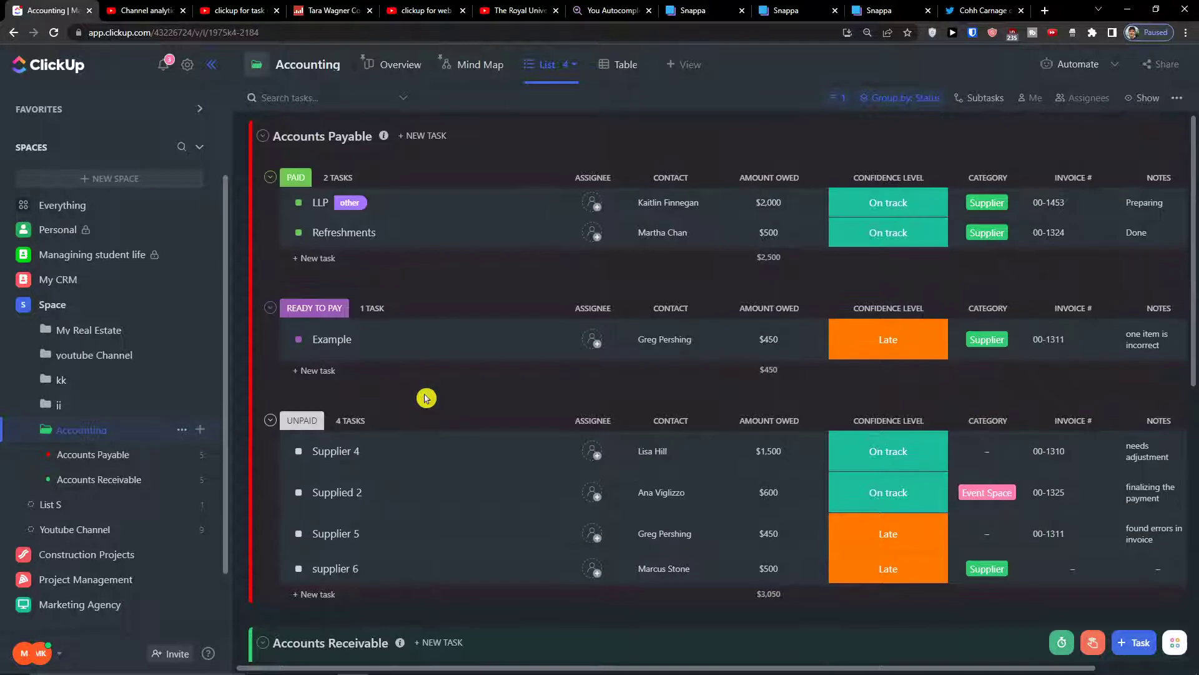
scroll(426, 398, "down", 6)
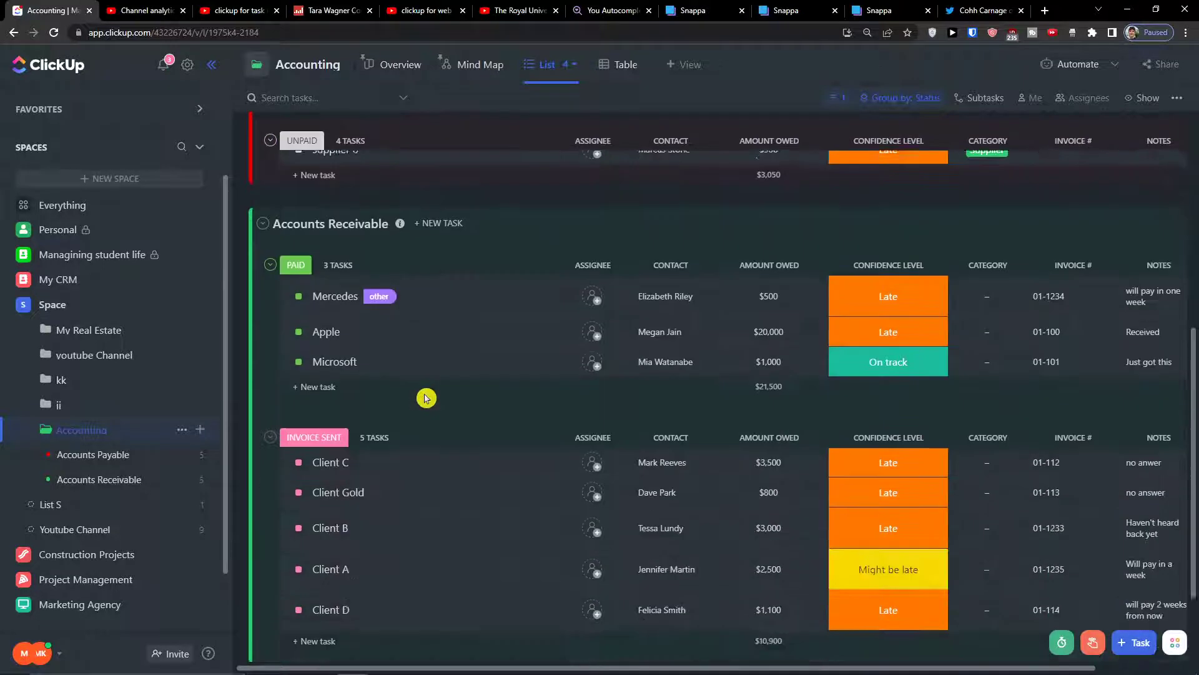
Check the list views available in the Accounts Receivable list and go back to the Accounting folder's List view
left_click(84, 479)
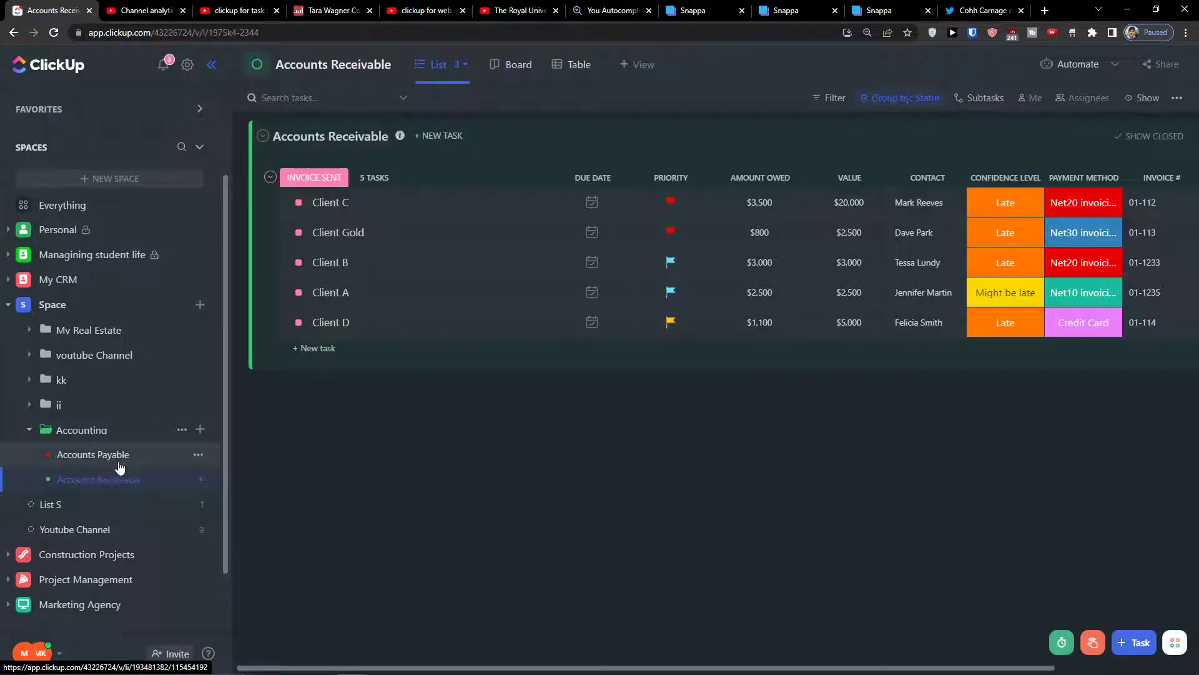
left_click(465, 78)
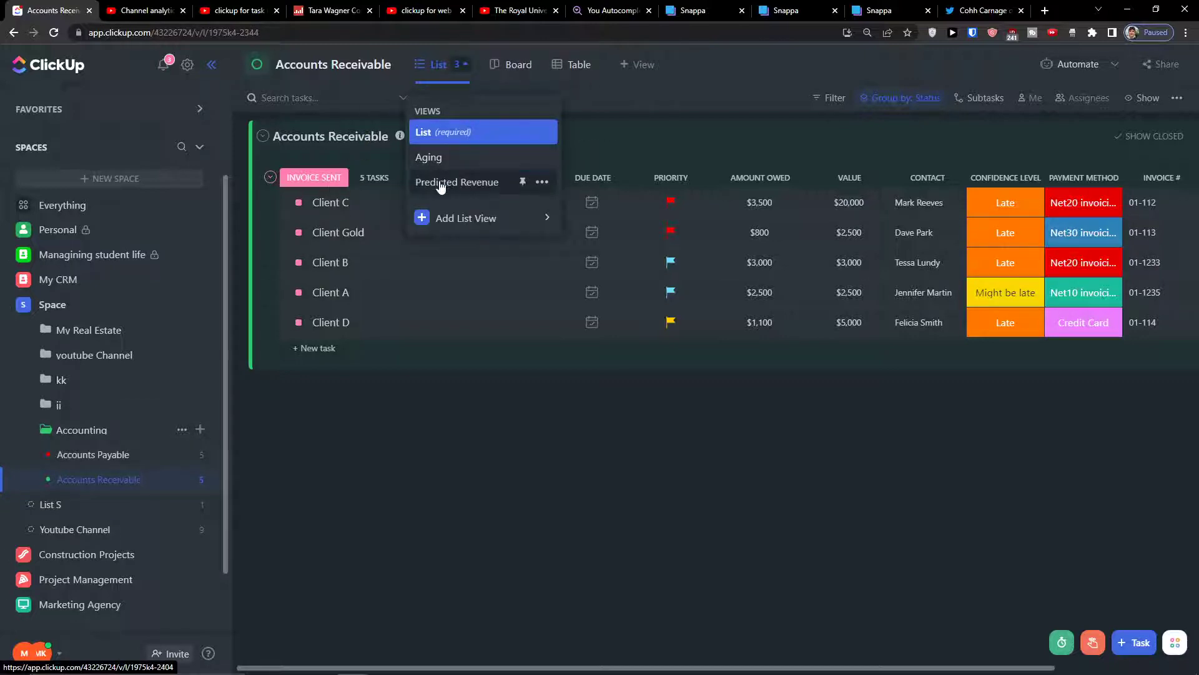
left_click(94, 431)
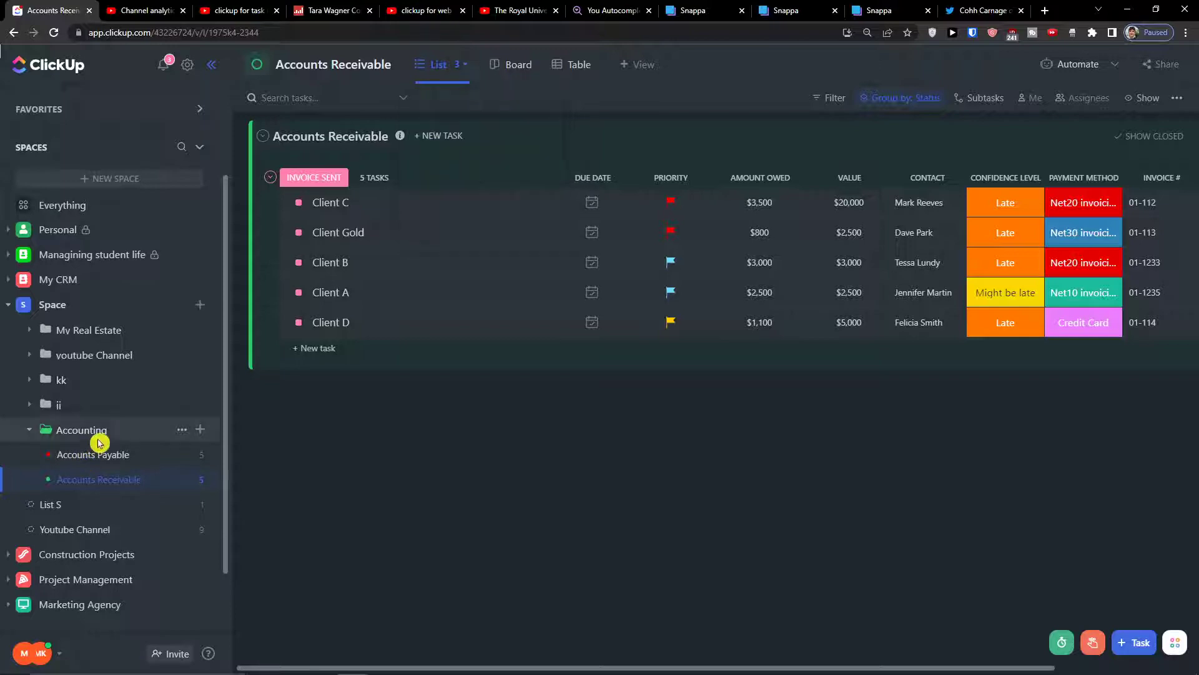
scroll(491, 426, "down", 5)
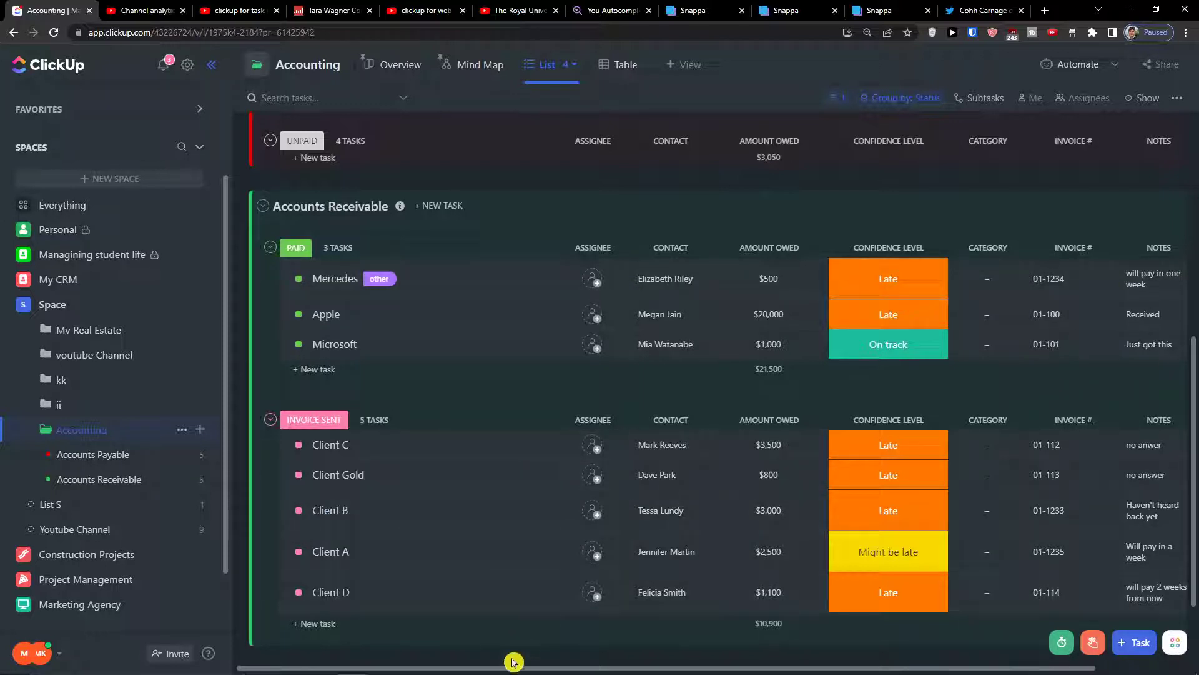
left_click_drag(506, 664, 489, 621)
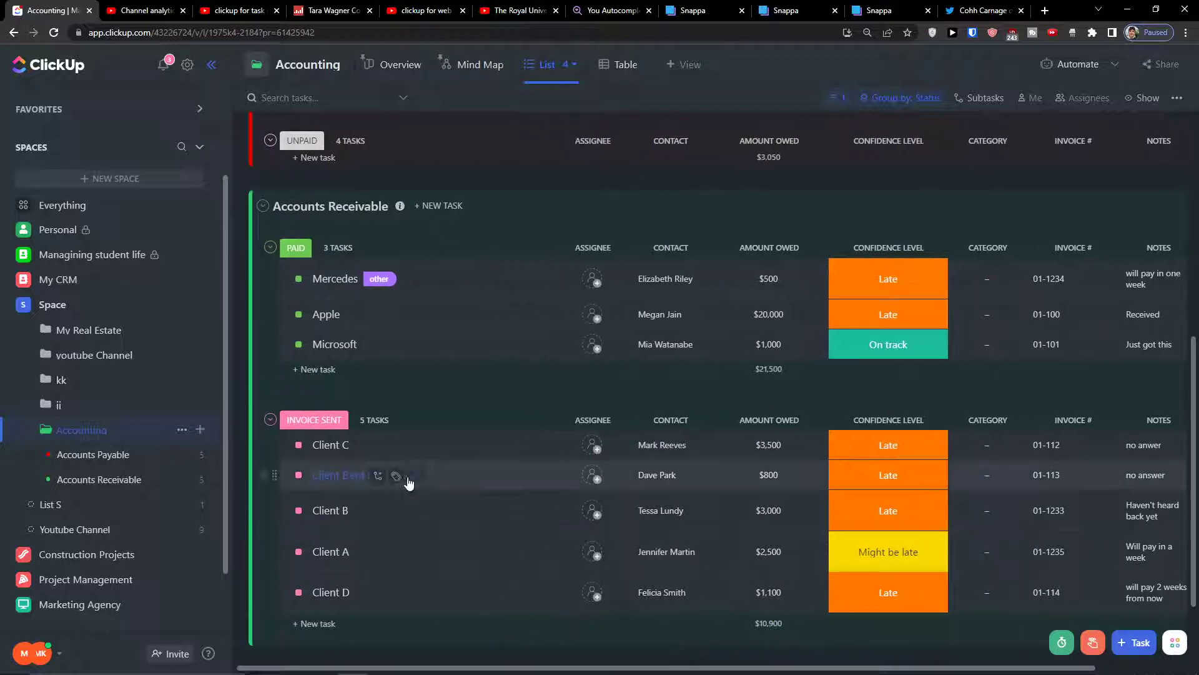
left_click_drag(429, 664, 518, 665)
left_click(1137, 420)
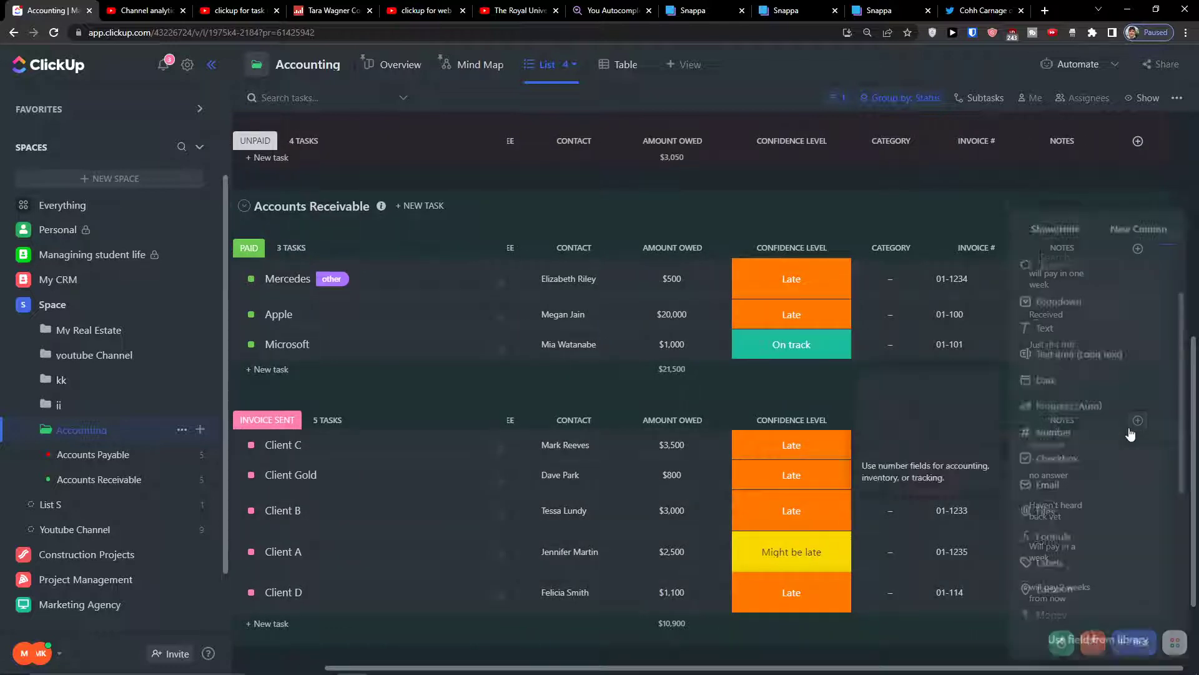
left_click(1043, 378)
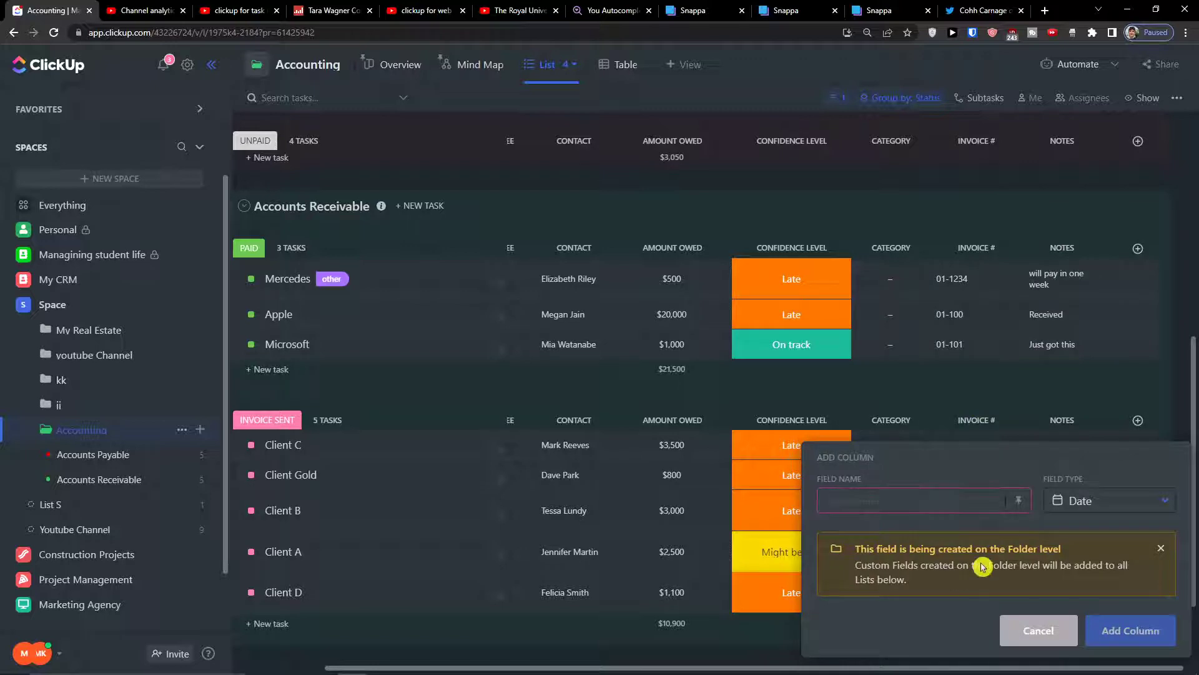
left_click(1015, 629)
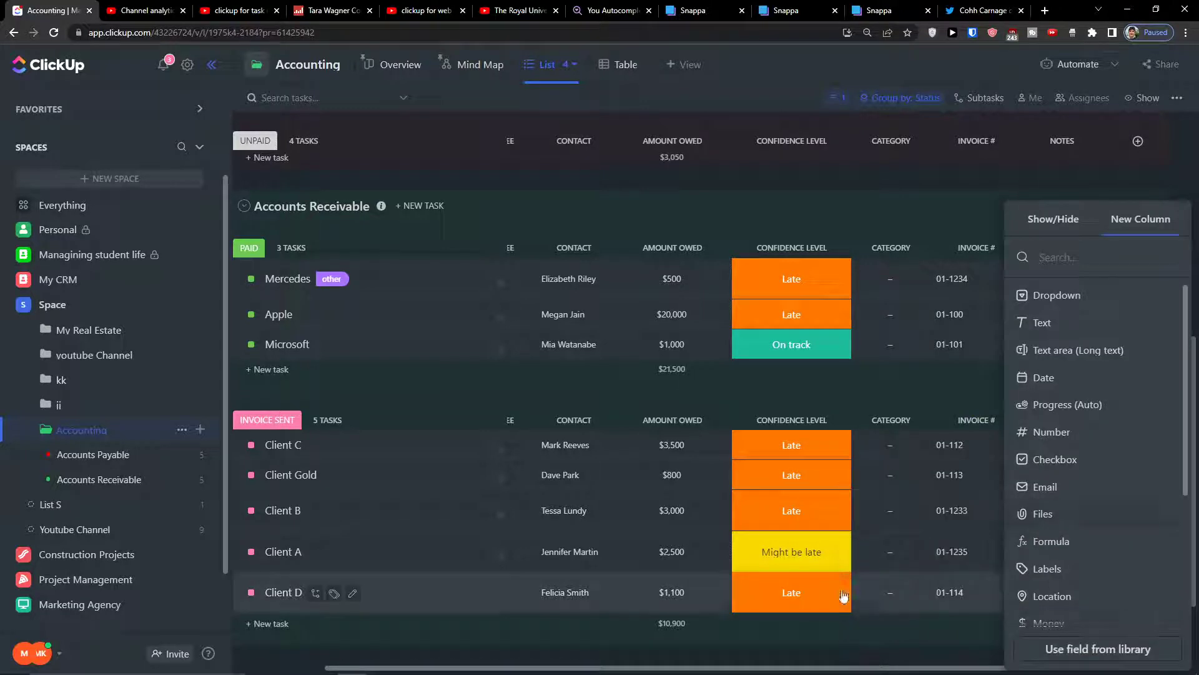
left_click(809, 635)
left_click_drag(761, 666, 611, 666)
scroll(477, 538, "up", 7)
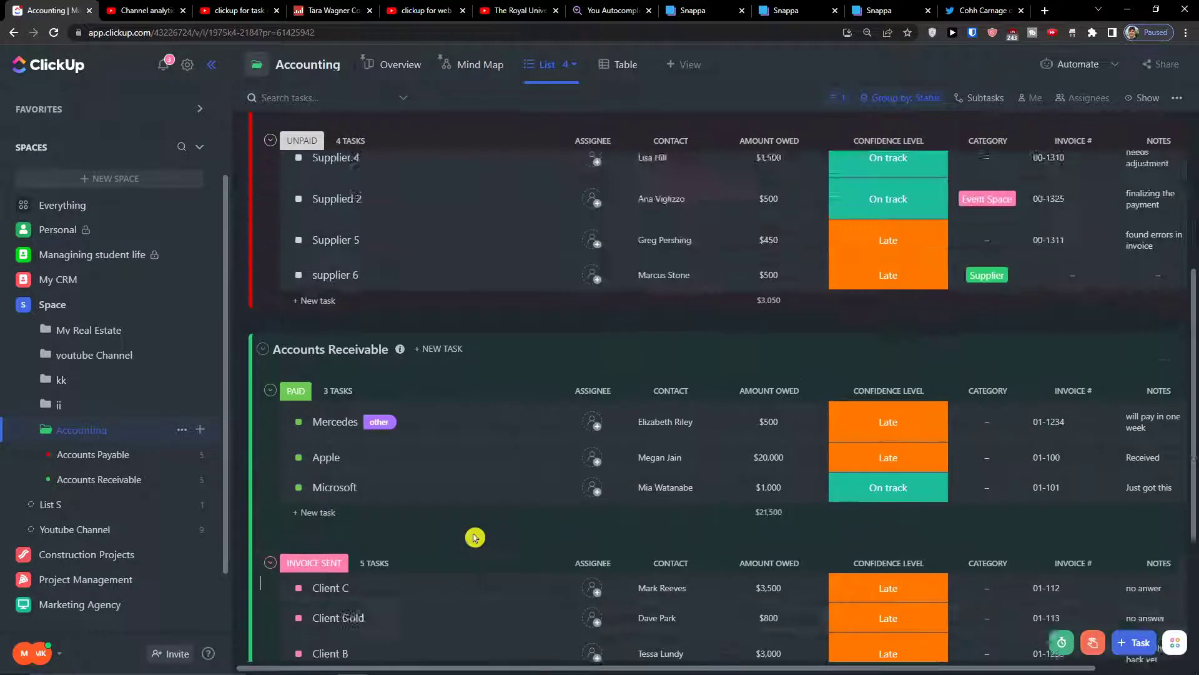
Switch to the folder's Overview board and examine the task cards grouped by confidence level
left_click(407, 75)
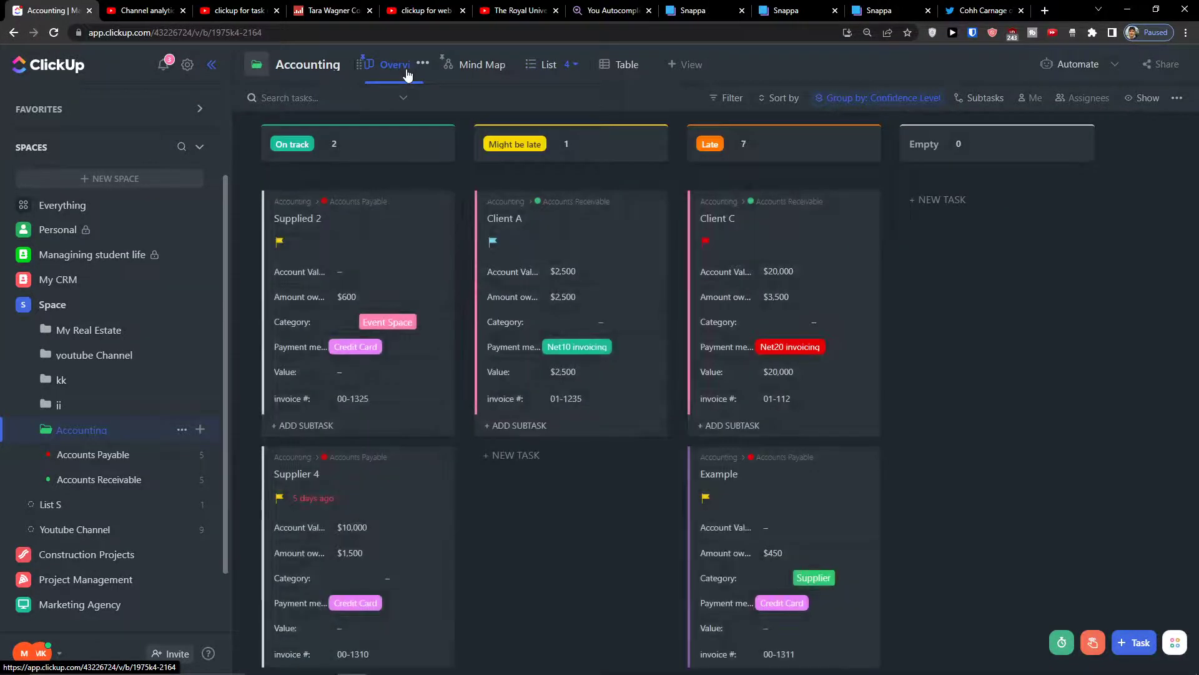
scroll(402, 265, "down", 2)
scroll(425, 261, "up", 2)
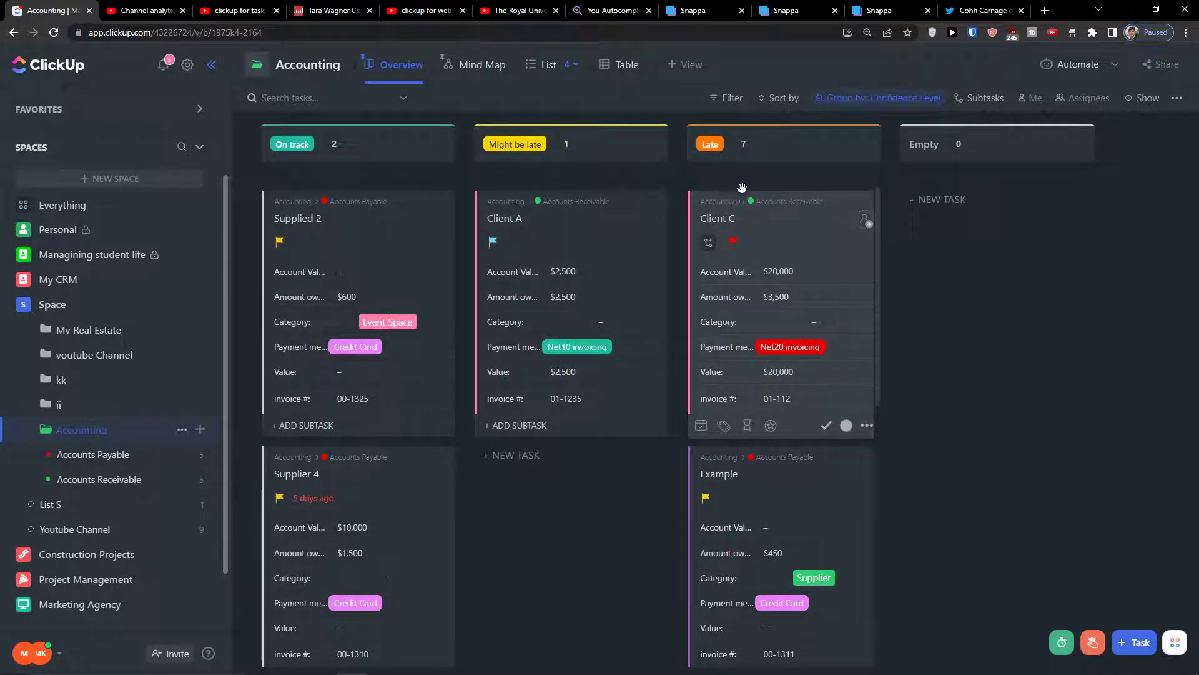
scroll(762, 375, "down", 5)
scroll(762, 378, "down", 4)
scroll(754, 368, "down", 3)
scroll(754, 374, "up", 5)
scroll(753, 375, "up", 5)
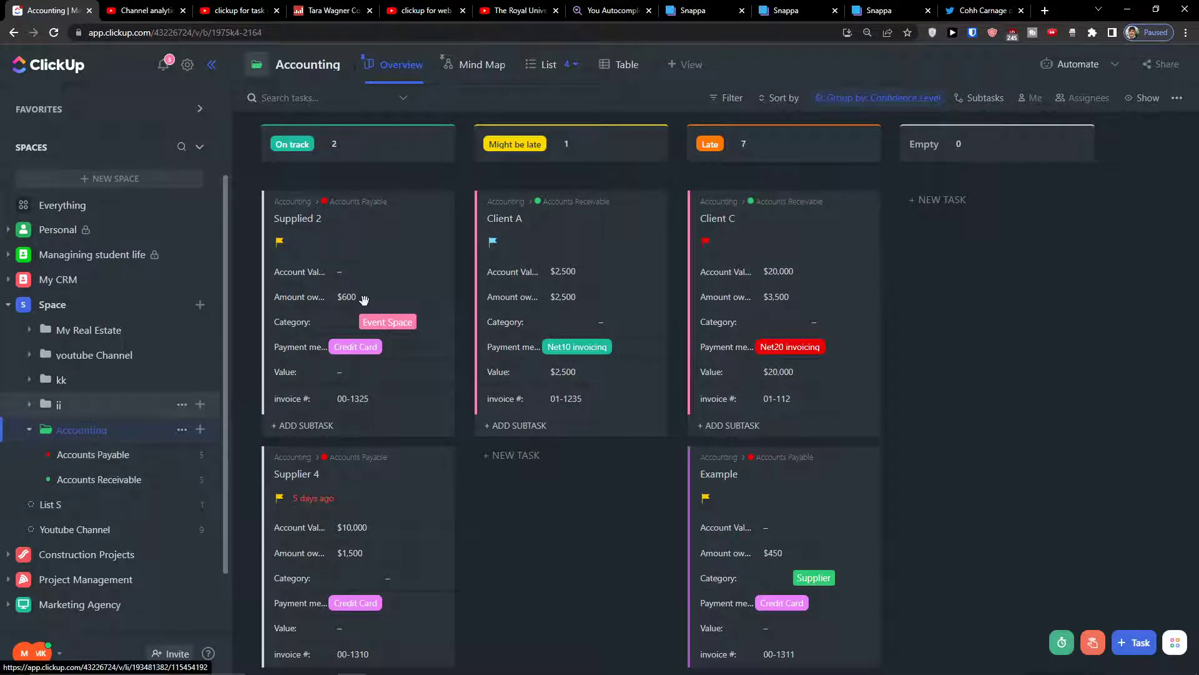
Look over the Accounting folder's Mind Map and Table views
left_click(484, 79)
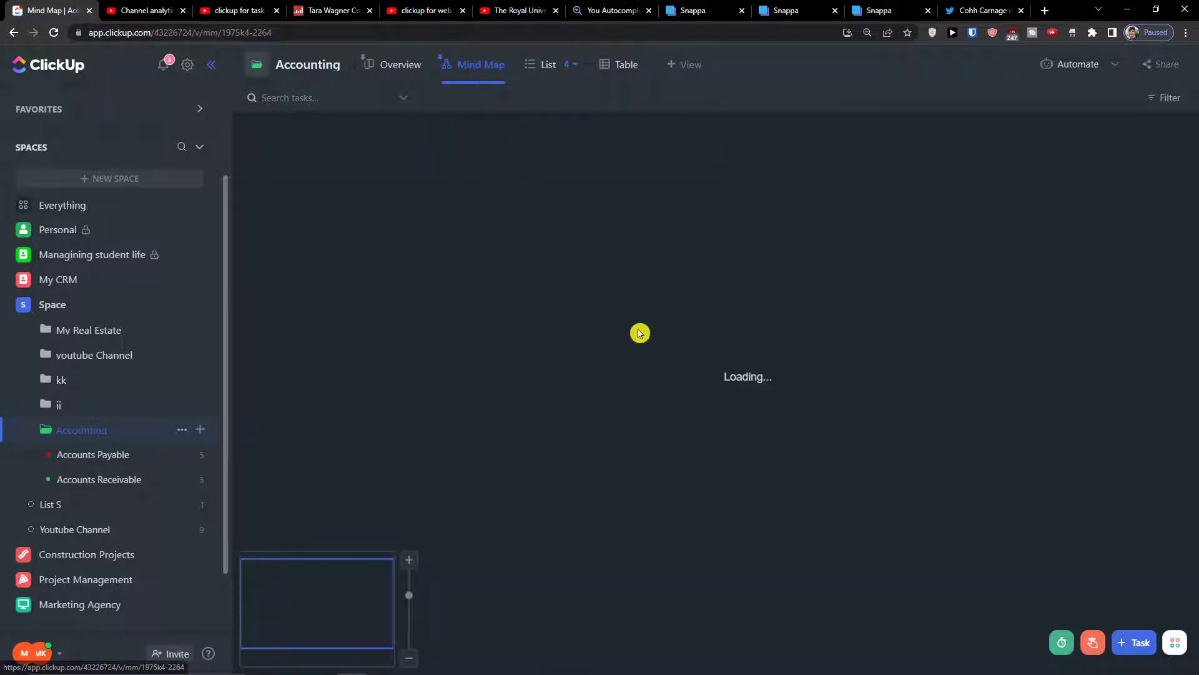
left_click_drag(830, 464, 618, 458)
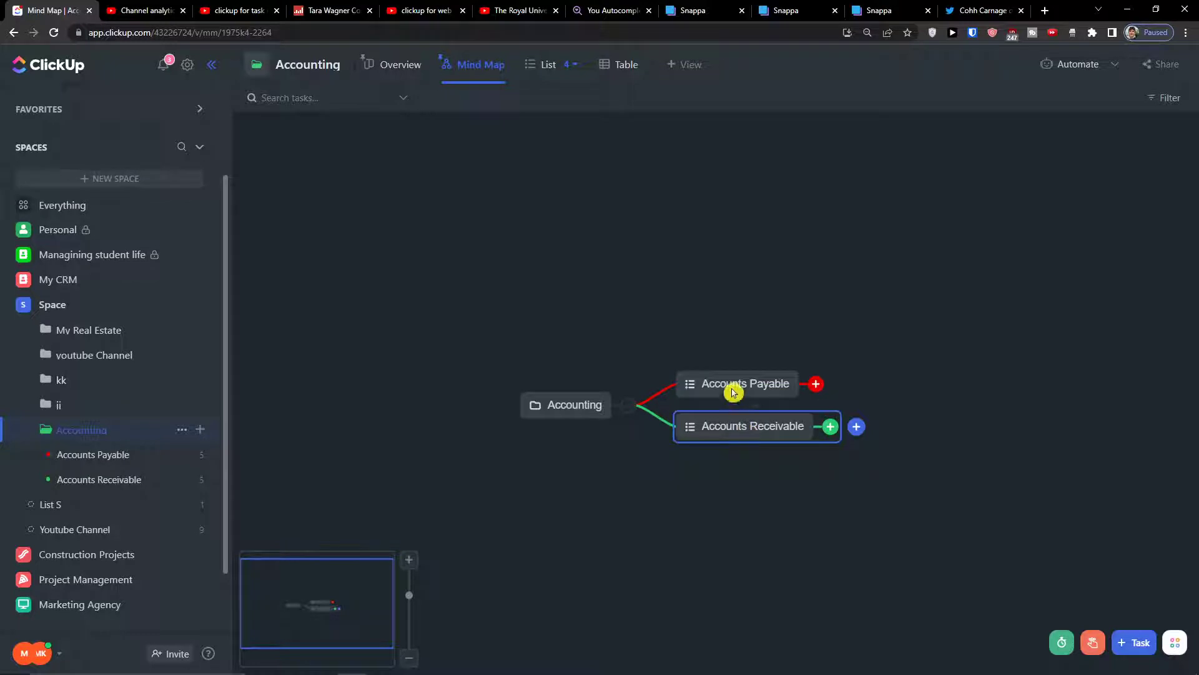
left_click(622, 68)
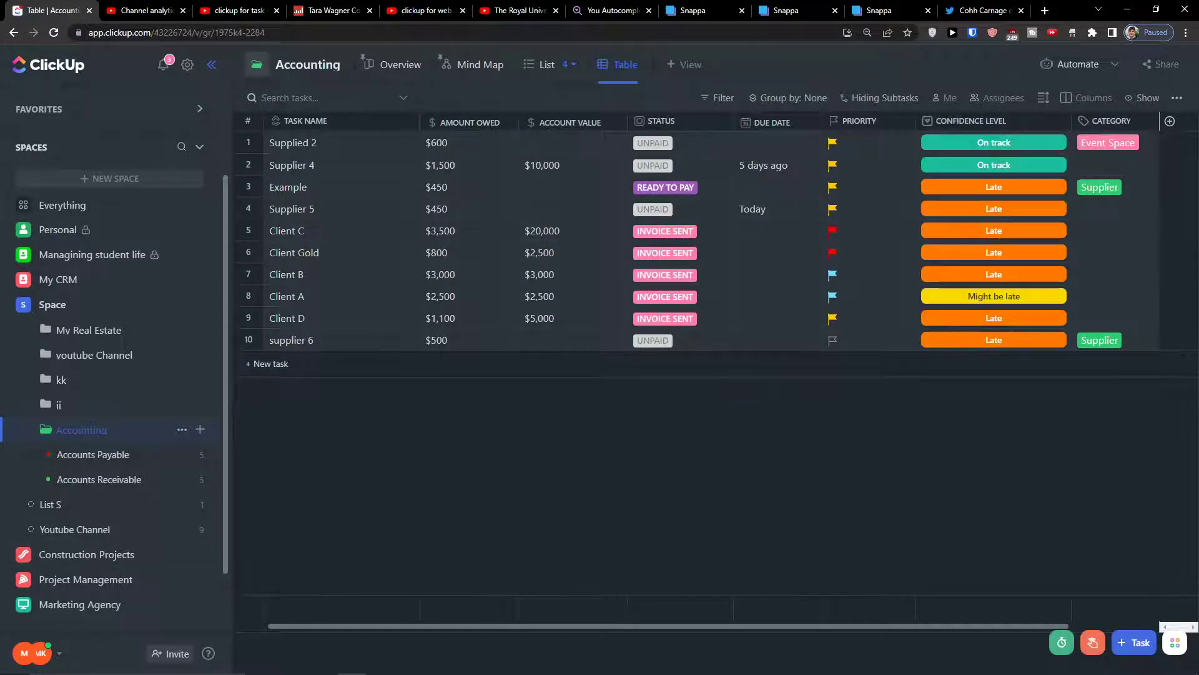
Open the Accounts Payable list, look at its Board view and return to its List view
left_click(97, 456)
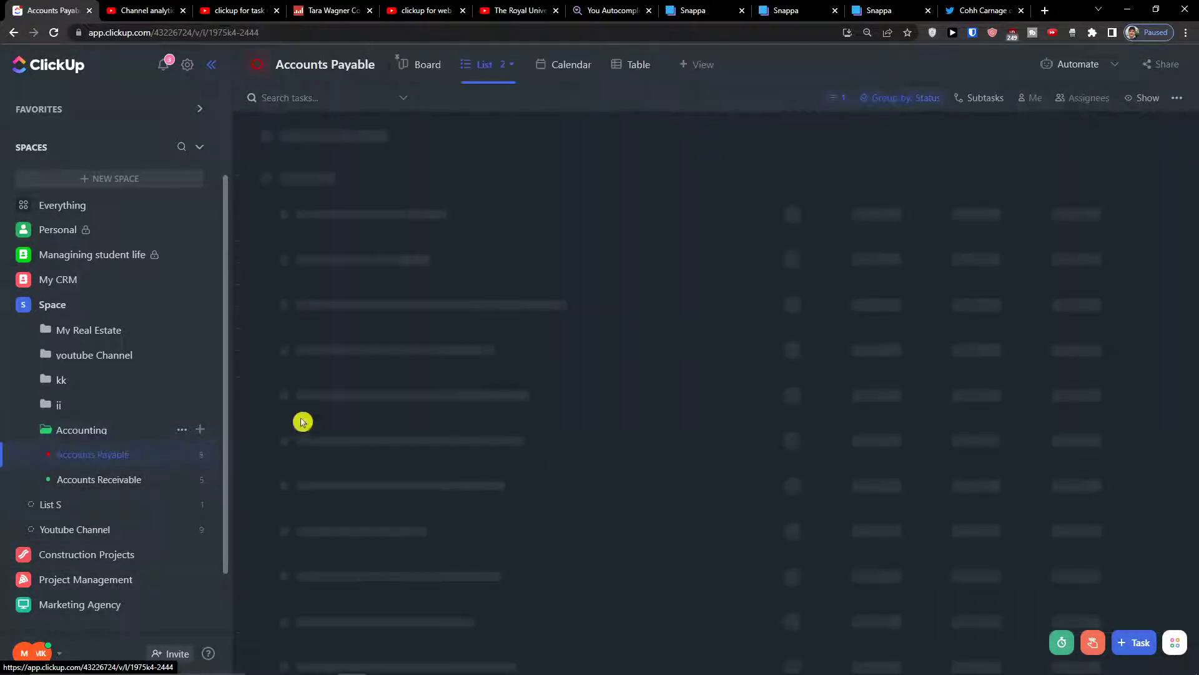
left_click(427, 65)
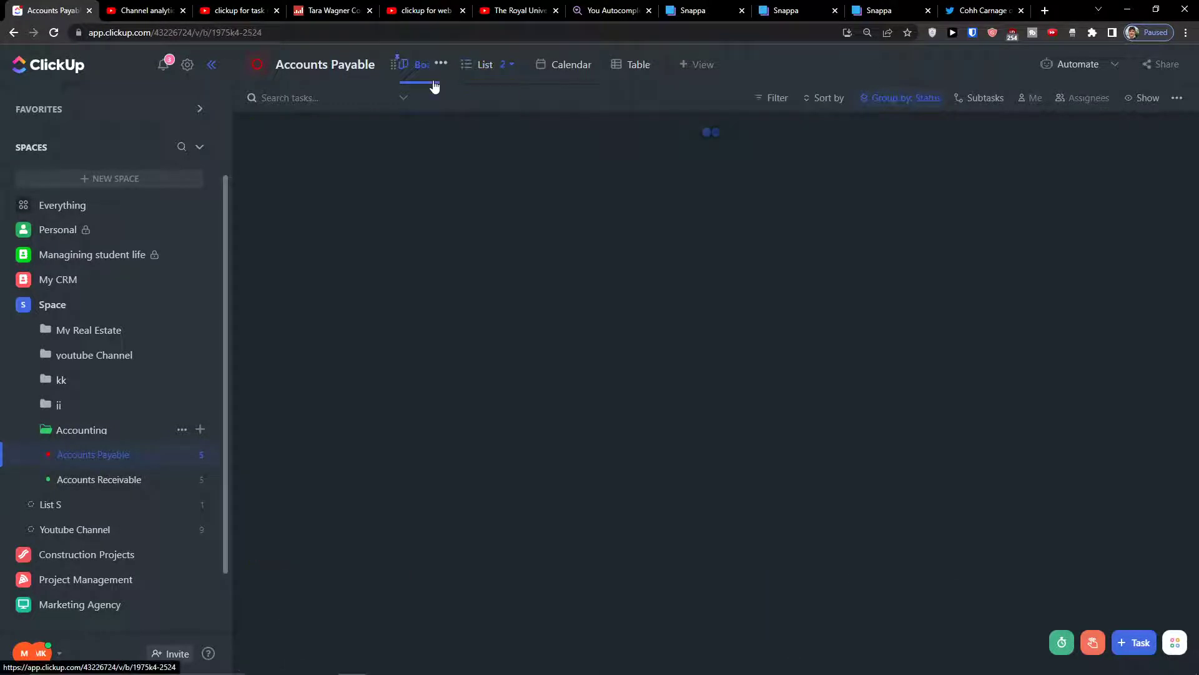
left_click(496, 73)
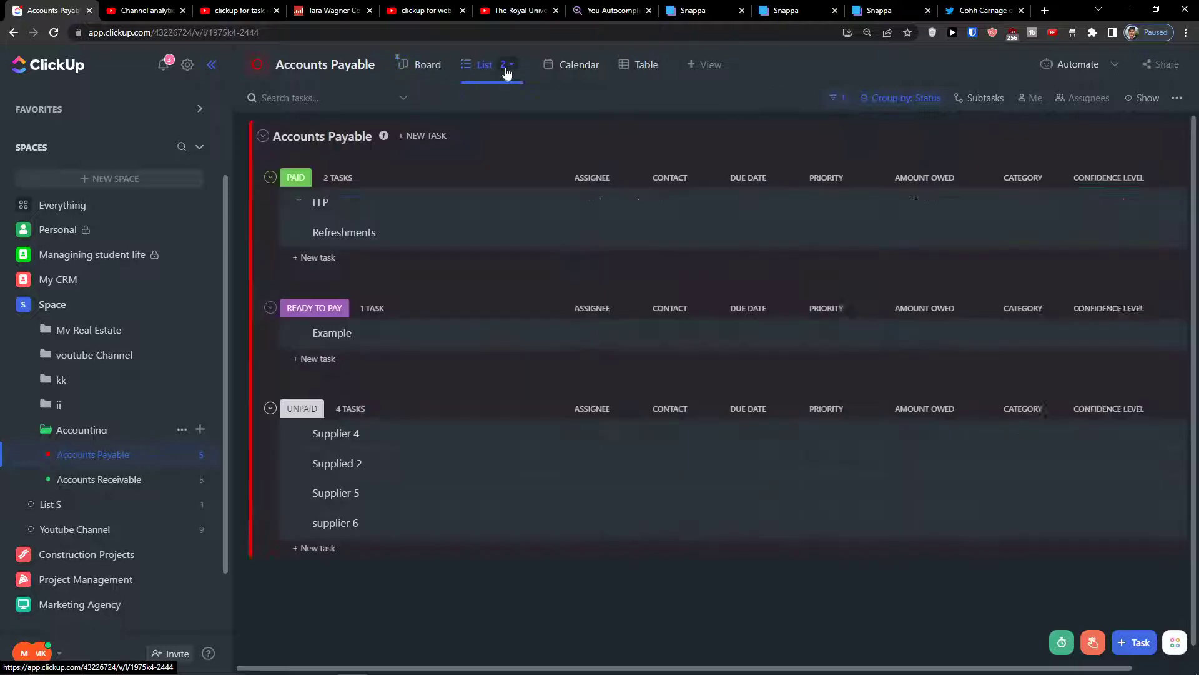
Check which list views Accounts Payable offers and look across the columns of its paid, ready-to-pay and unpaid tasks
left_click(508, 70)
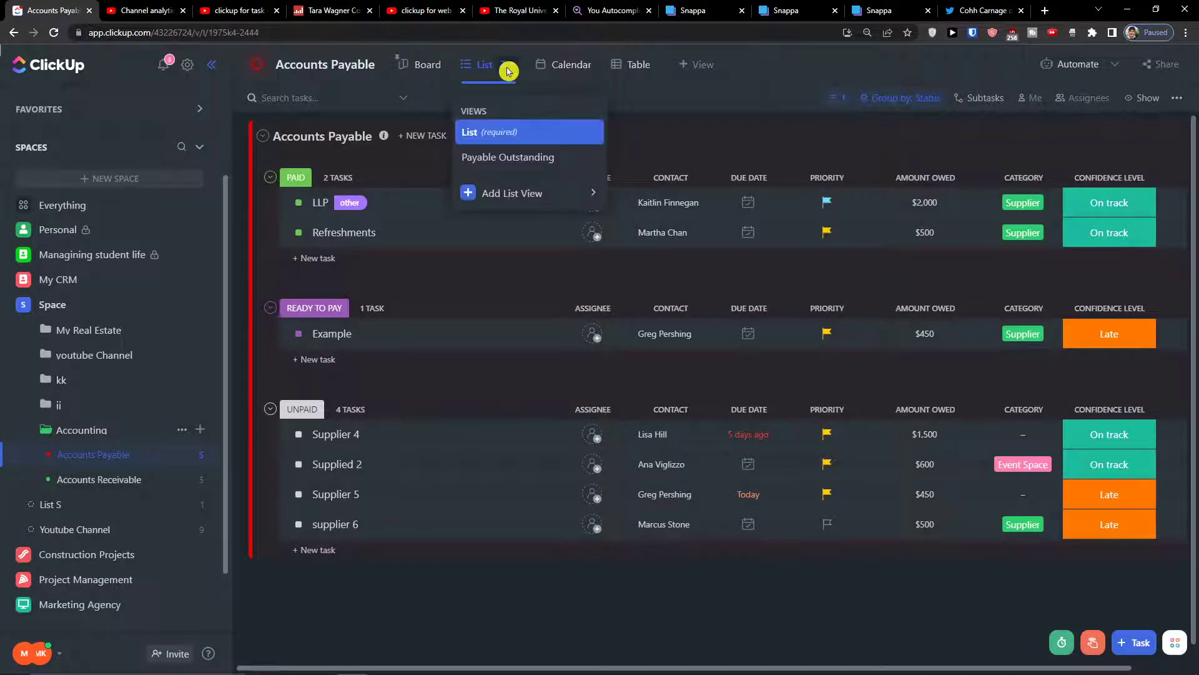
left_click(509, 71)
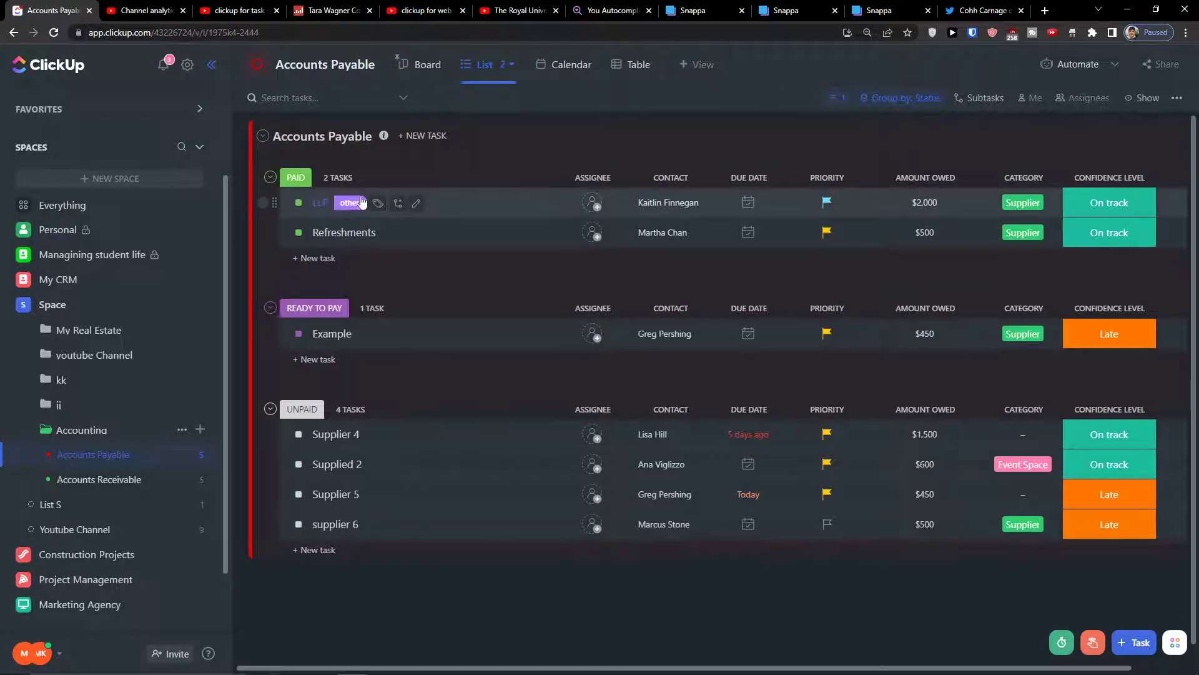
left_click(525, 571)
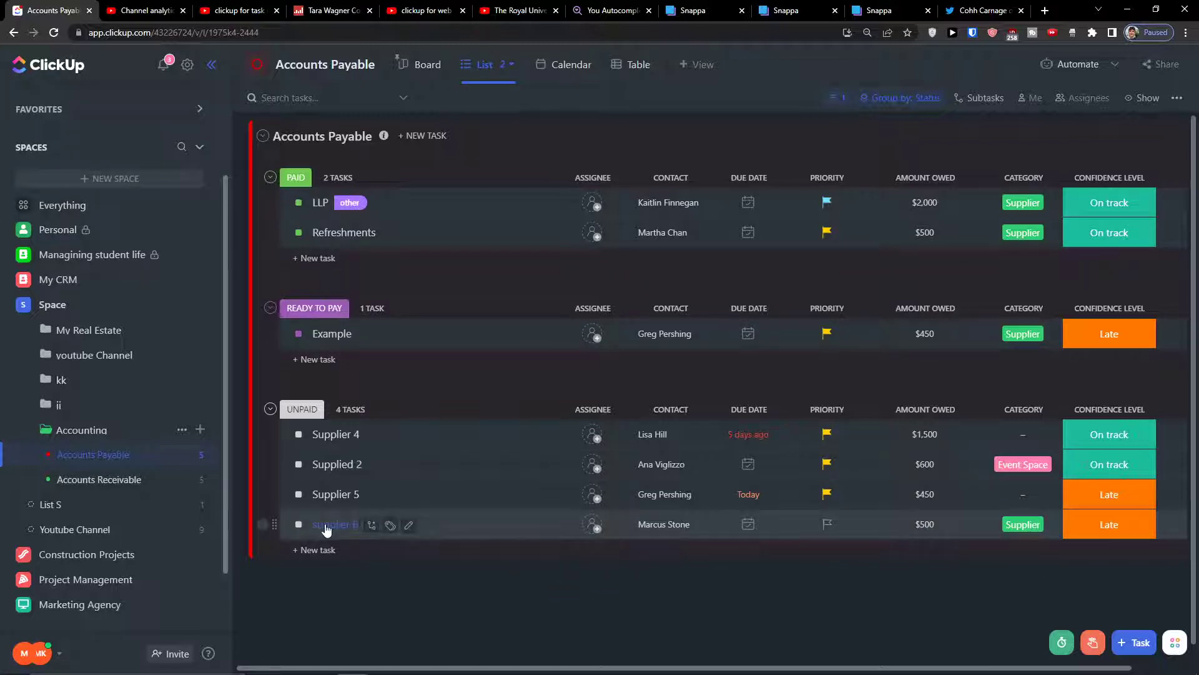
left_click(496, 411)
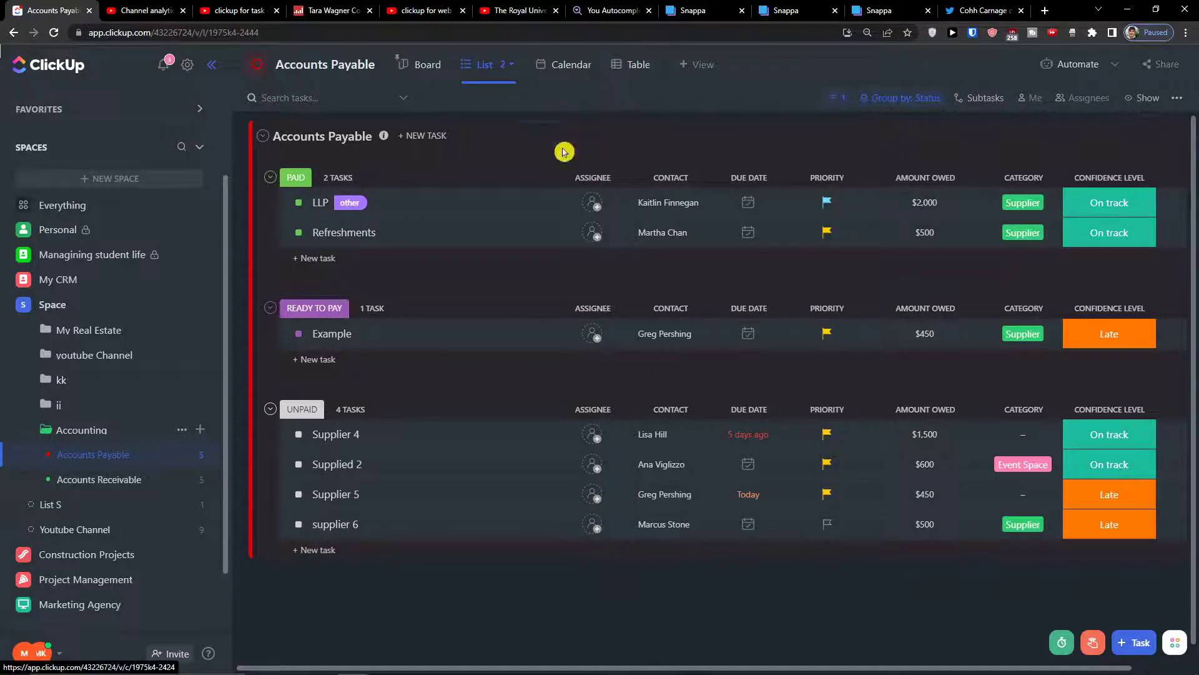
scroll(989, 583, "right", 2)
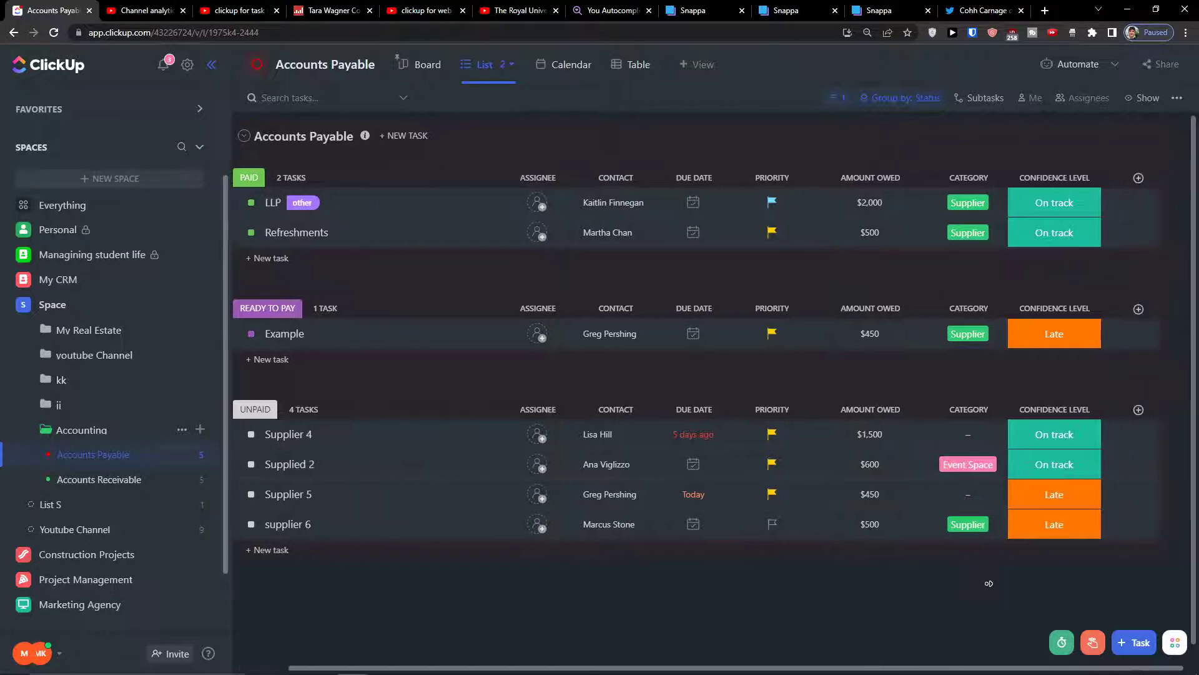
Look over the Accounts Payable list's Payable Outstanding, Calendar and Table views
scroll(758, 568, "left", 2)
left_click(480, 64)
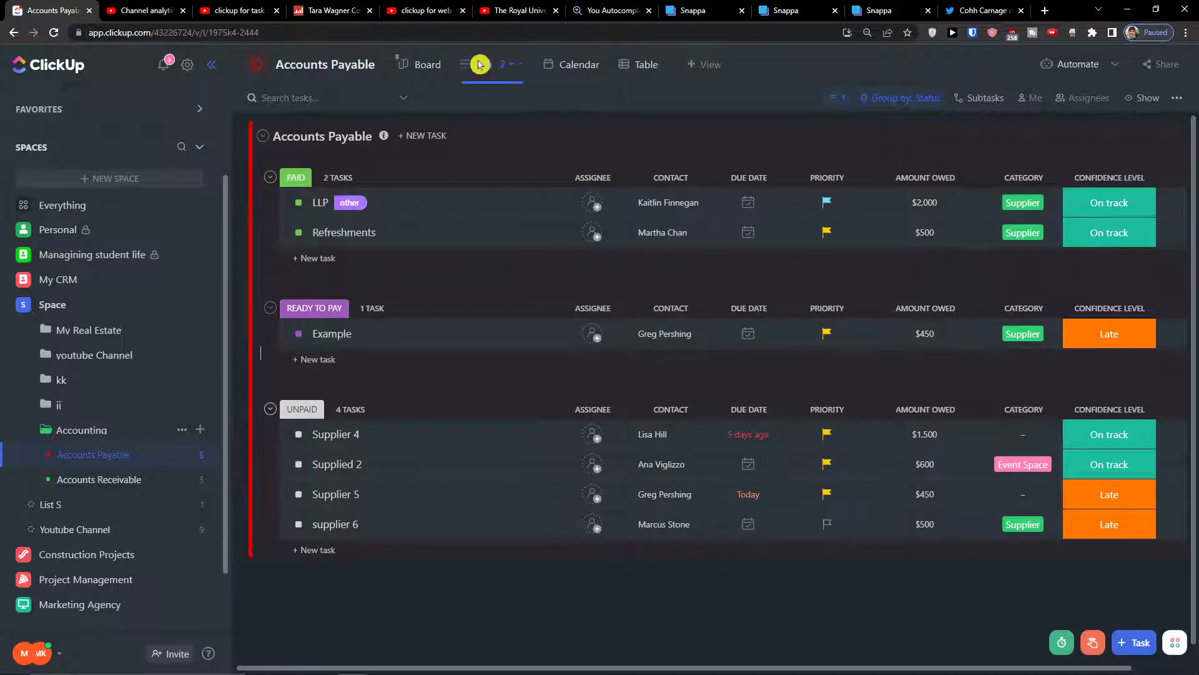
left_click(508, 157)
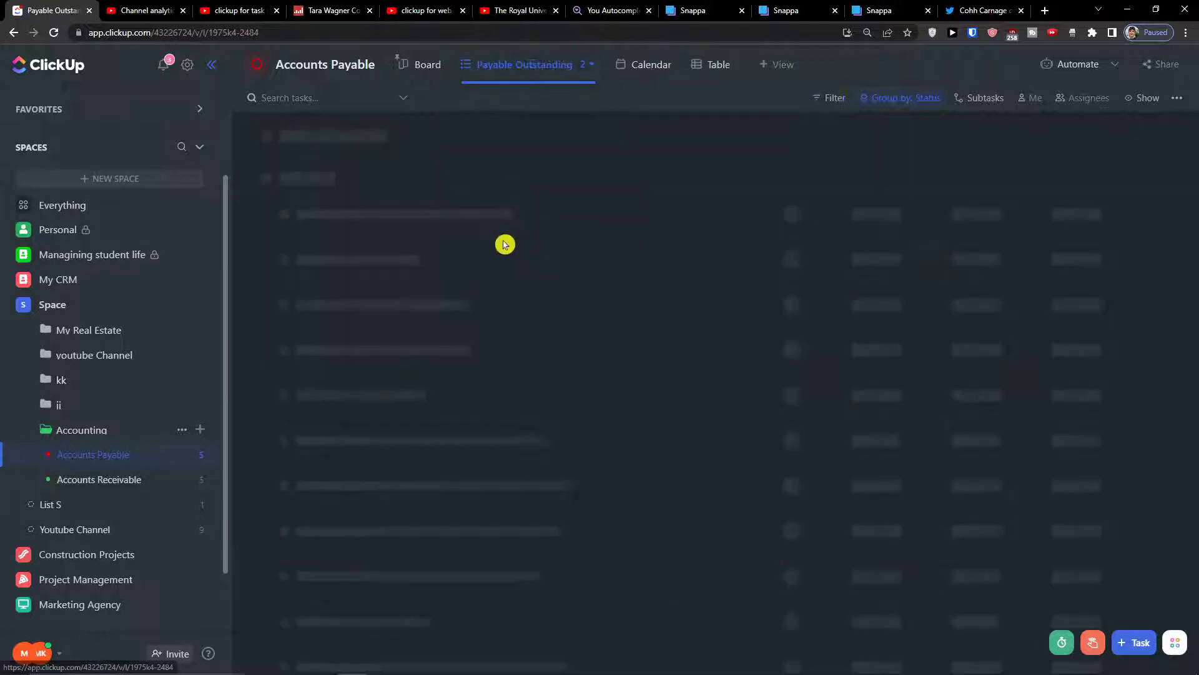
left_click(556, 70)
left_click(640, 73)
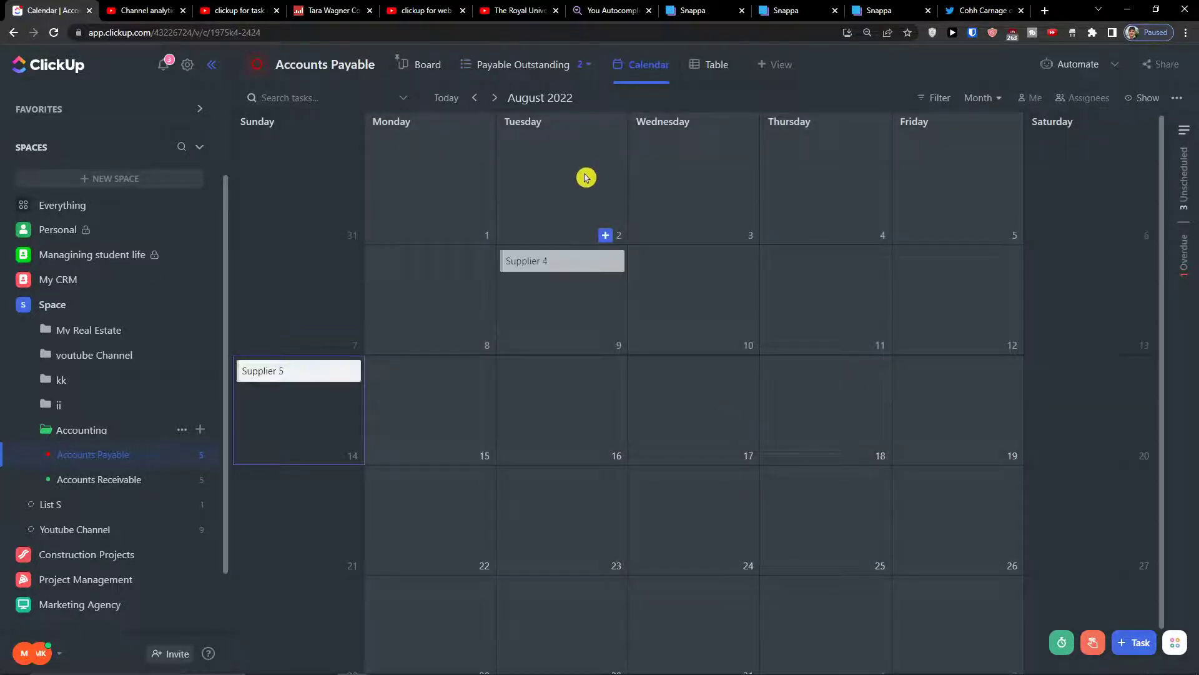
left_click(716, 65)
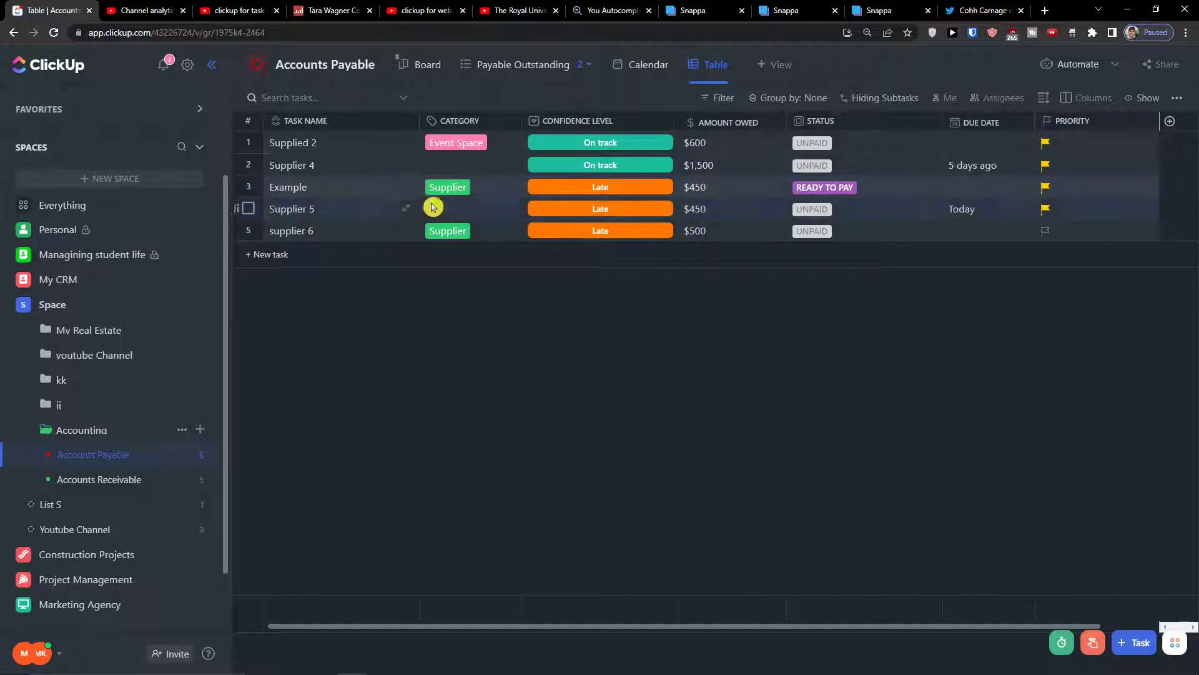
Open the Accounts Receivable list and look across all columns of its client invoice tasks
left_click(156, 478)
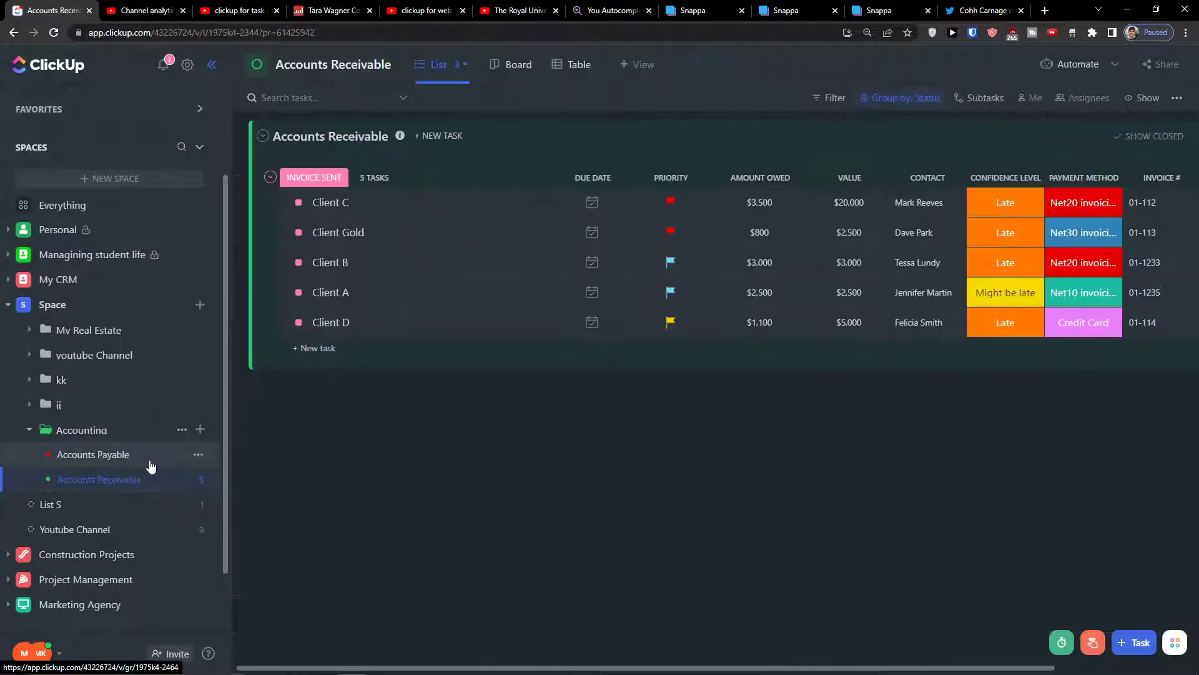
scroll(602, 426, "right", 3)
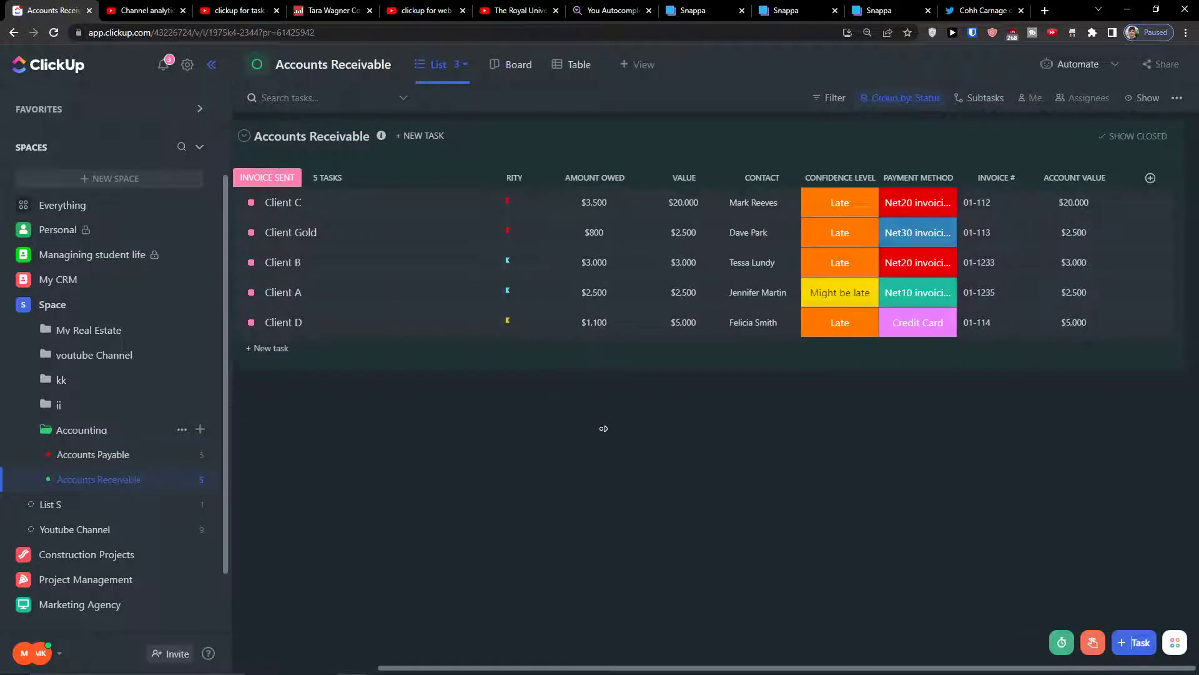
scroll(384, 421, "right", 4)
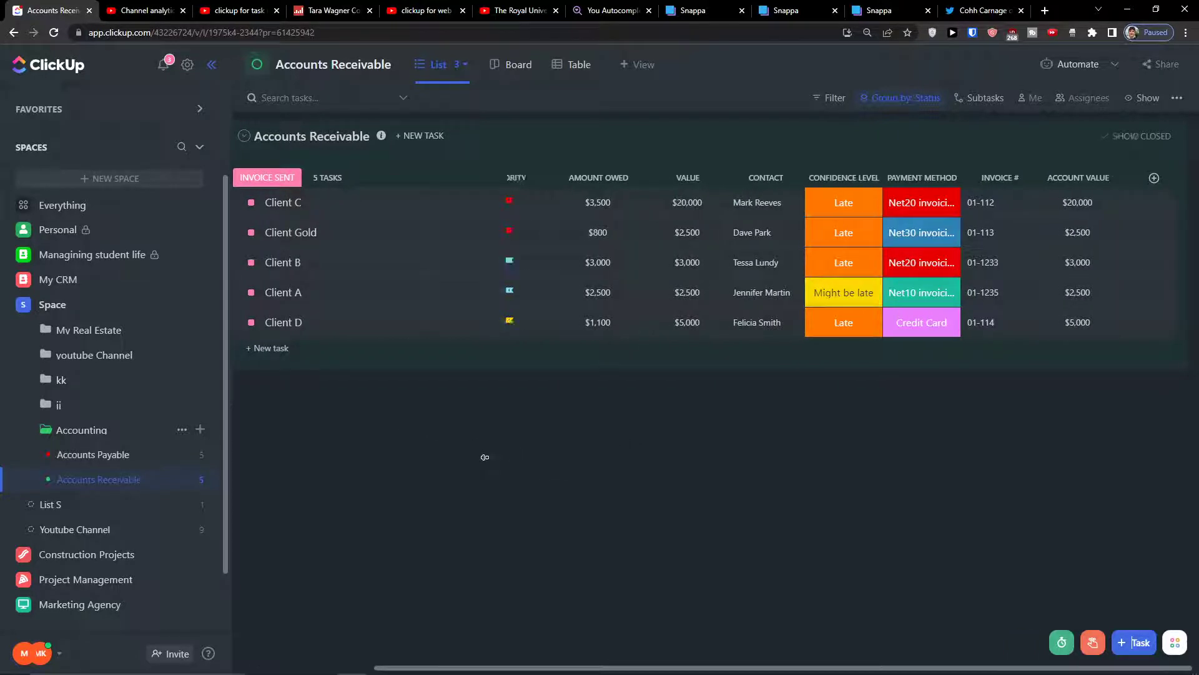
scroll(435, 462, "left", 6)
scroll(541, 478, "right", 5)
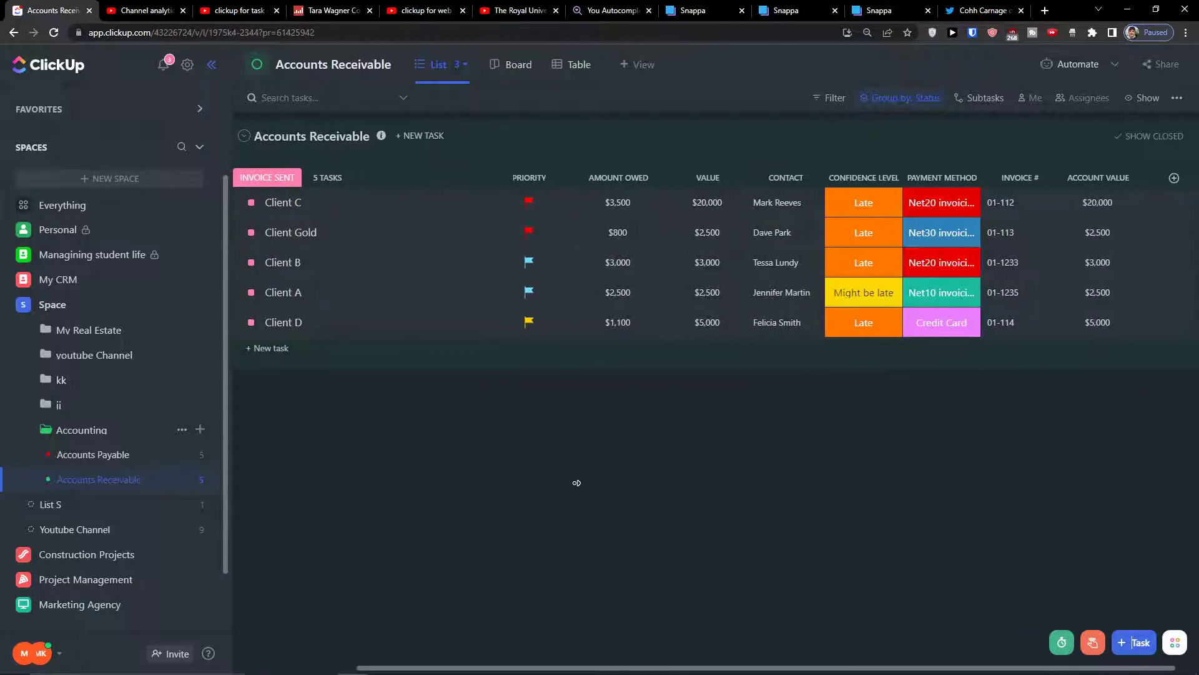
scroll(354, 481, "left", 5)
scroll(584, 497, "right", 6)
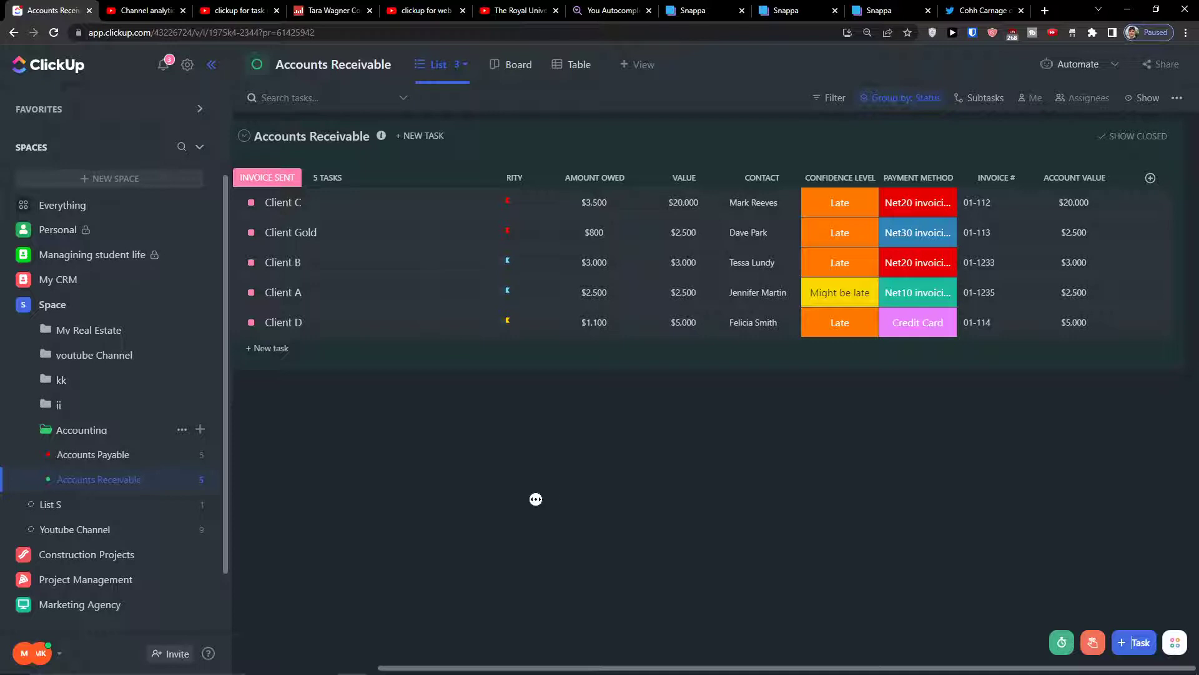
scroll(536, 500, "left", 6)
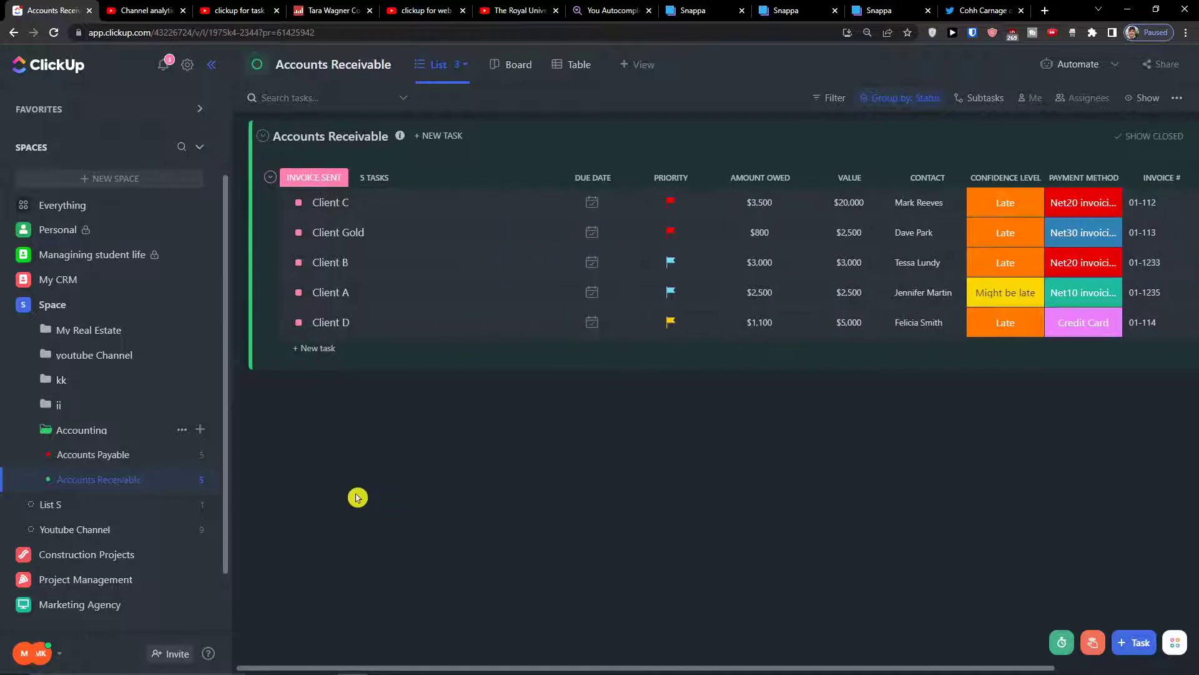
Examine the Aging list view of Accounts Receivable and switch to its Predicted Revenue view
left_click(445, 70)
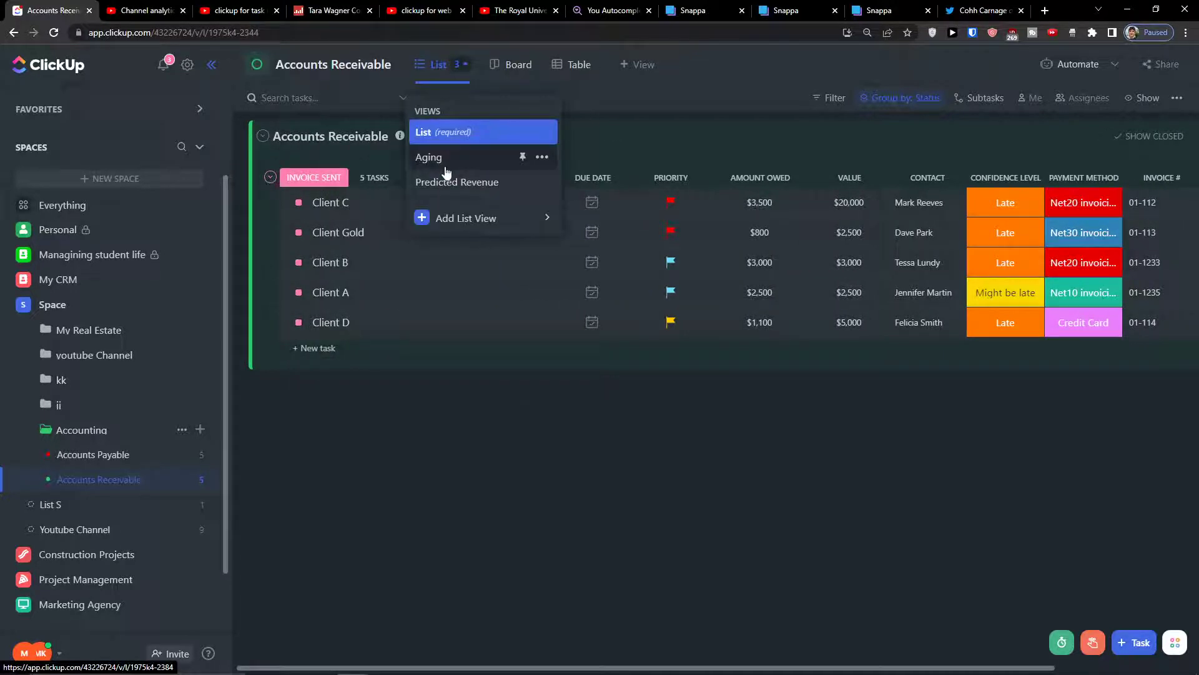
left_click(446, 164)
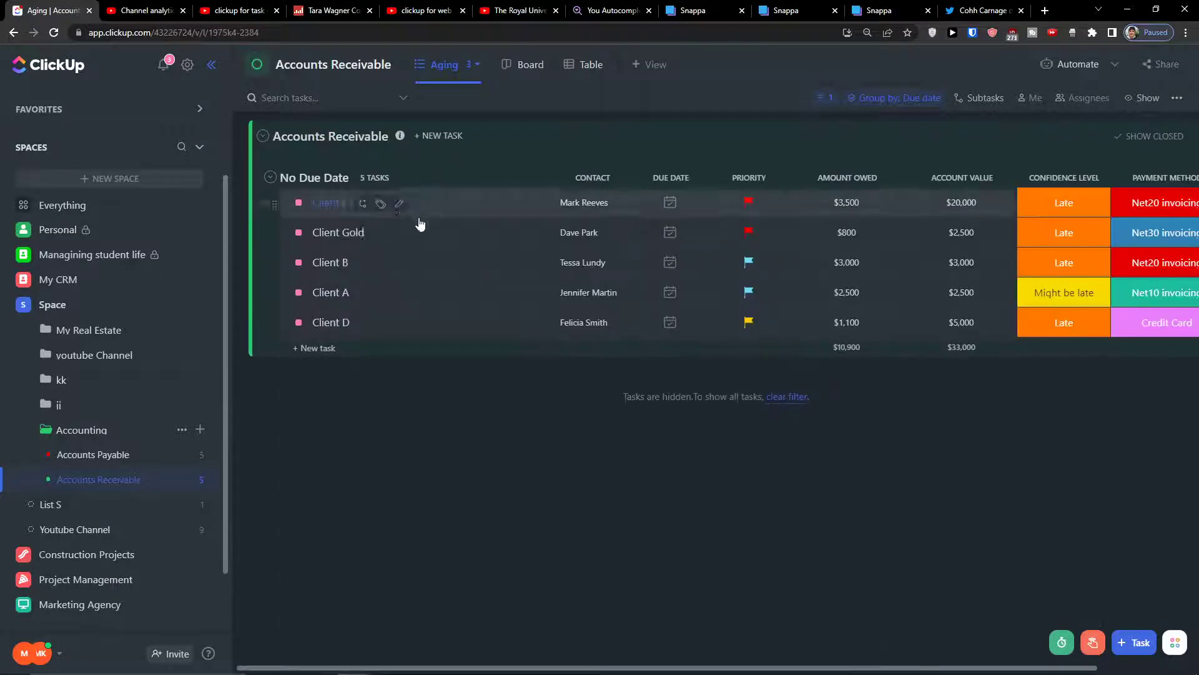
scroll(470, 416, "right", 4)
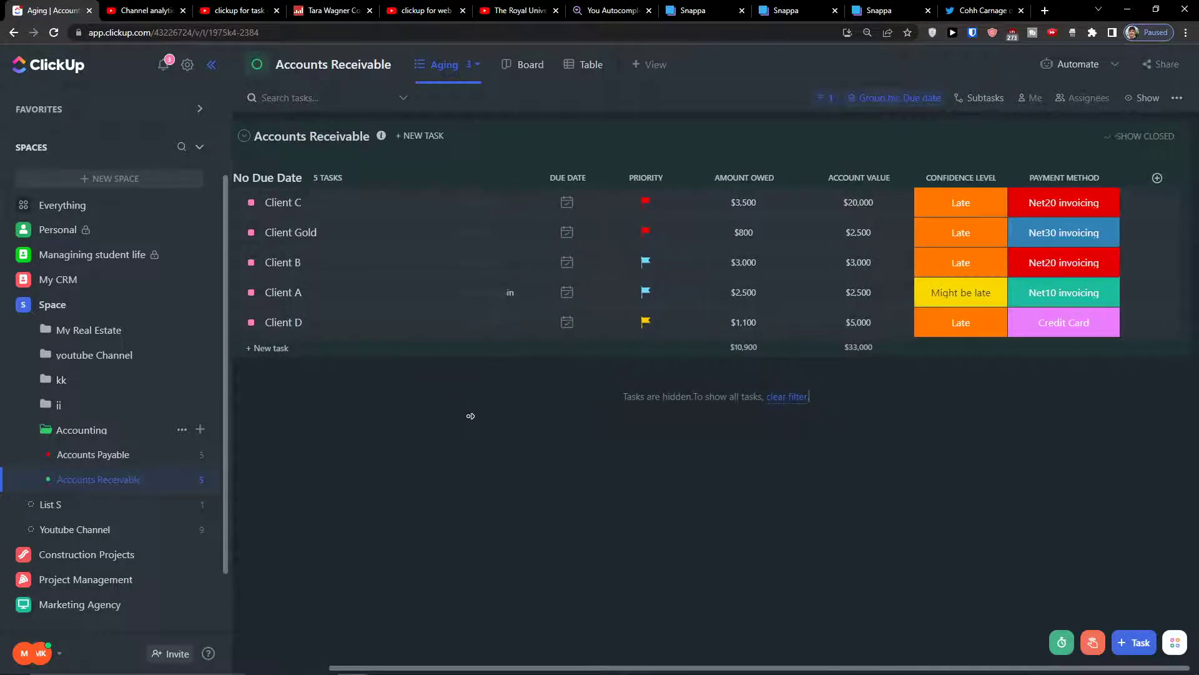
scroll(431, 411, "left", 4)
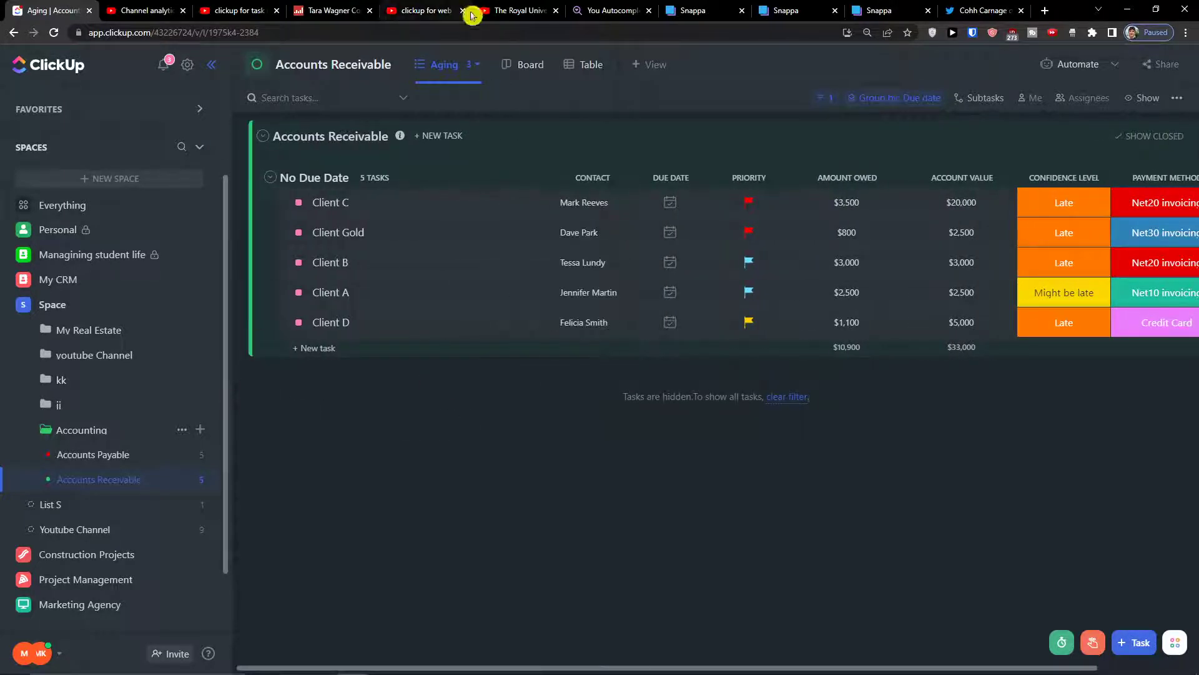
left_click(443, 69)
left_click(450, 182)
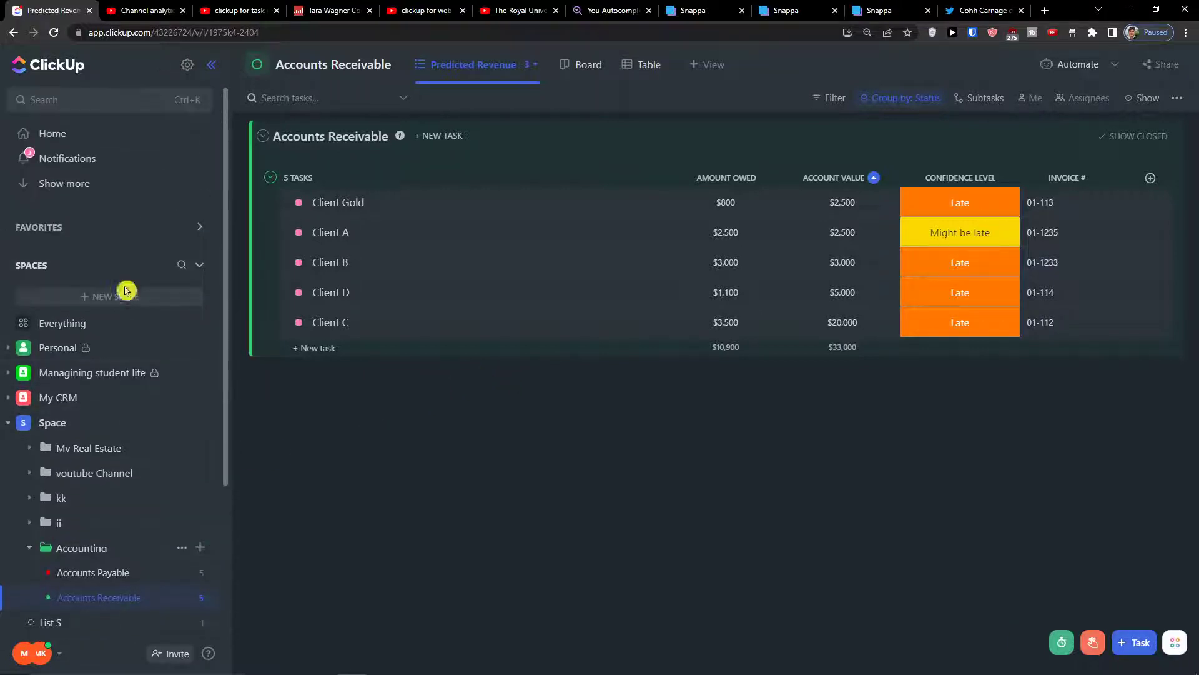
Filter the template library to the Finance & Accounting department and open the Bookkeeping Firm folder template
left_click(113, 295)
left_click(468, 267)
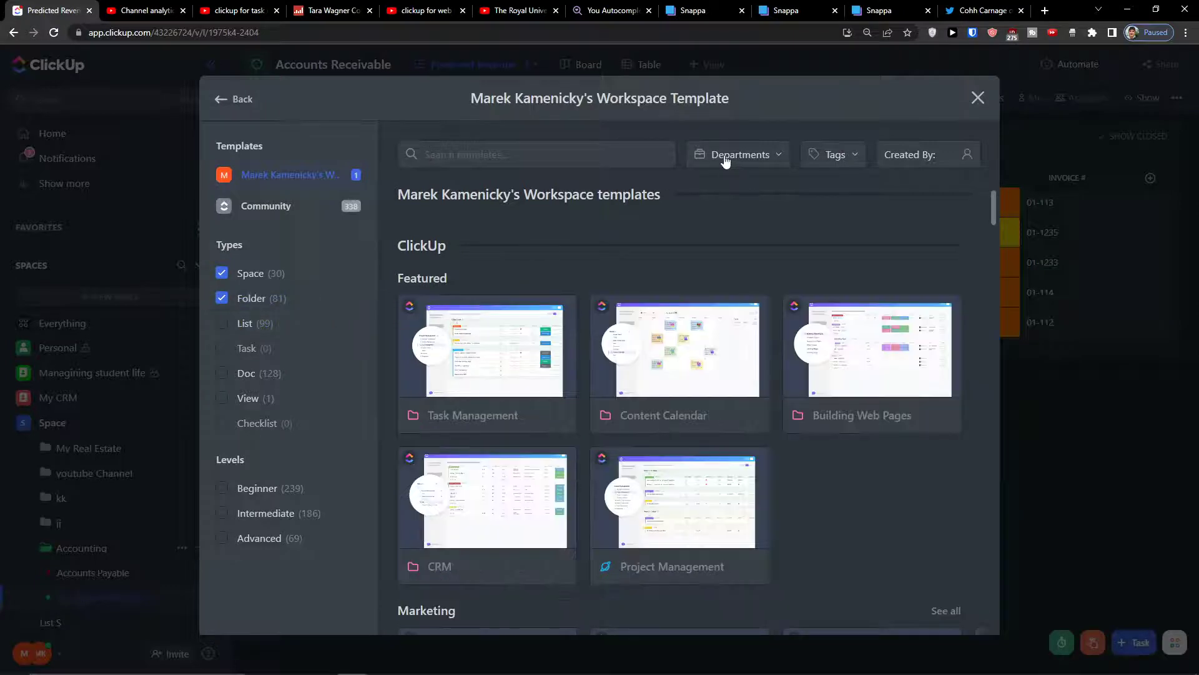
left_click(718, 154)
left_click(633, 248)
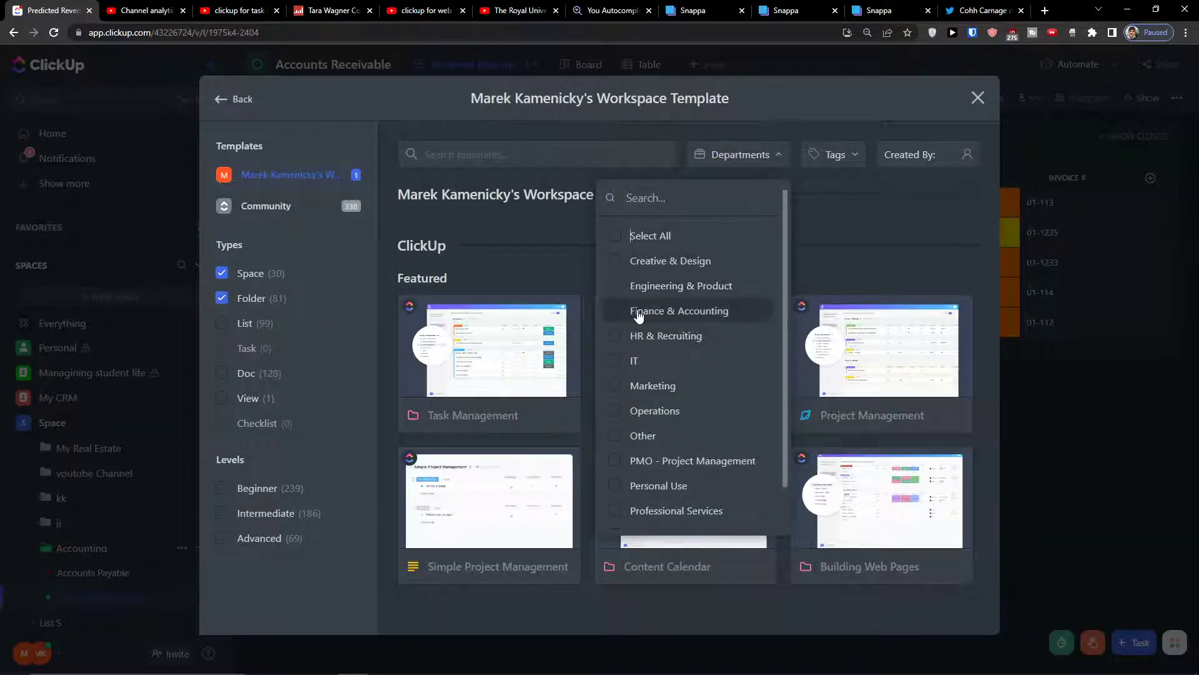
left_click(634, 311)
left_click(591, 264)
scroll(594, 262, "down", 5)
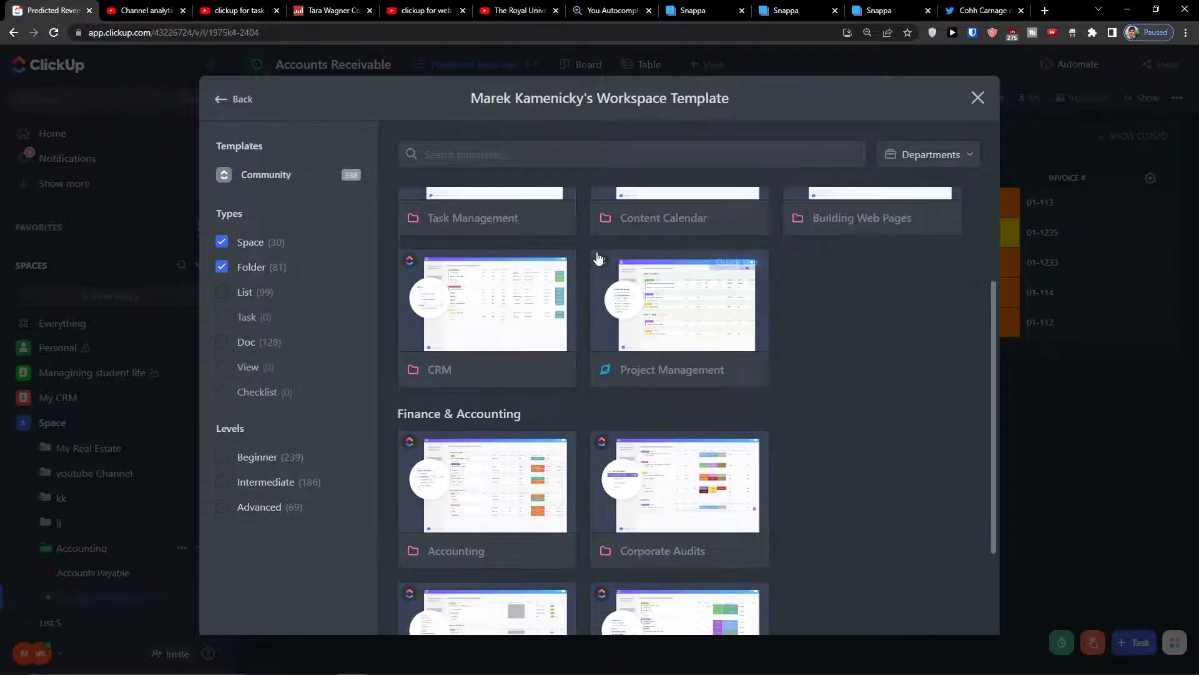
left_click(499, 522)
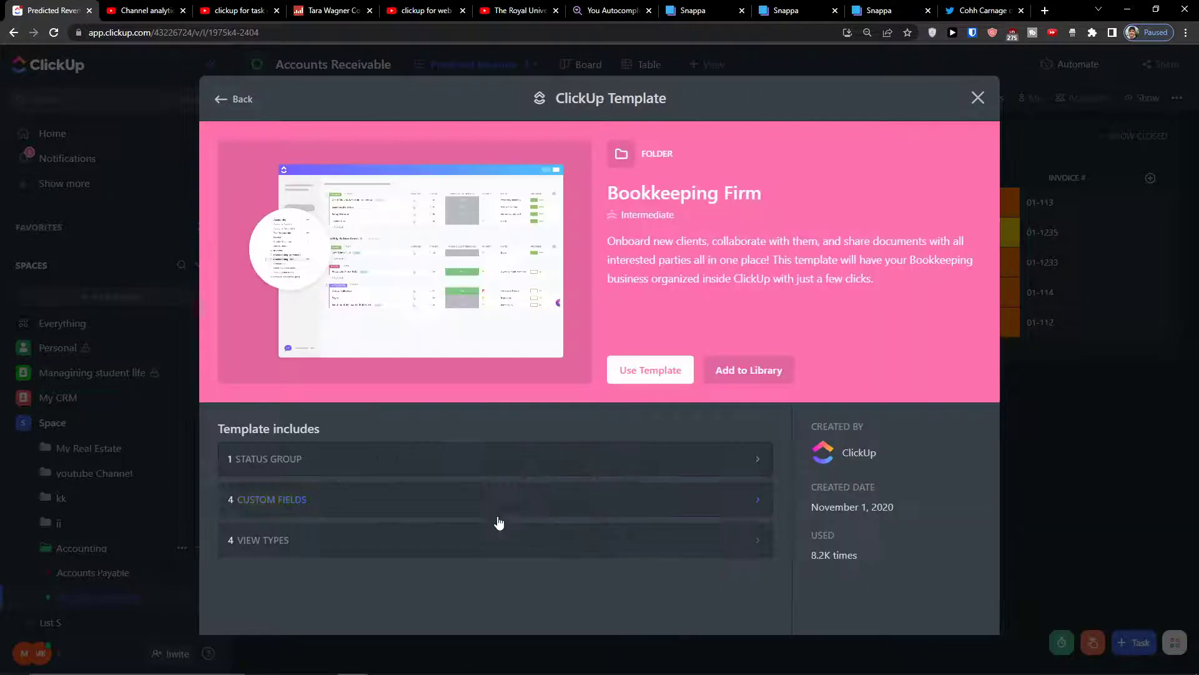
Create the Bookkeeping folder from the template in Space, importing everything with dates as is, and collapse the Accounting folder
left_click(643, 372)
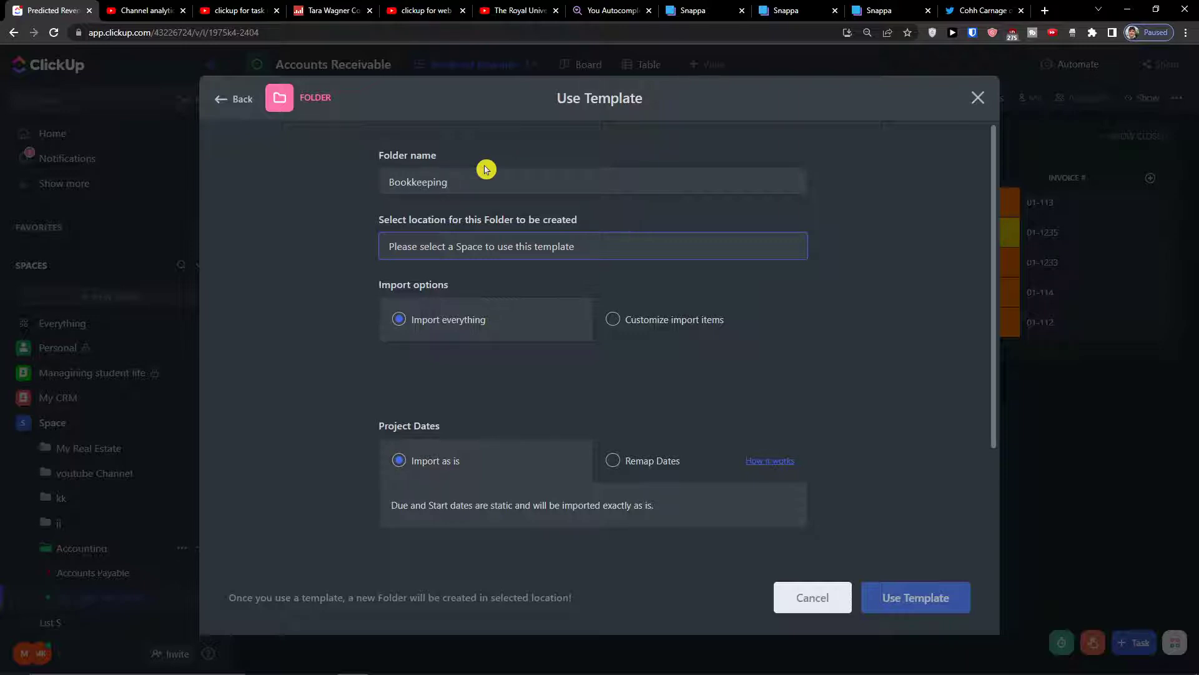
left_click(553, 250)
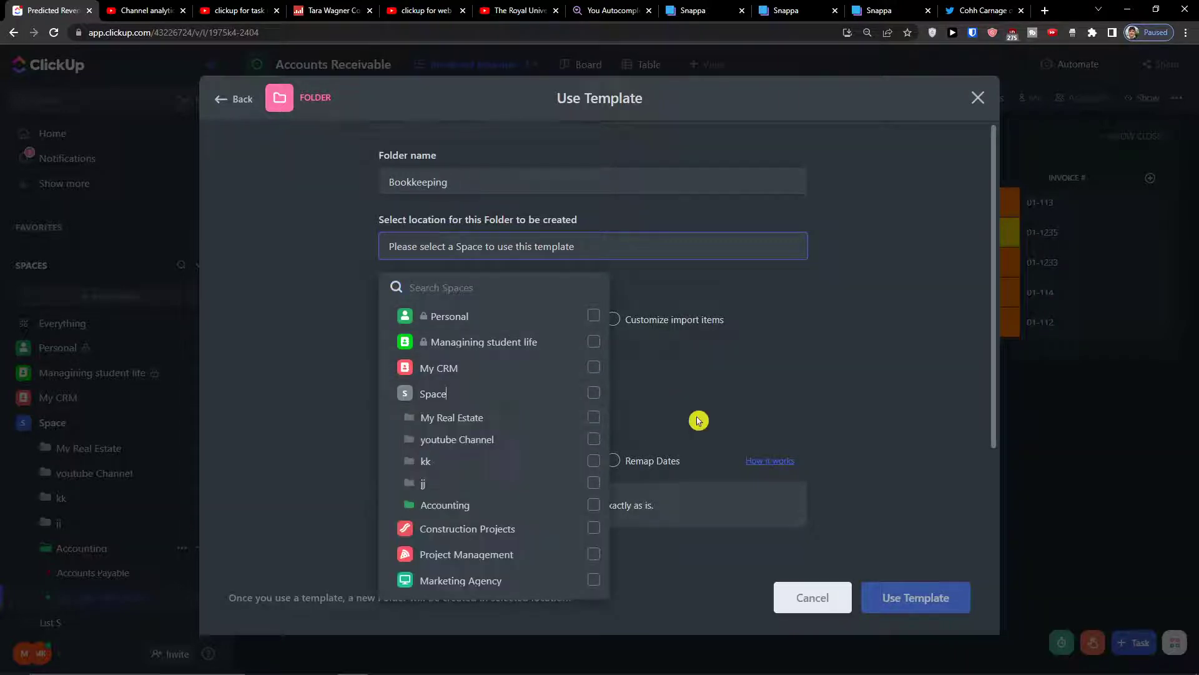
left_click(585, 399)
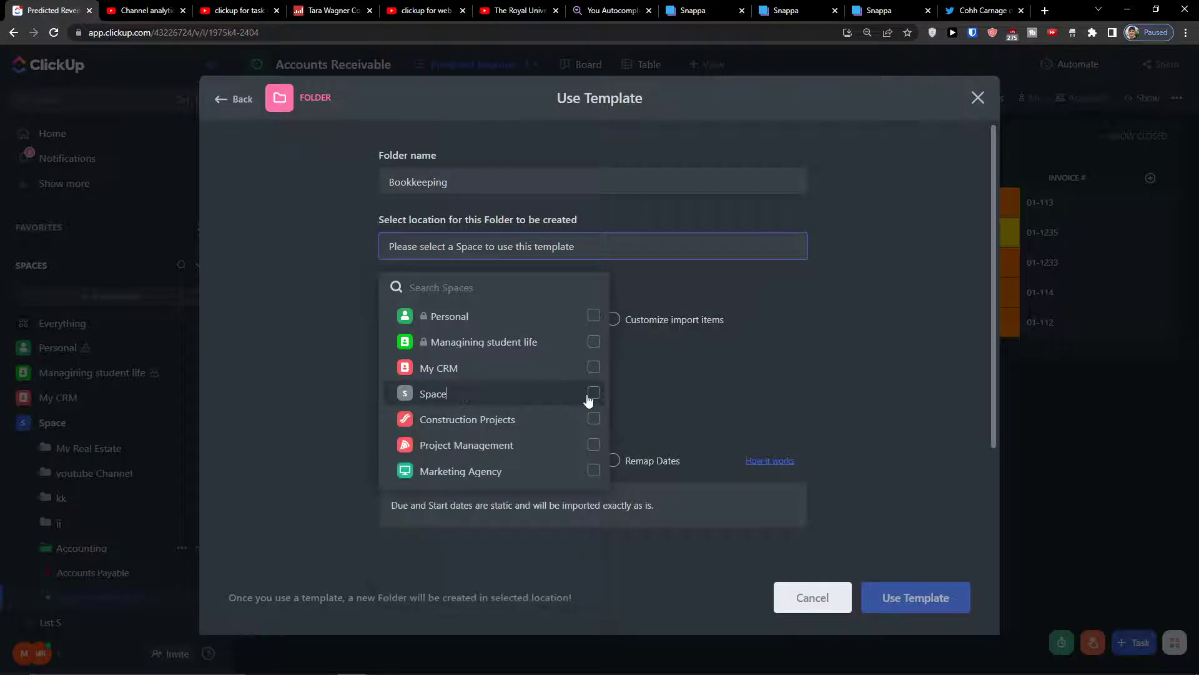
left_click(593, 394)
left_click(956, 580)
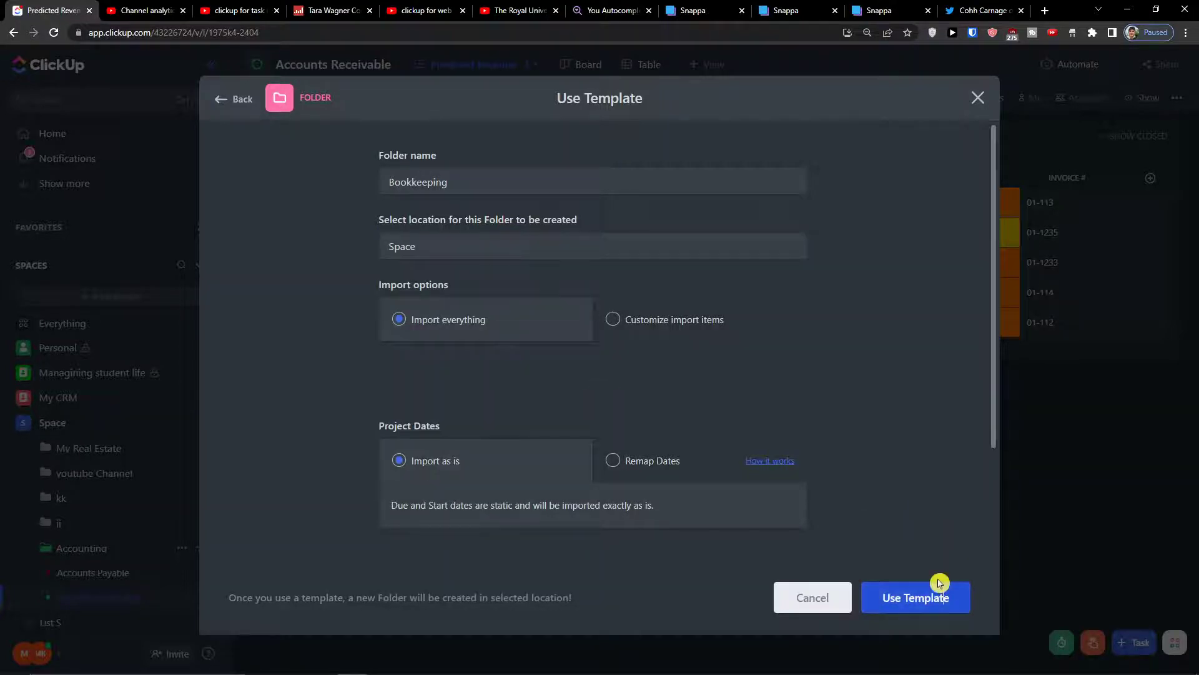
scroll(92, 496, "down", 2)
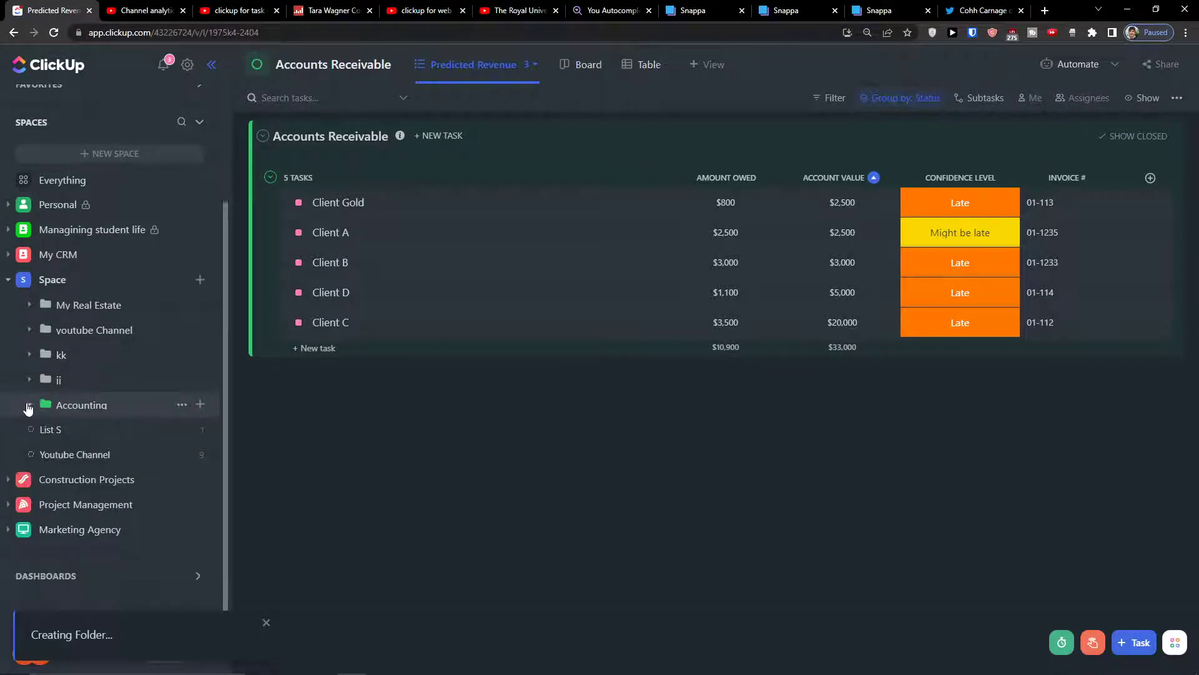
left_click(66, 408)
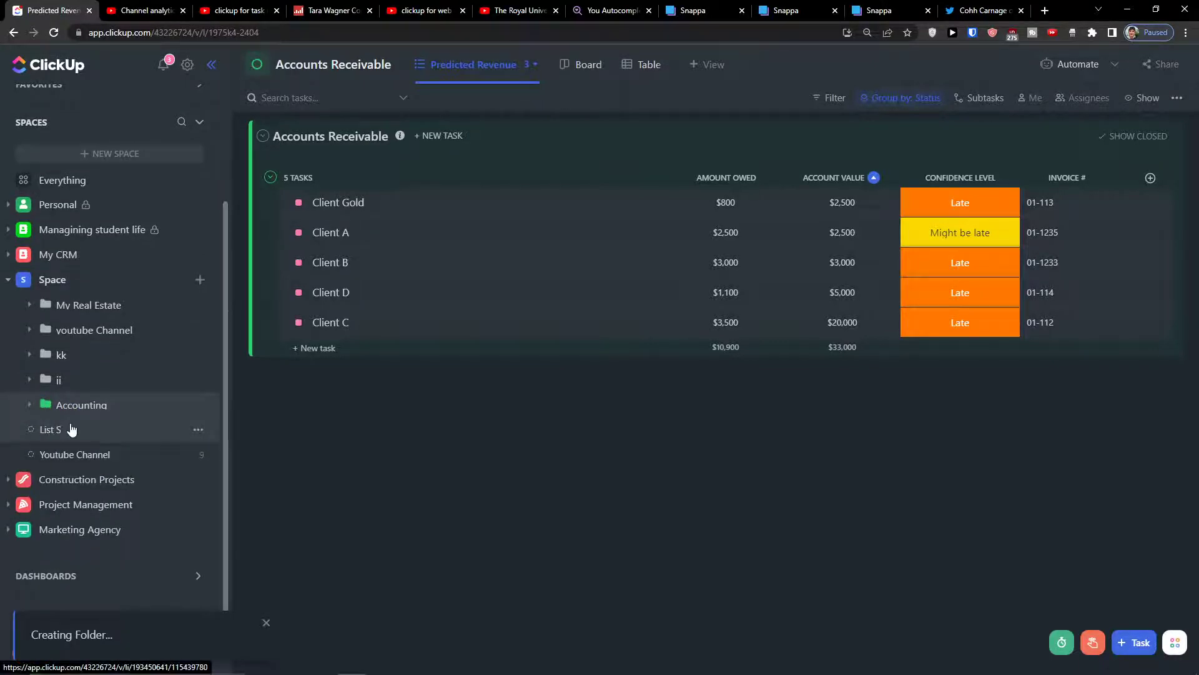
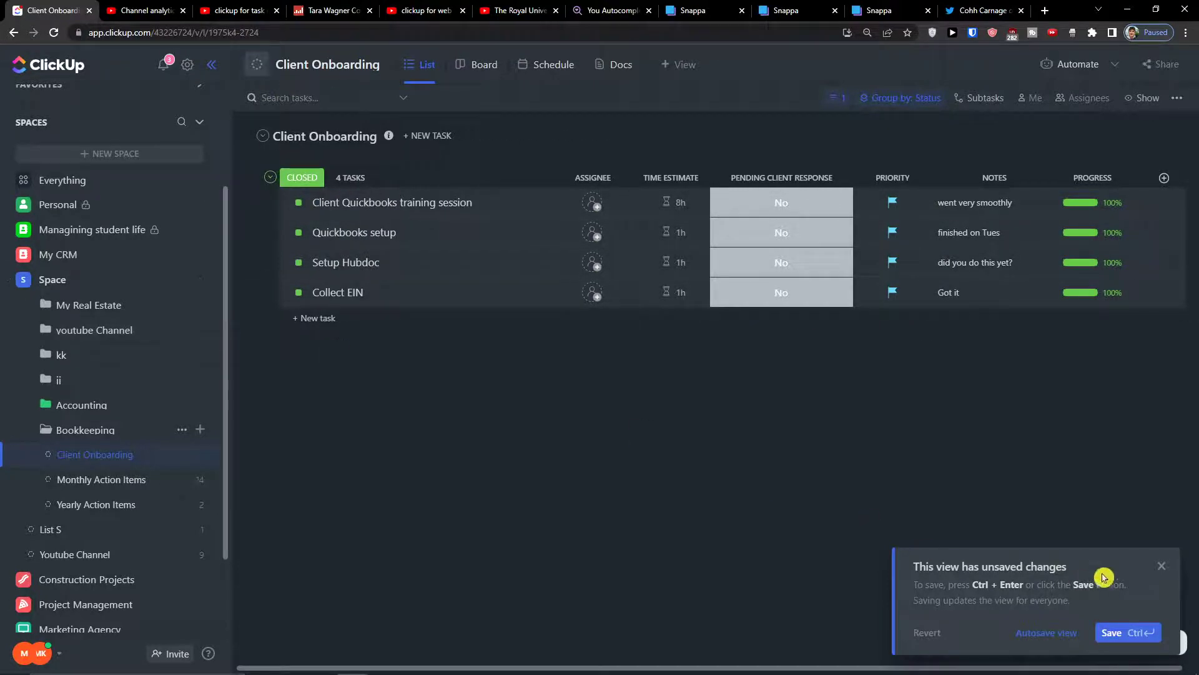
Dismiss the unsaved view changes notice and review the Client Onboarding list's status settings without changing them
left_click(1161, 565)
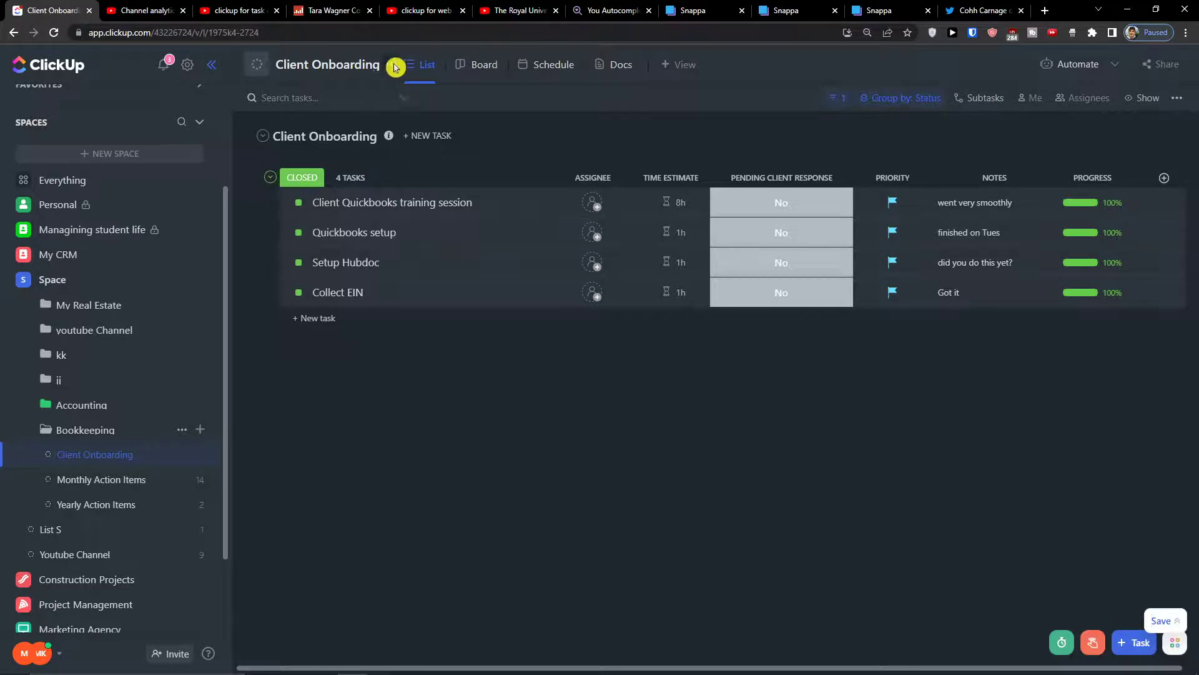
left_click(391, 64)
mouse_move(535, 357)
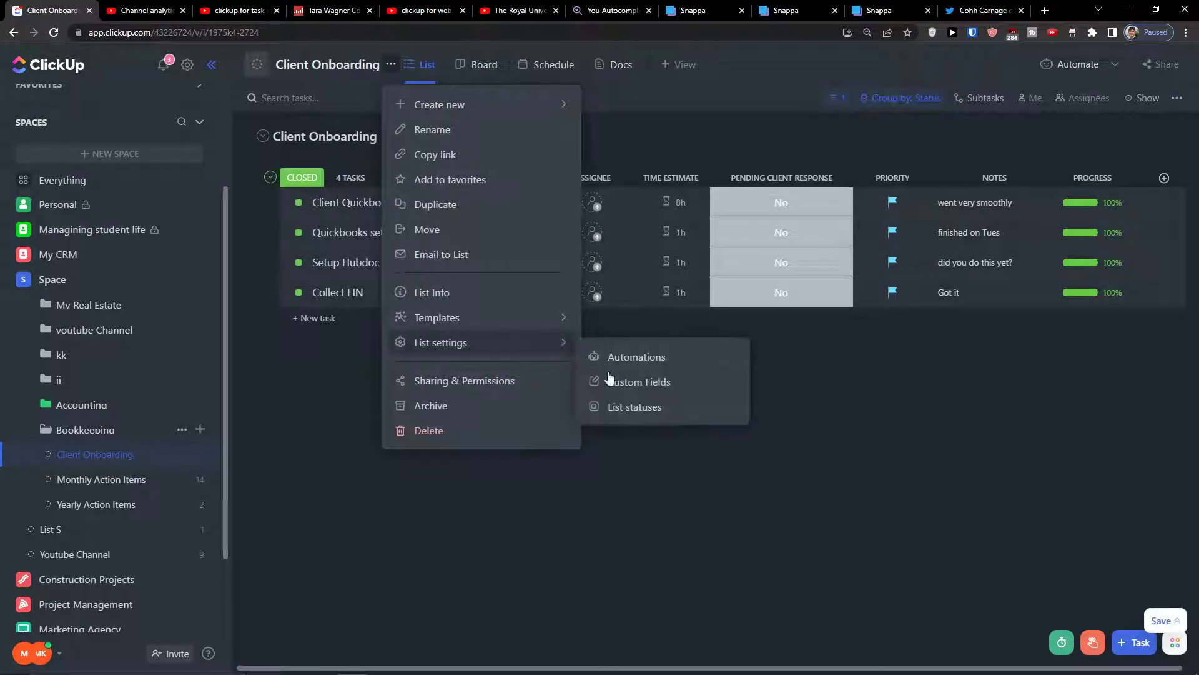
left_click(632, 407)
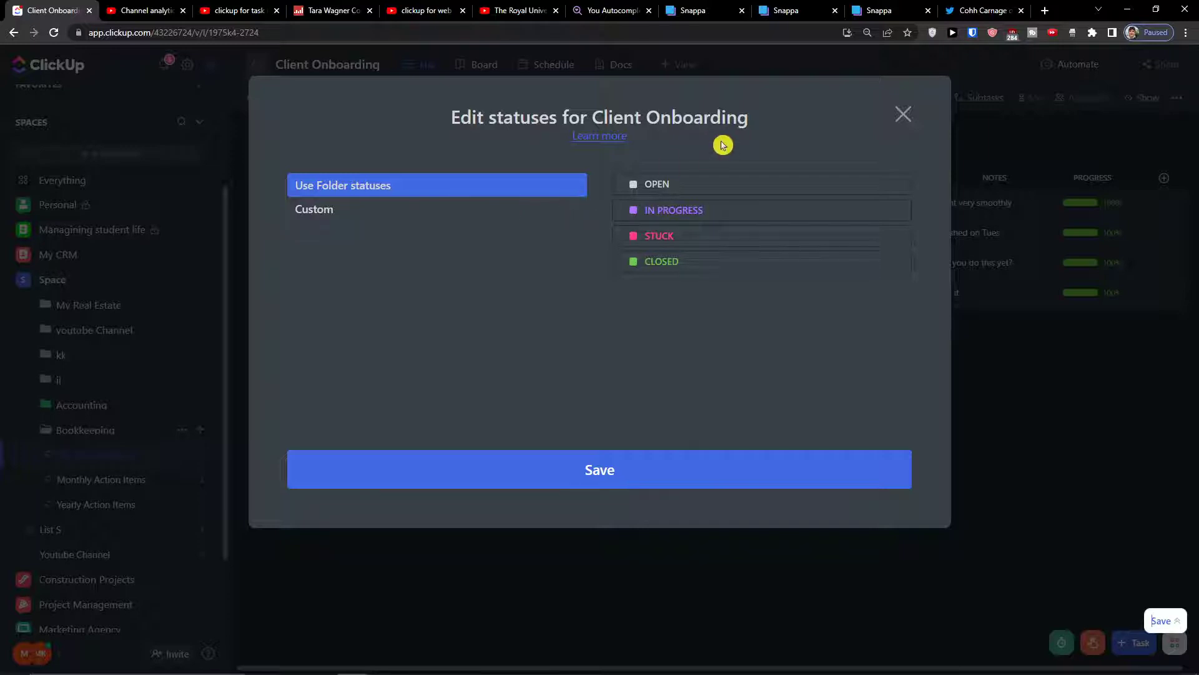
left_click(899, 117)
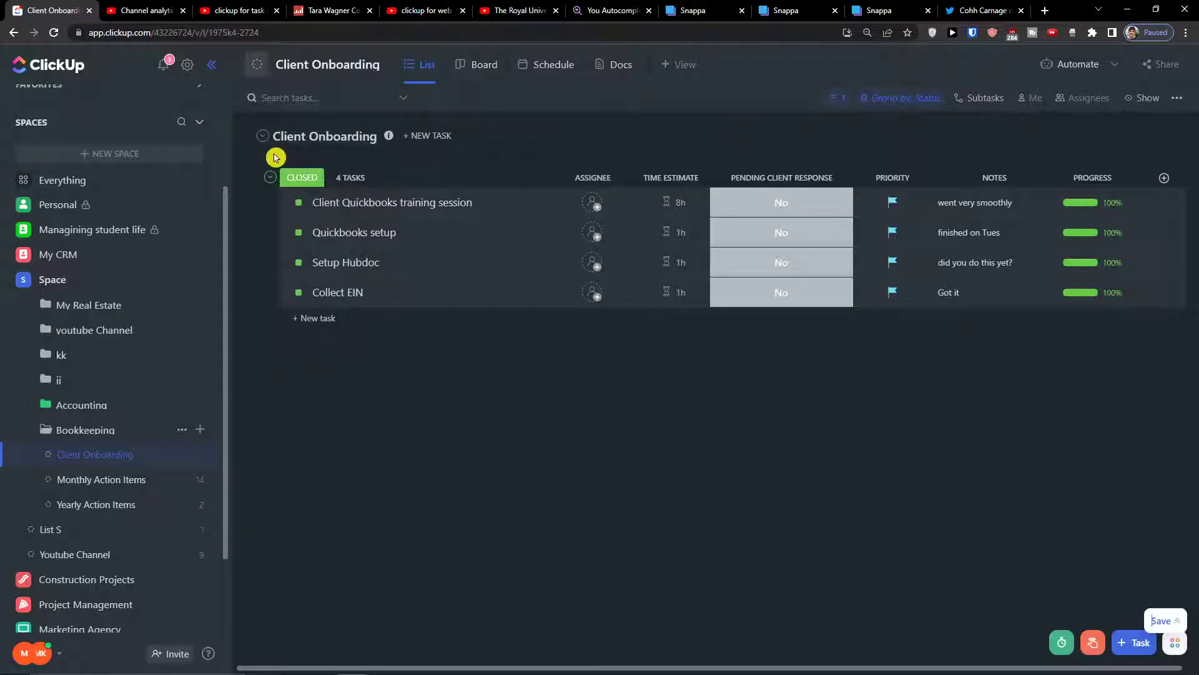
Switch the Client Onboarding list from folder statuses to custom statuses To Do, In Progress and Complete, and save them
left_click(306, 156)
left_click(390, 64)
mouse_move(473, 347)
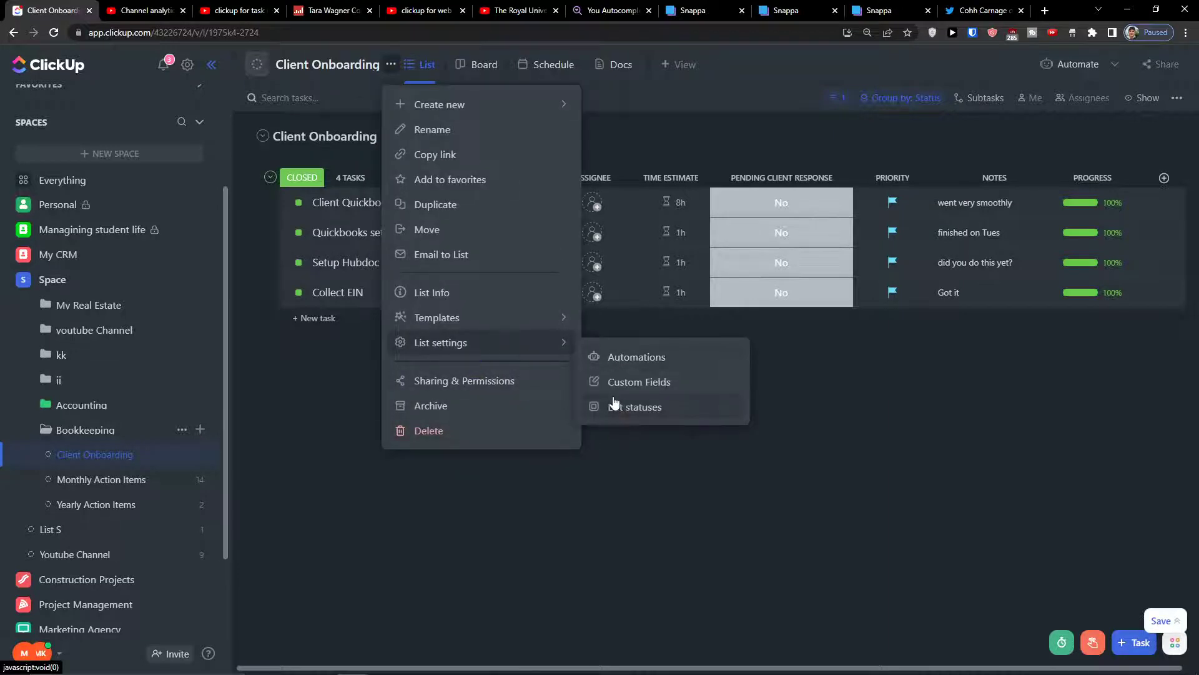
left_click(614, 403)
left_click(428, 215)
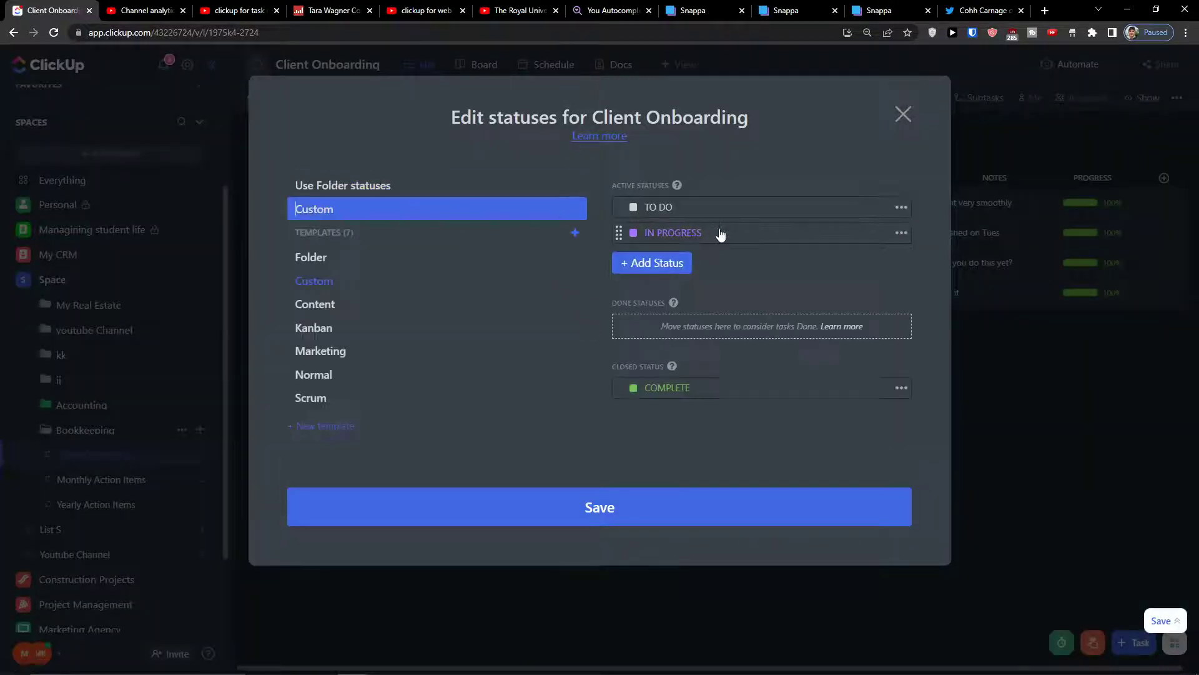
left_click(683, 250)
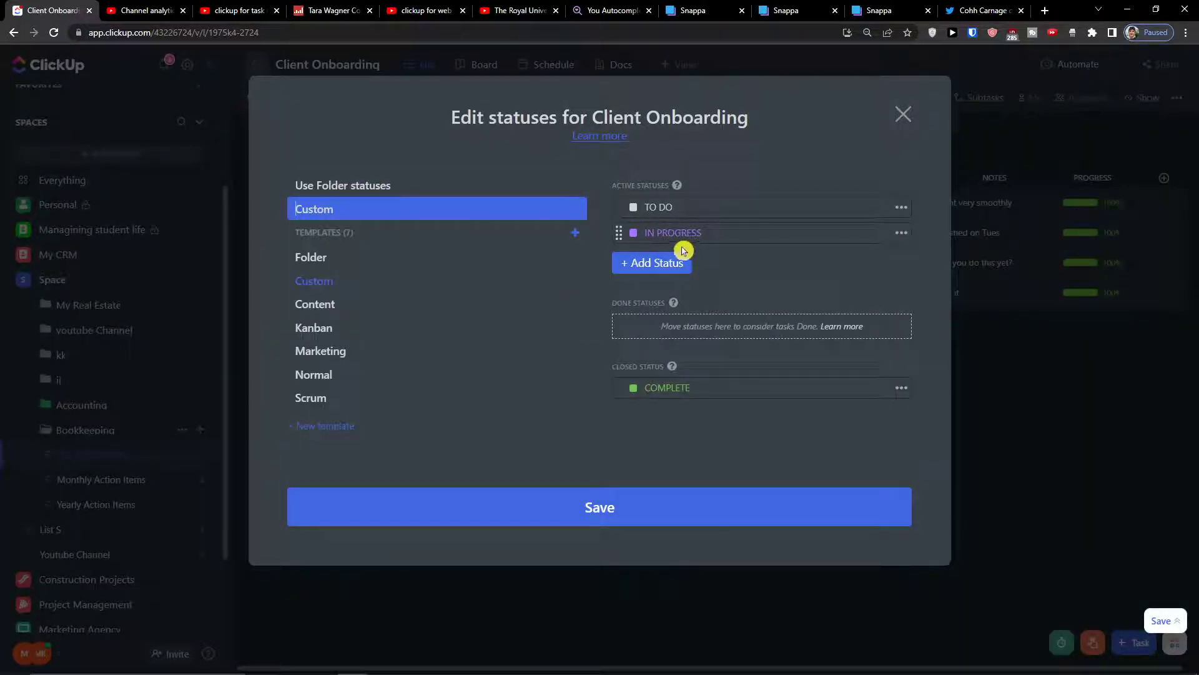
key("BackSpace")
left_click(659, 216)
left_click(700, 234)
left_click(725, 253)
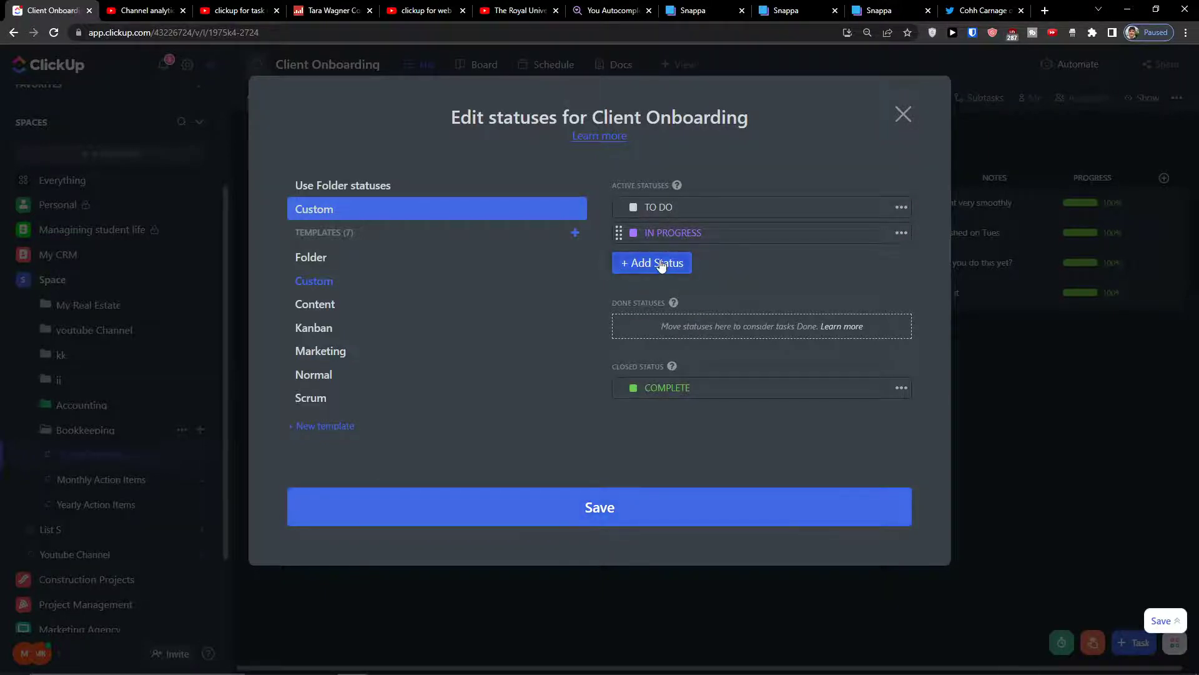
left_click(628, 509)
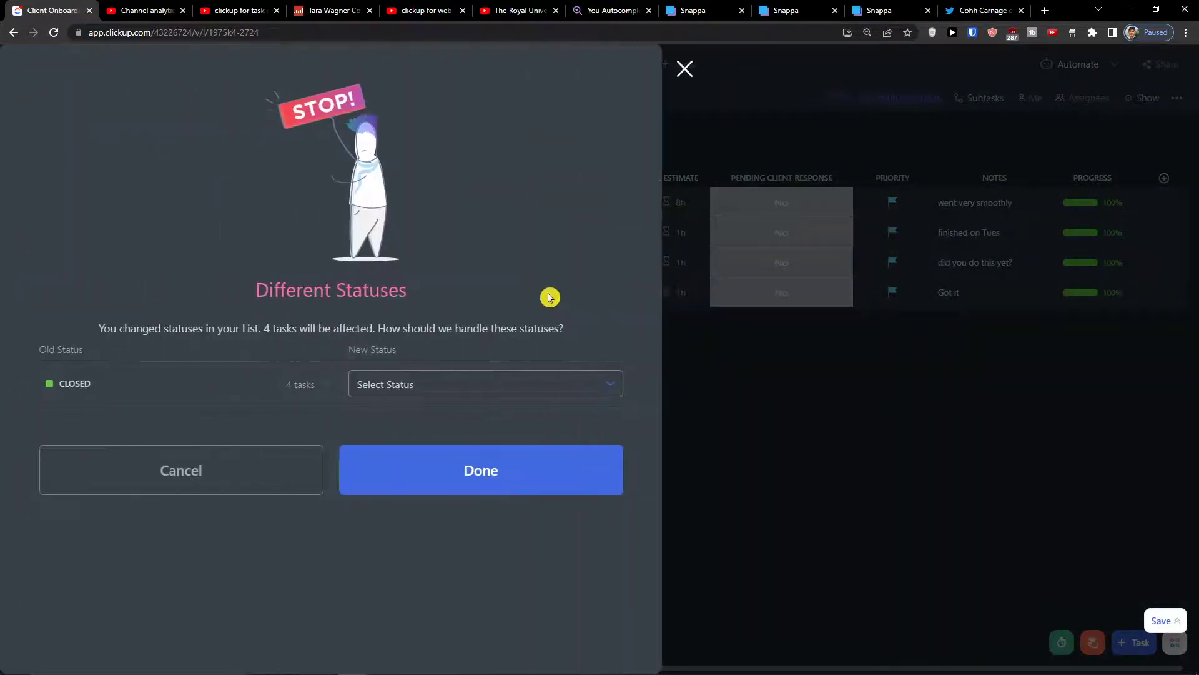
Map the list's tasks with the old Closed status to Complete and finish the status change
left_click(383, 398)
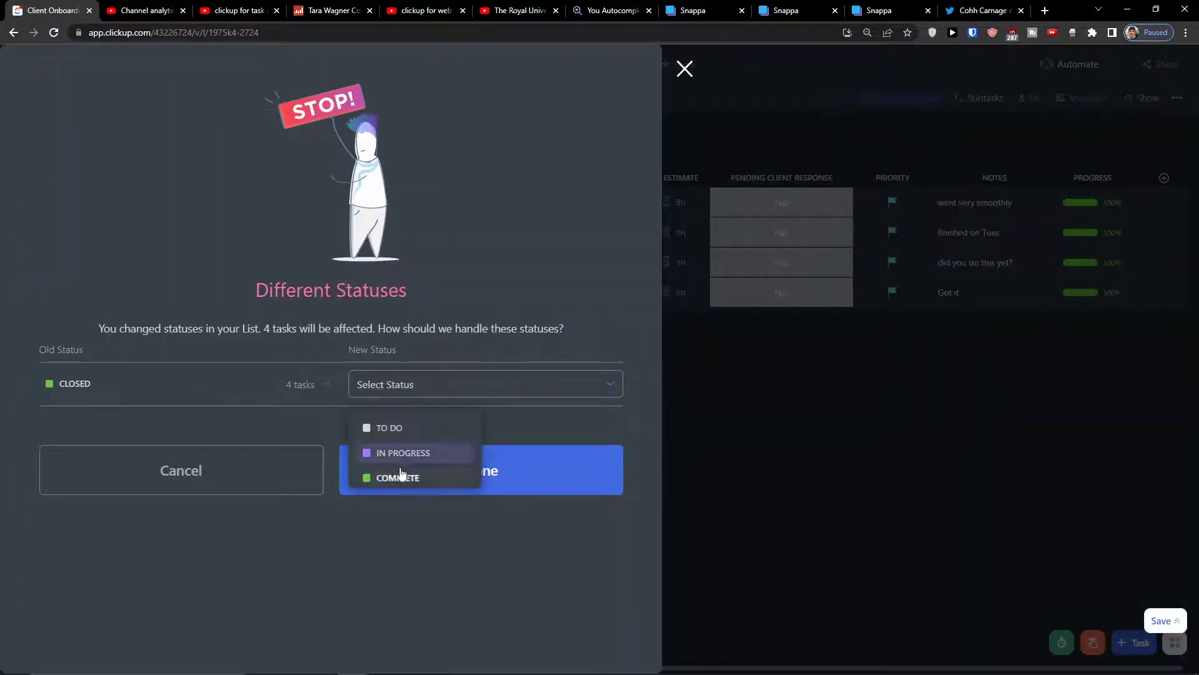
left_click(409, 476)
left_click(428, 471)
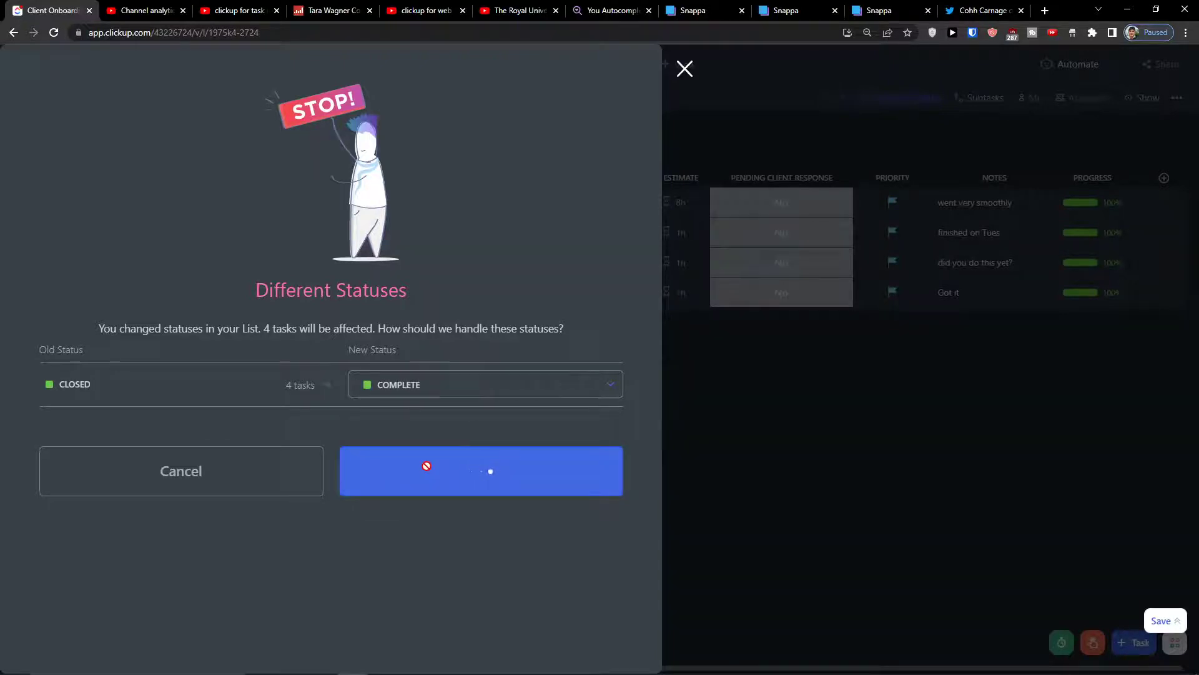
left_click(685, 70)
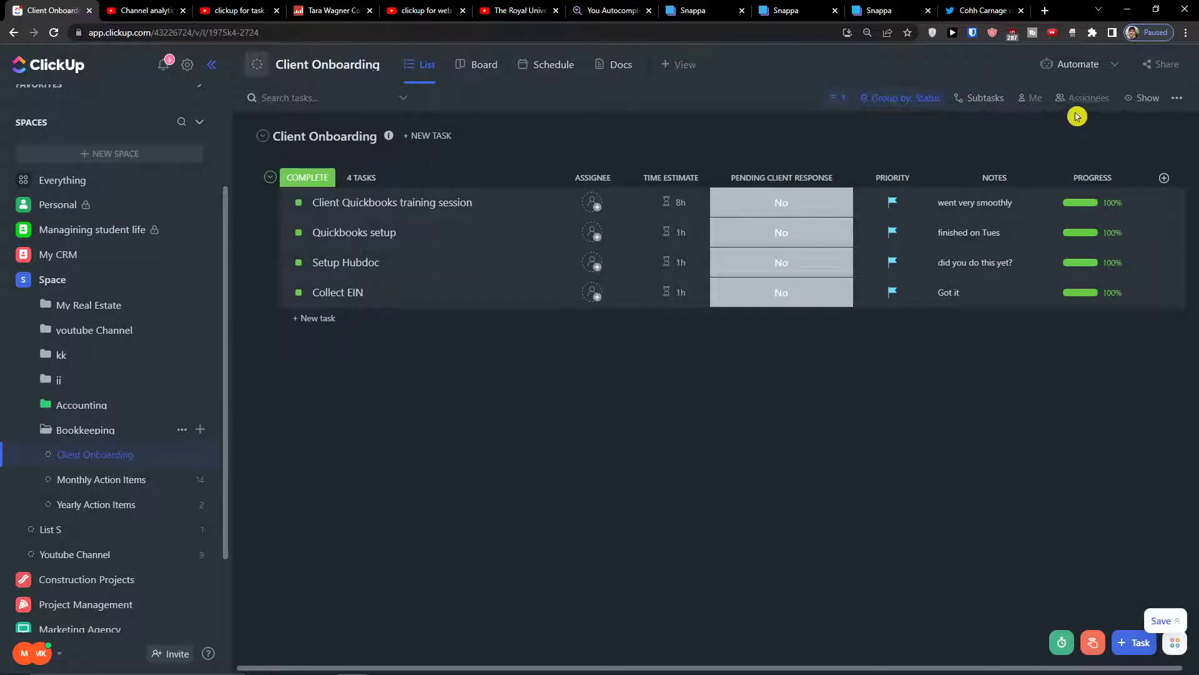
Turn on the display of empty statuses in the Client Onboarding list view
left_click(1148, 101)
left_click(1167, 286)
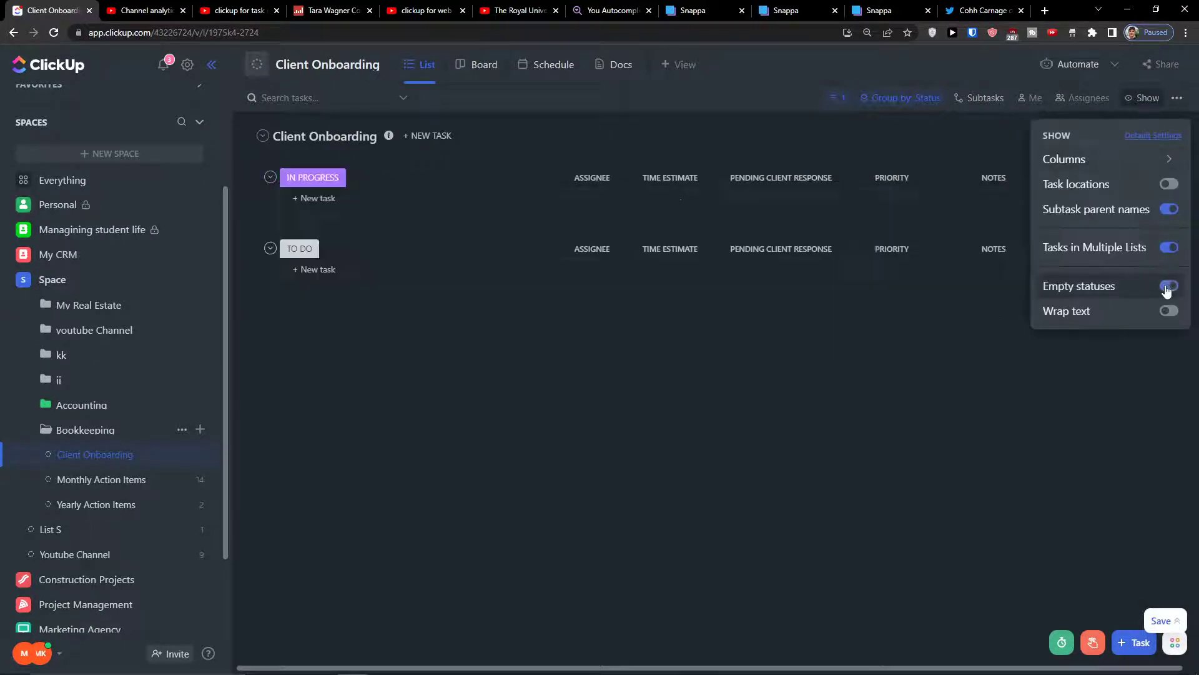
left_click(275, 248)
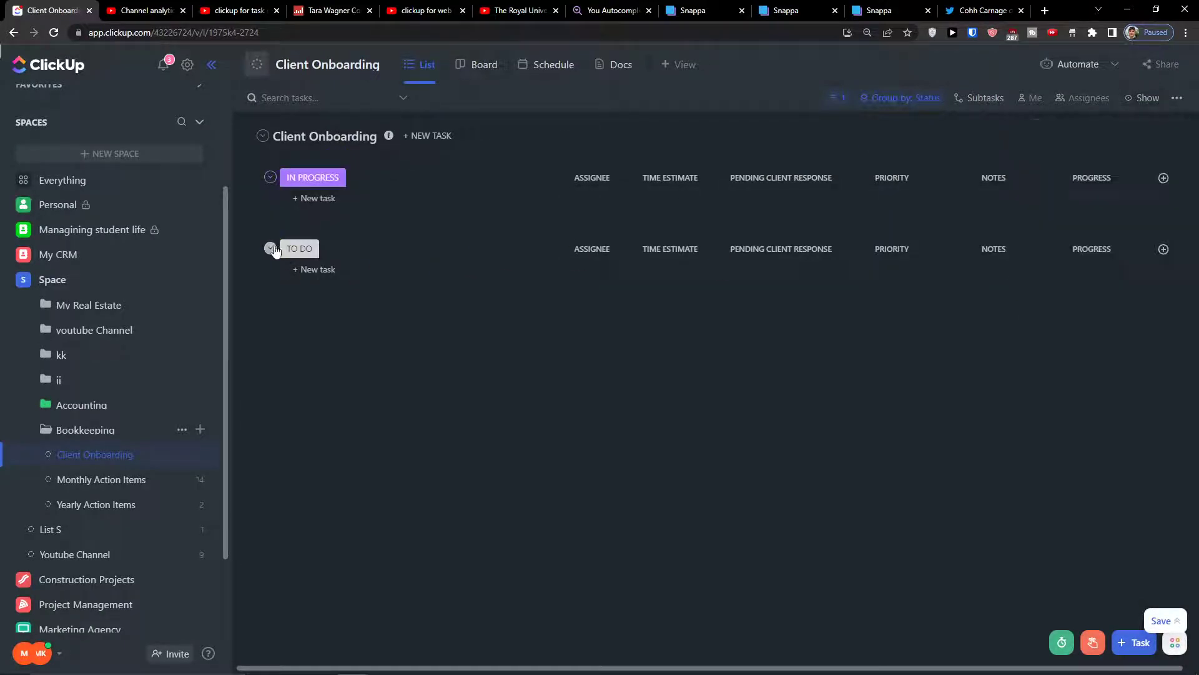
Add a task named "have a call with client" under the To Do status and save it
left_click(306, 269)
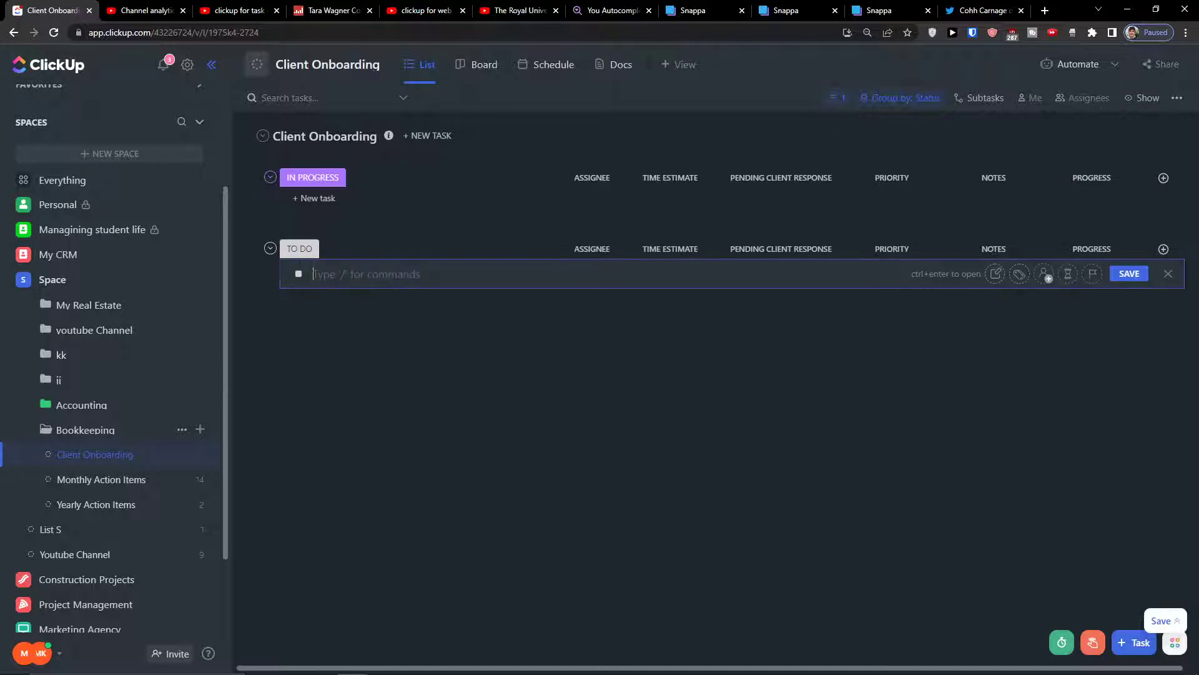
left_click(530, 304)
left_click(318, 270)
type("have a call with client")
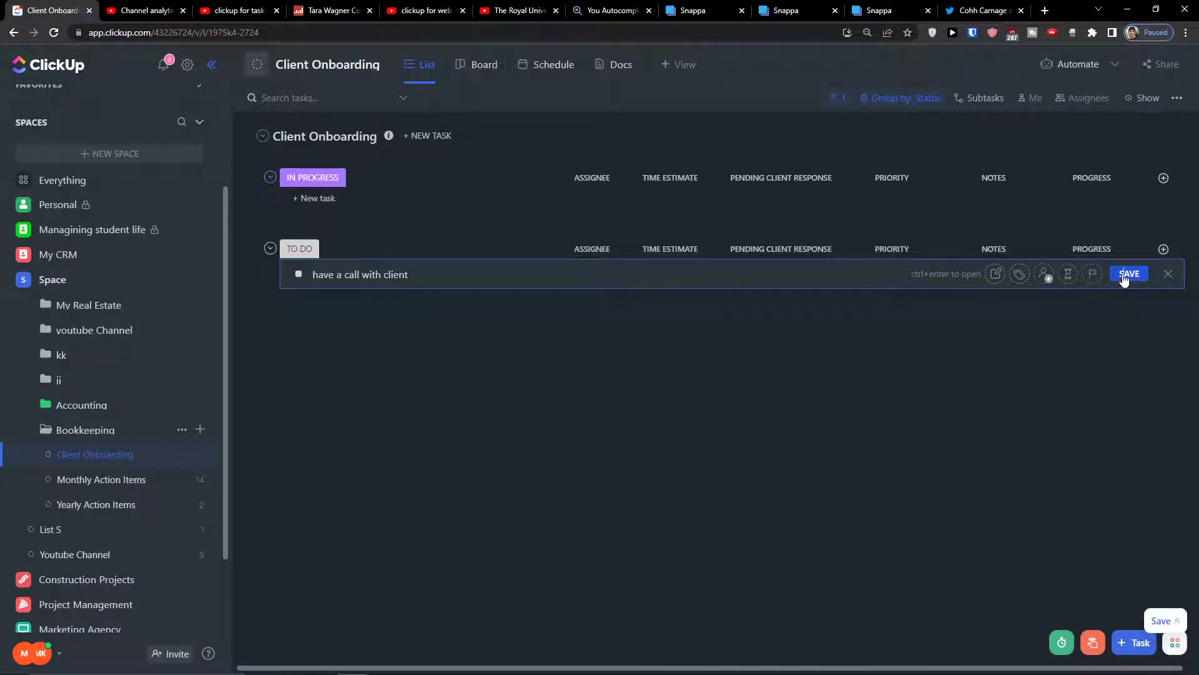
left_click(1127, 274)
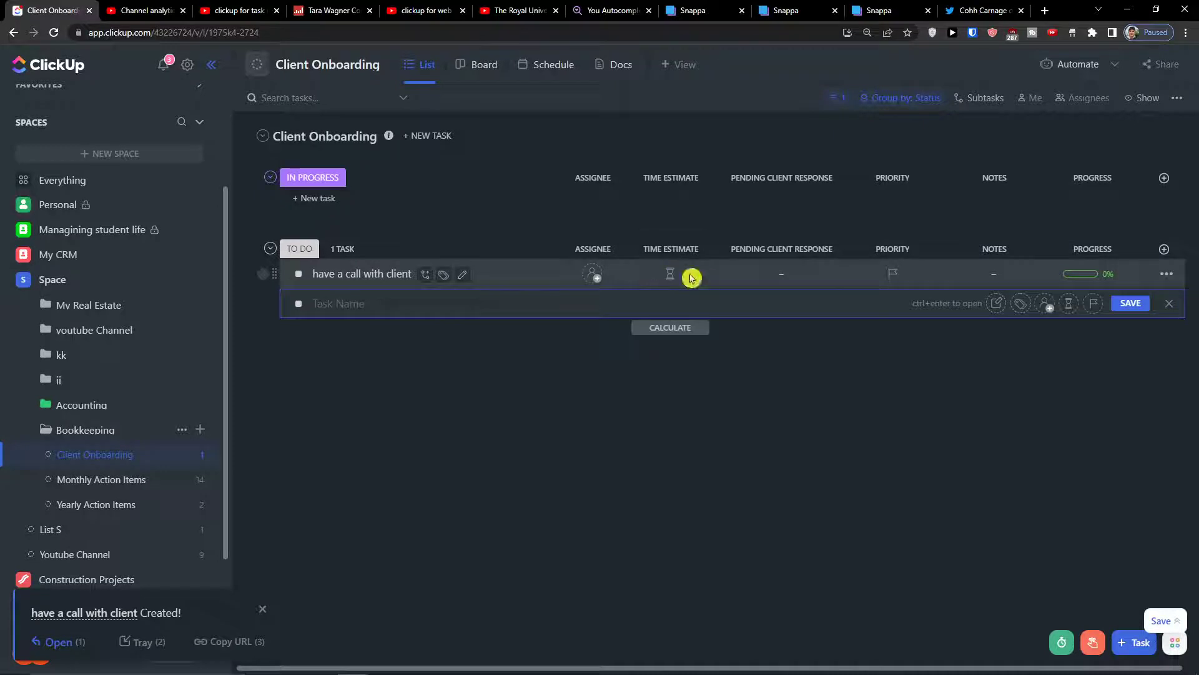
Leave the new task's pending client response unset and add a text column named "Name of client" to the list
left_click(776, 271)
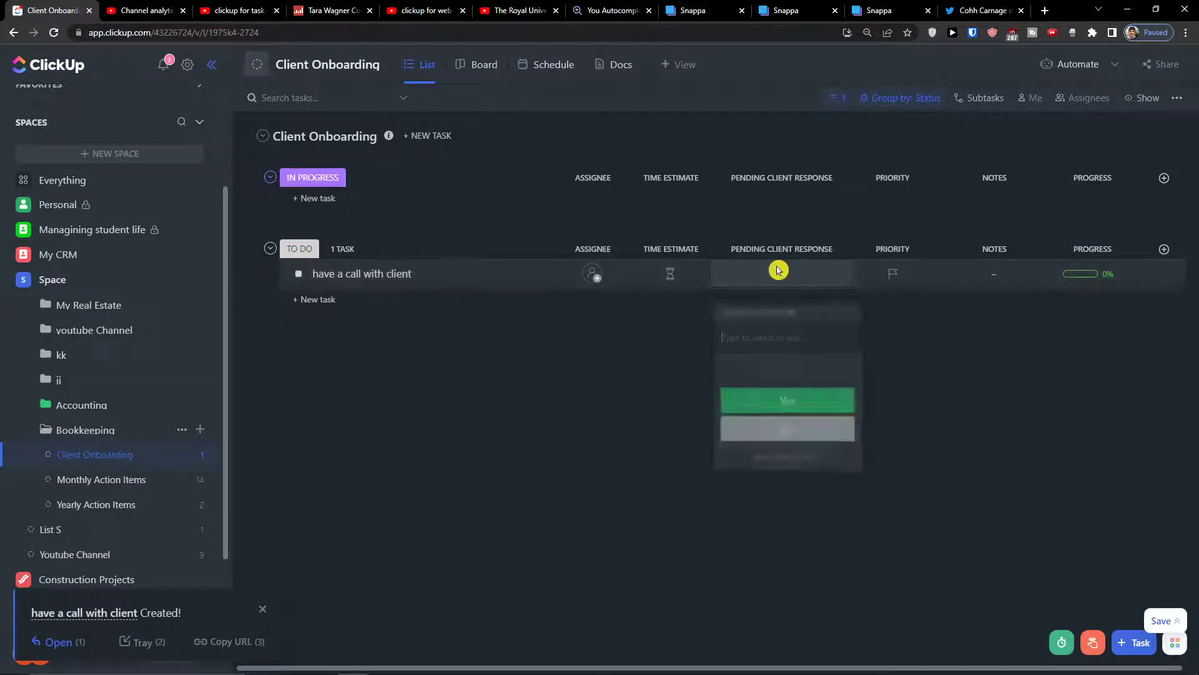
left_click(877, 350)
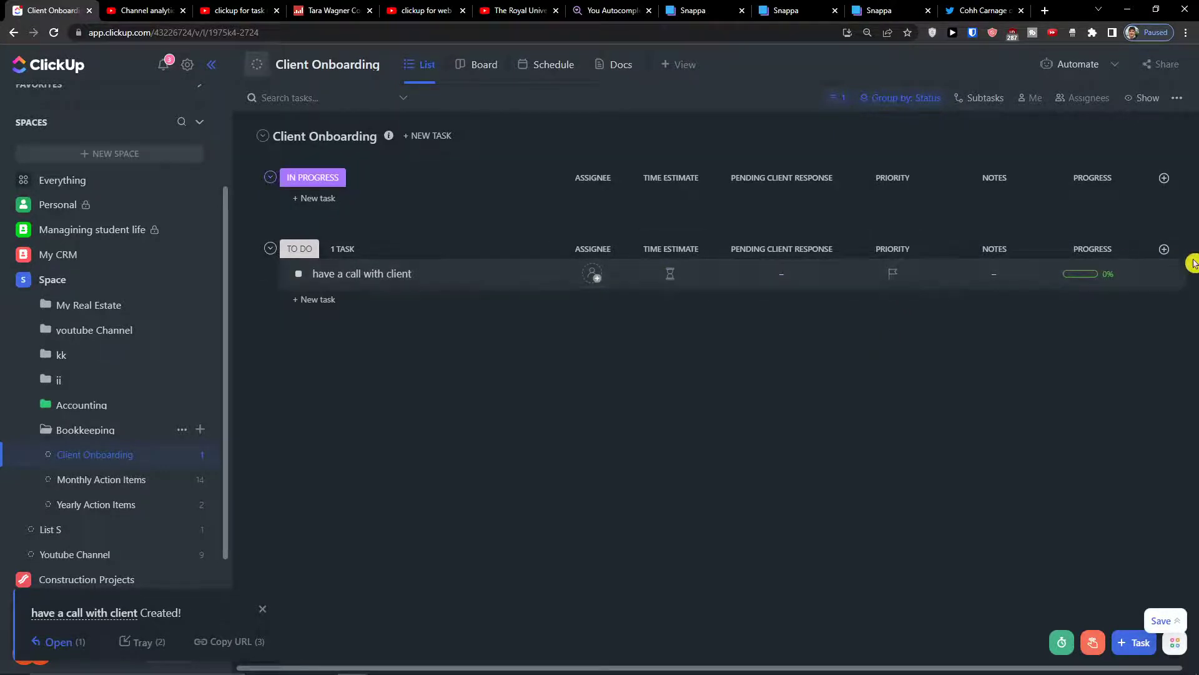
left_click(1160, 256)
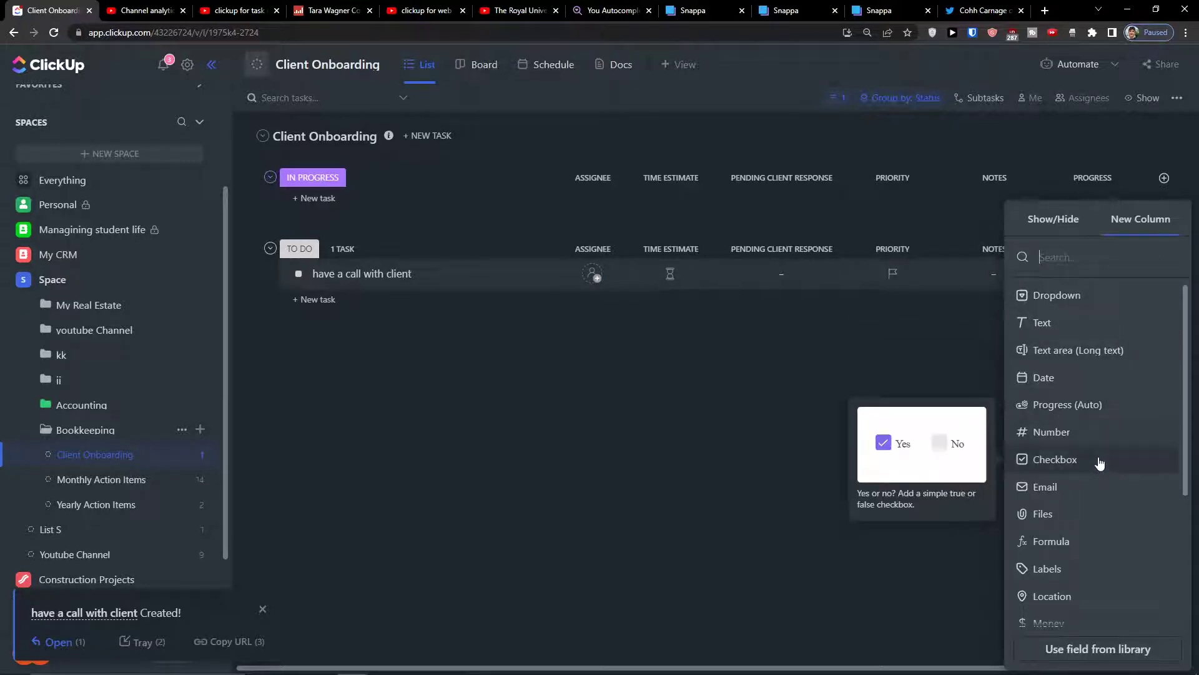
scroll(1104, 402, "down", 5)
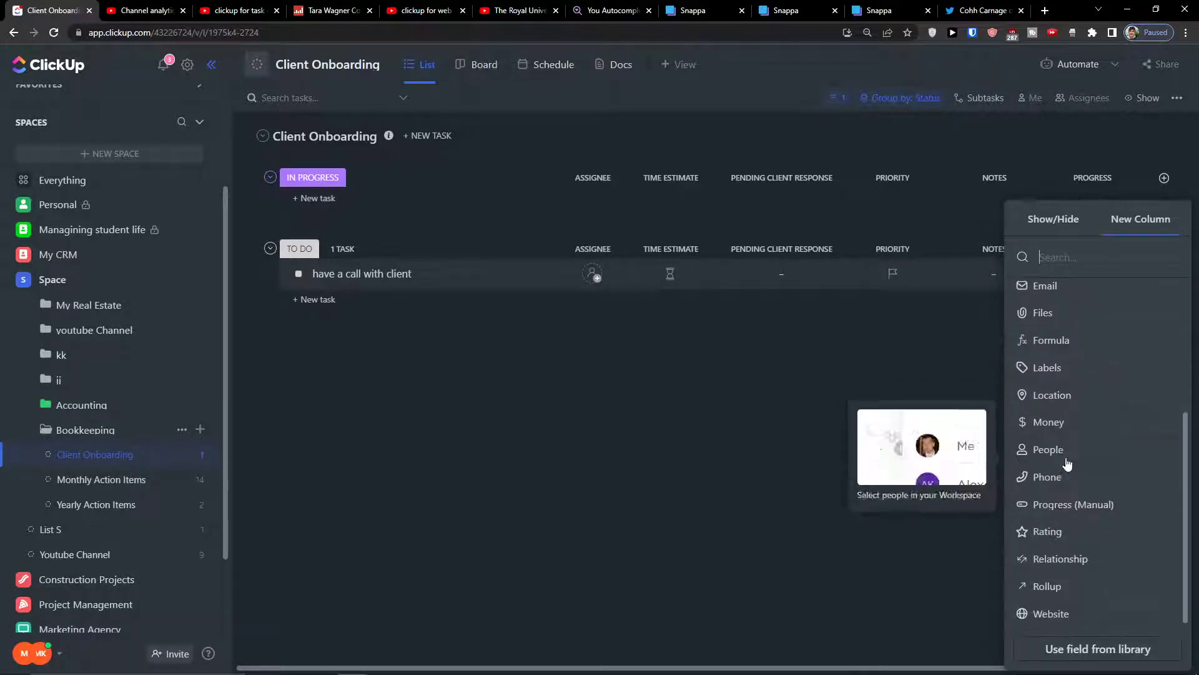
scroll(1100, 456, "up", 5)
scroll(1037, 400, "up", 1)
left_click(1045, 319)
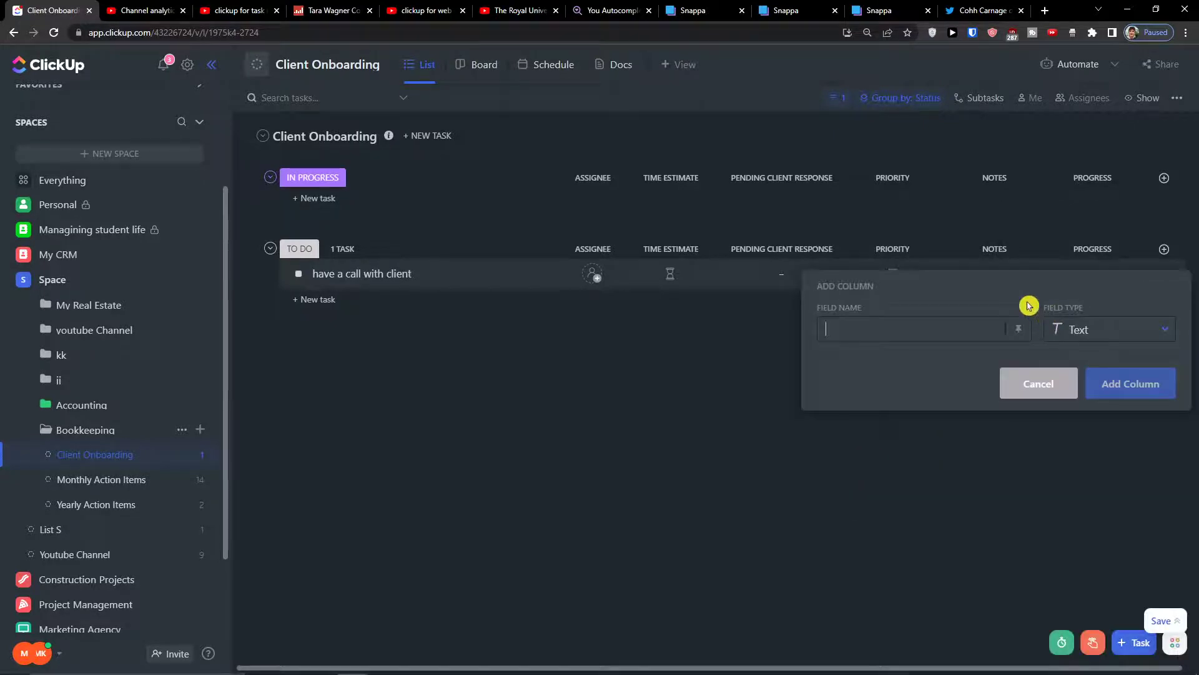
type("Nm")
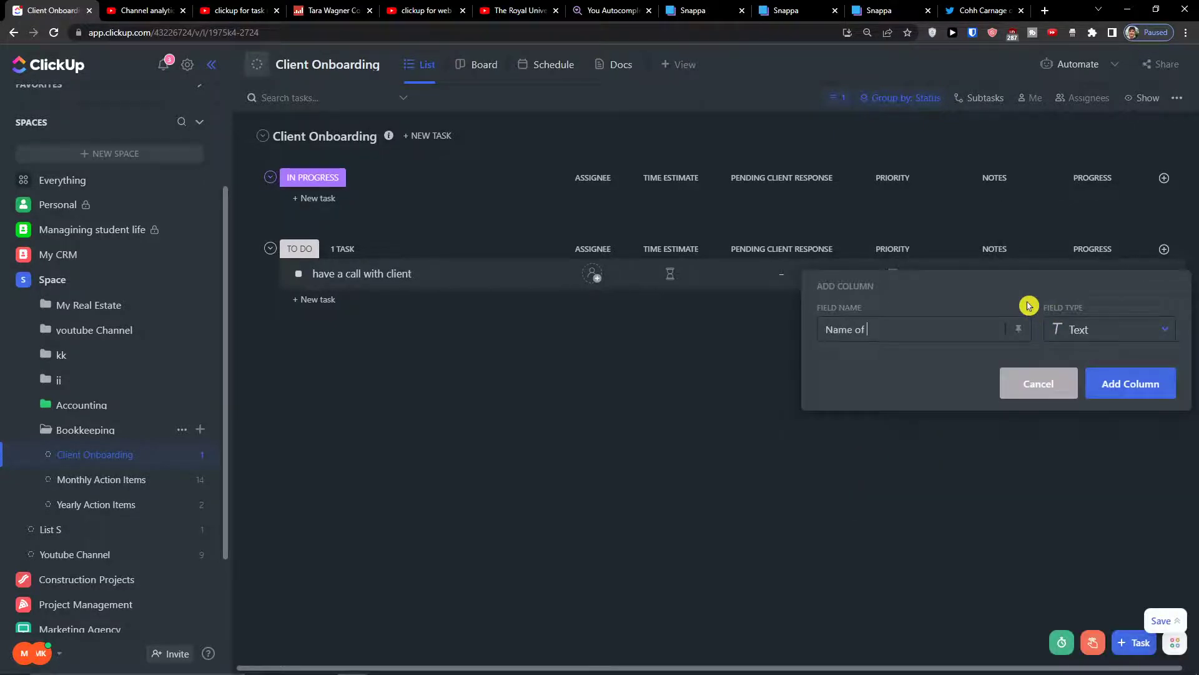
left_click(1140, 385)
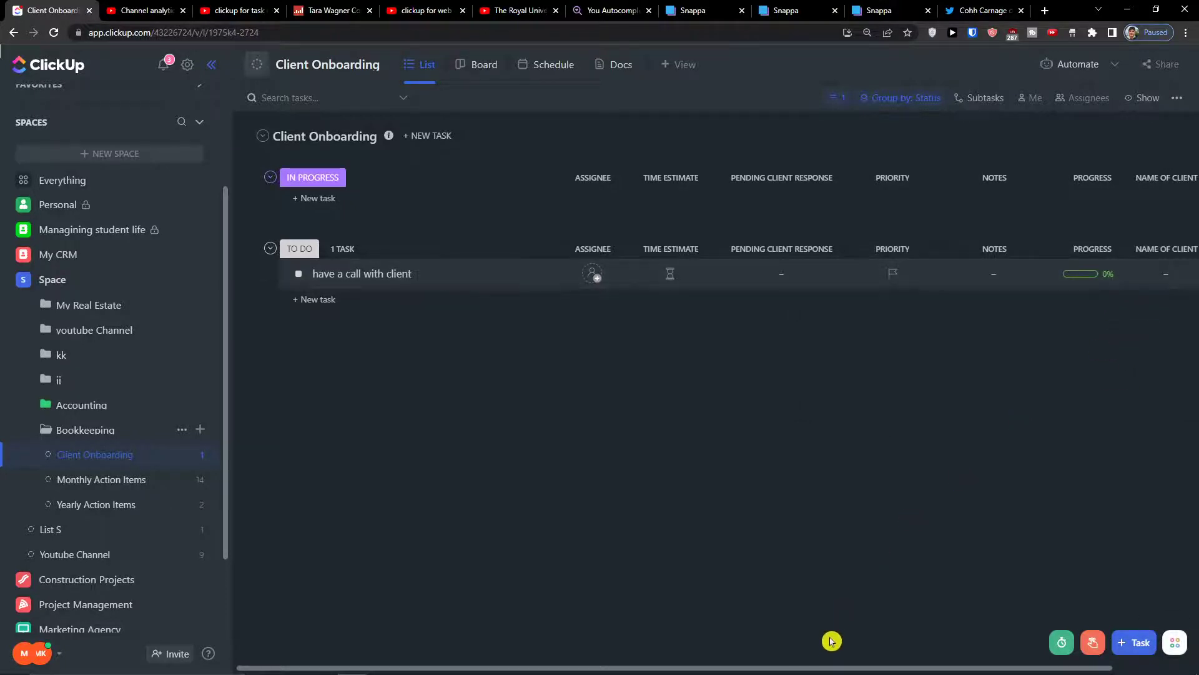
left_click_drag(814, 666, 983, 668)
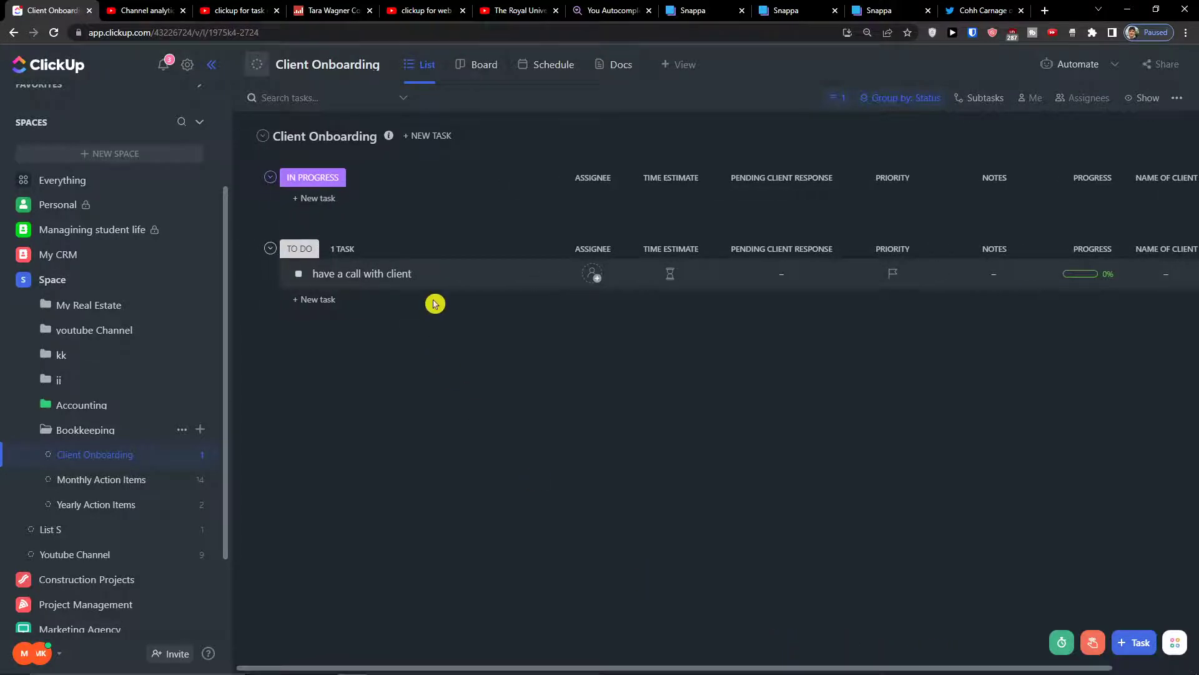
Move the "have a call with client" task to In Progress, mark it Complete from its details, and close it
left_click_drag(444, 274, 466, 203)
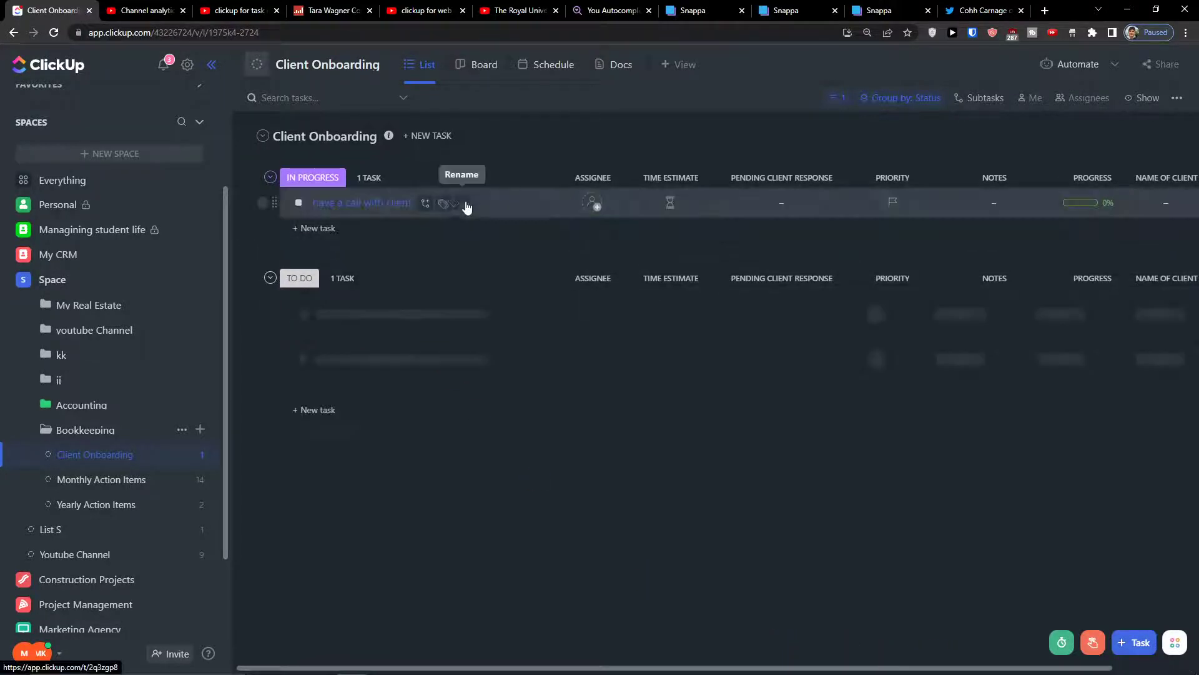
left_click(527, 213)
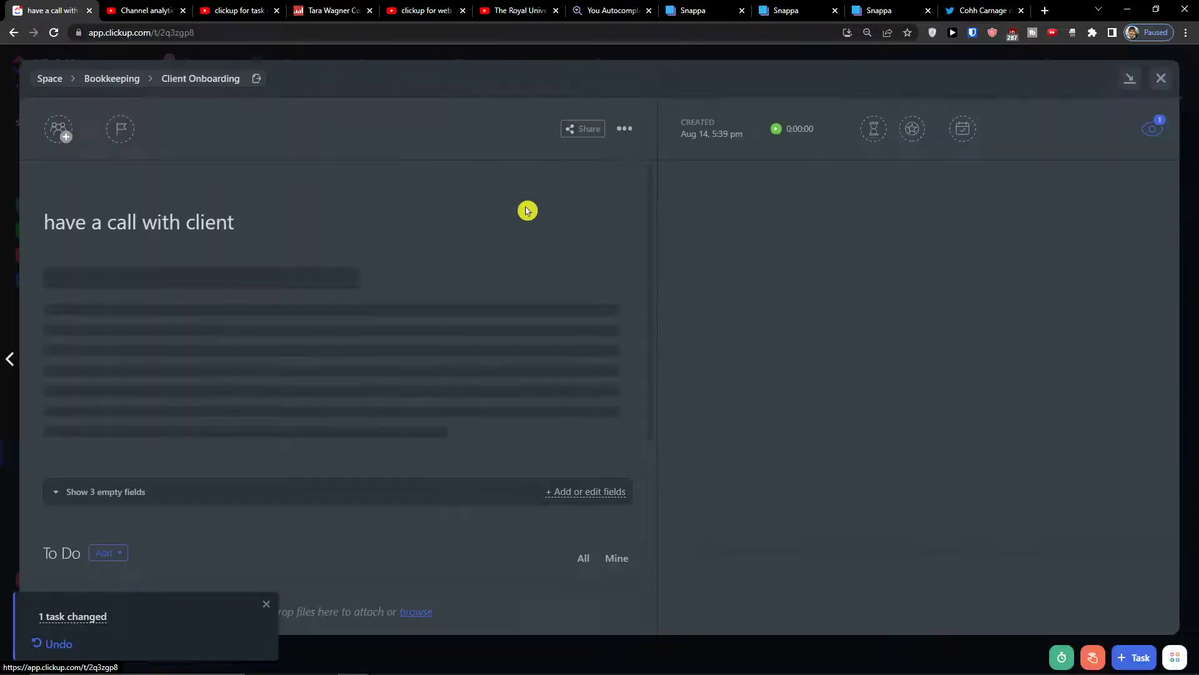
left_click(166, 129)
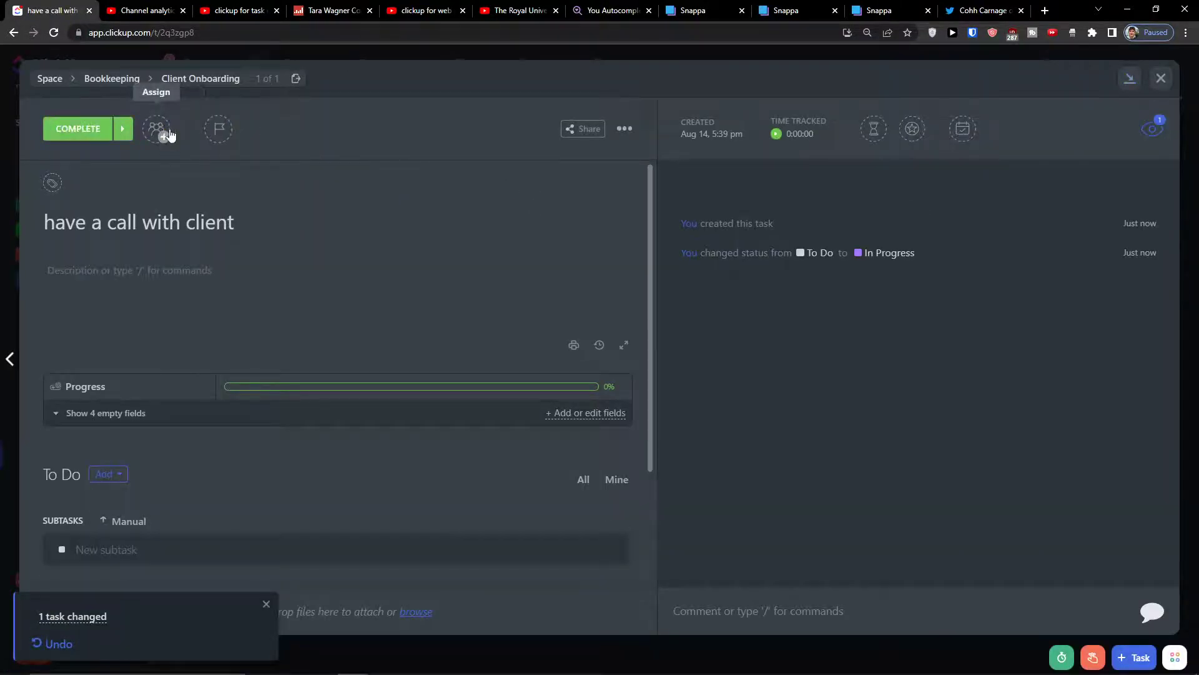
left_click(1161, 78)
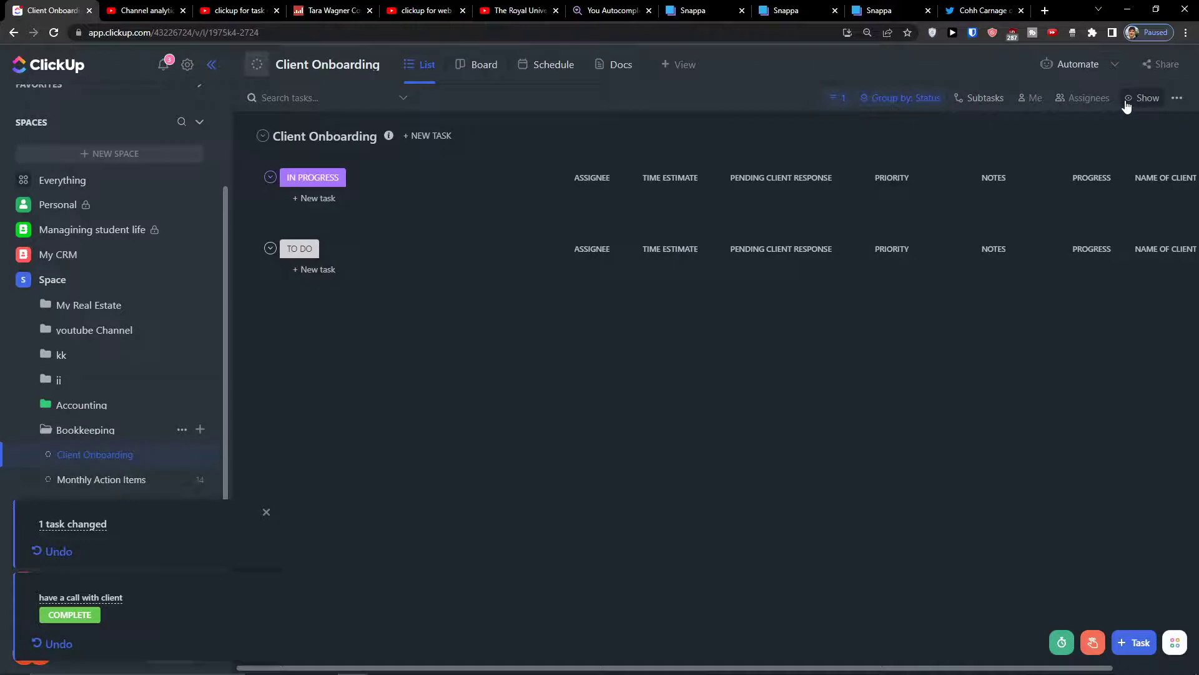
Hide empty statuses in the Client Onboarding list view and review the default view settings without saving changes
left_click(1130, 107)
left_click(1168, 288)
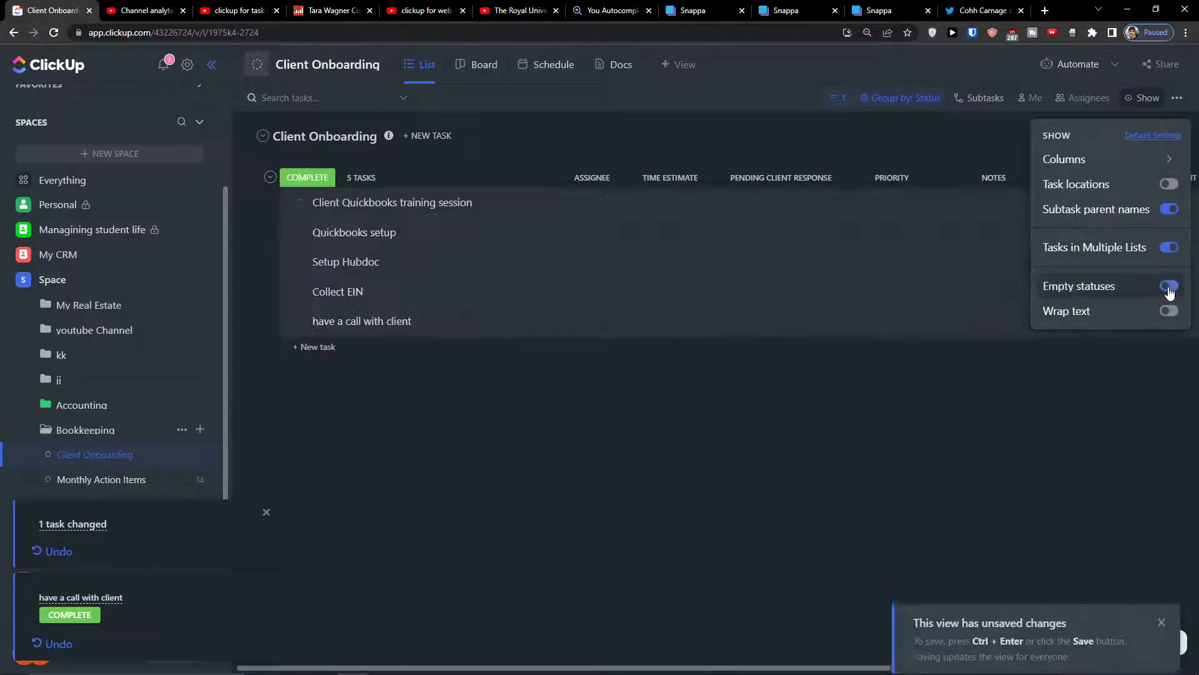
left_click(1169, 287)
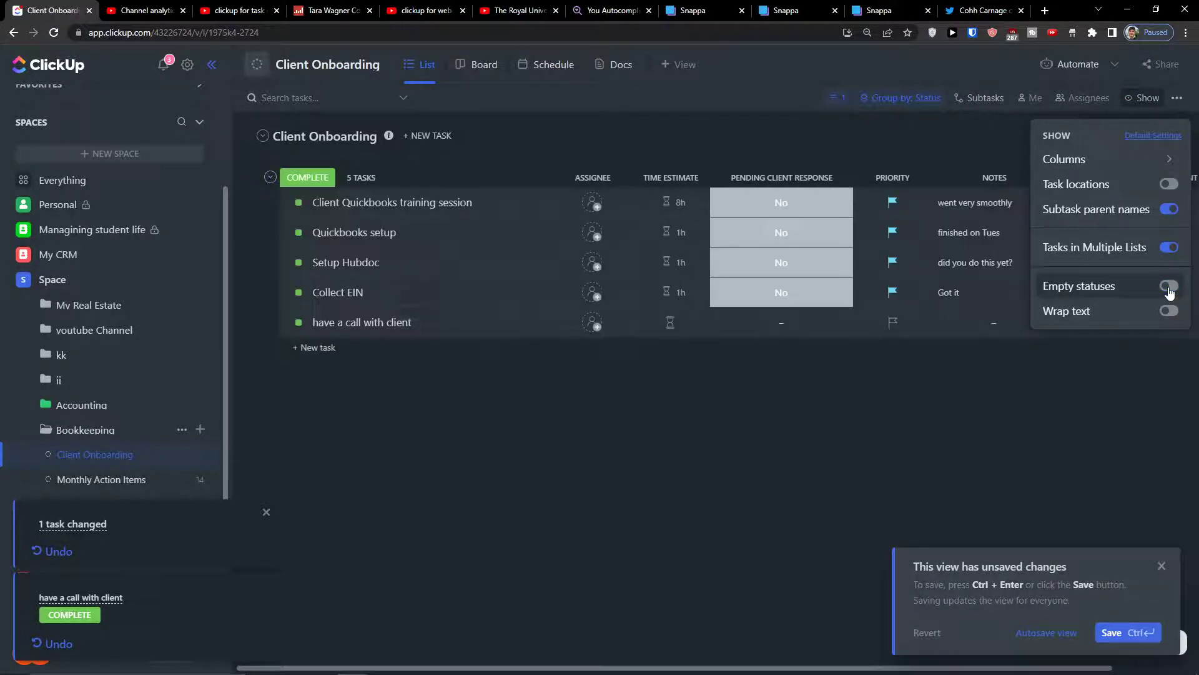
left_click(1148, 136)
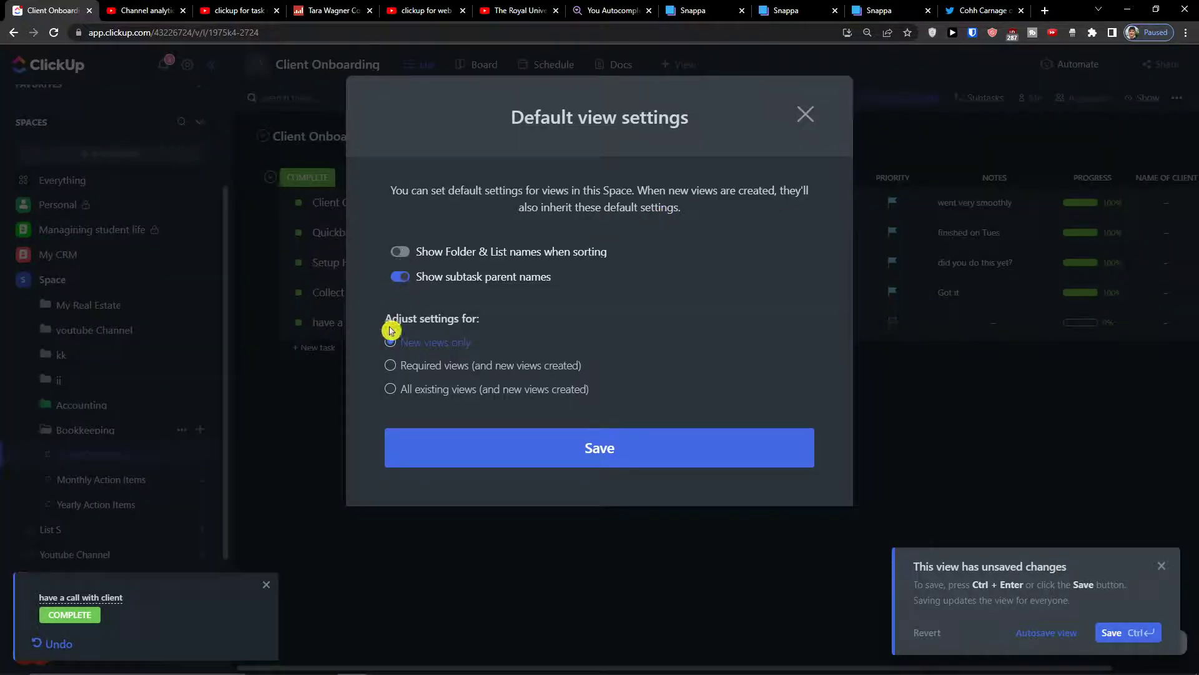
left_click(806, 114)
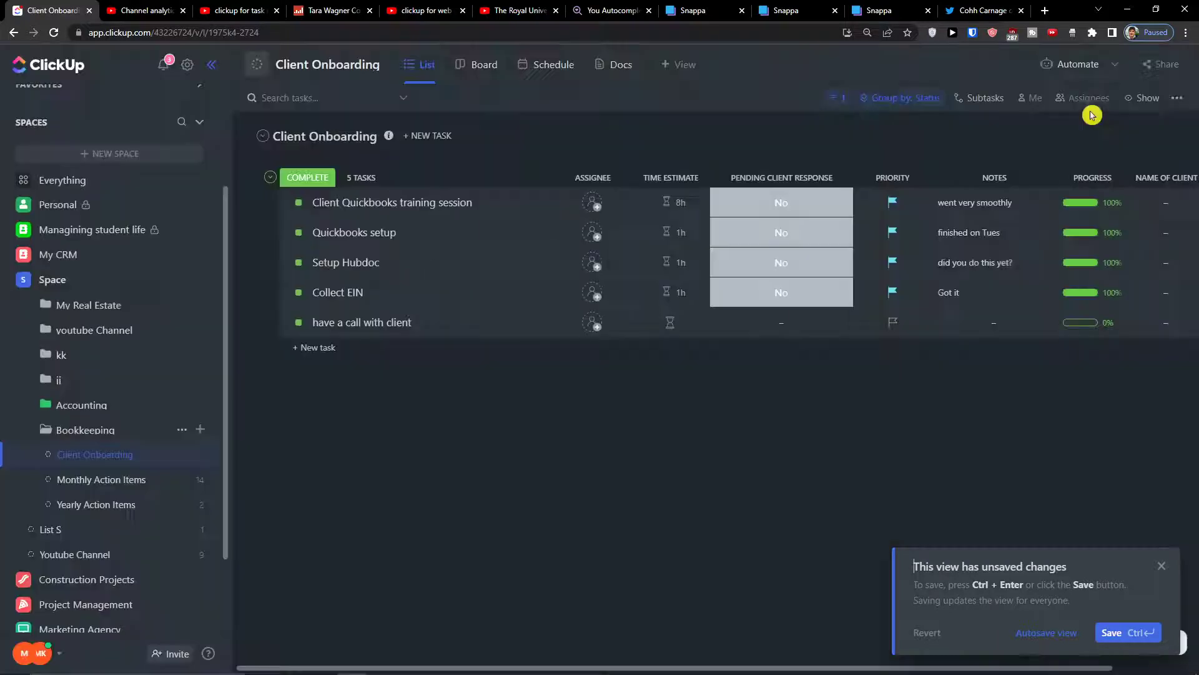
Toggle empty statuses off and on in the list view, leave them shown, and dismiss the unsaved changes notice
left_click(1138, 106)
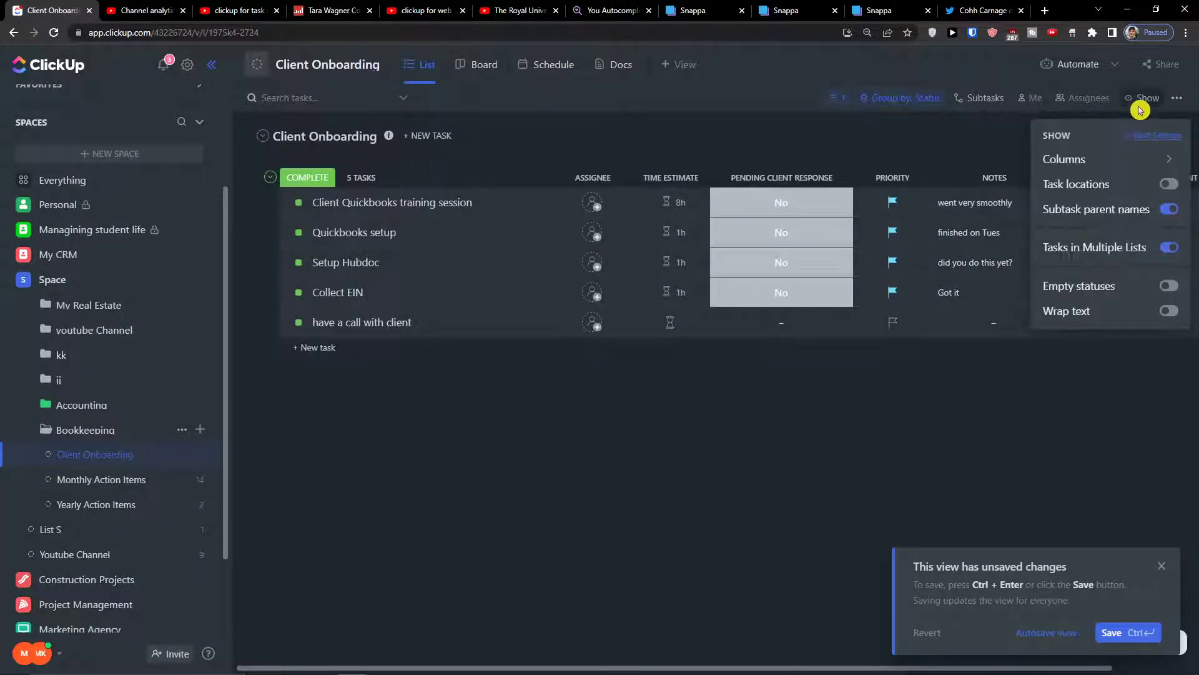
left_click(1169, 287)
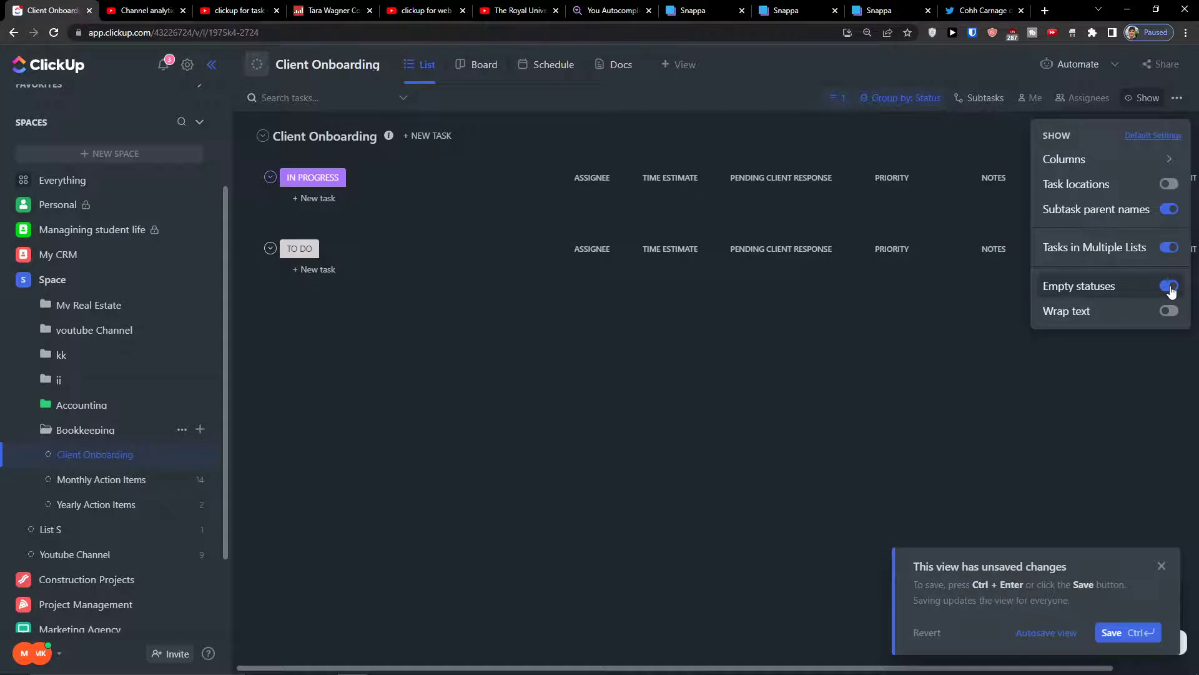
left_click(1169, 287)
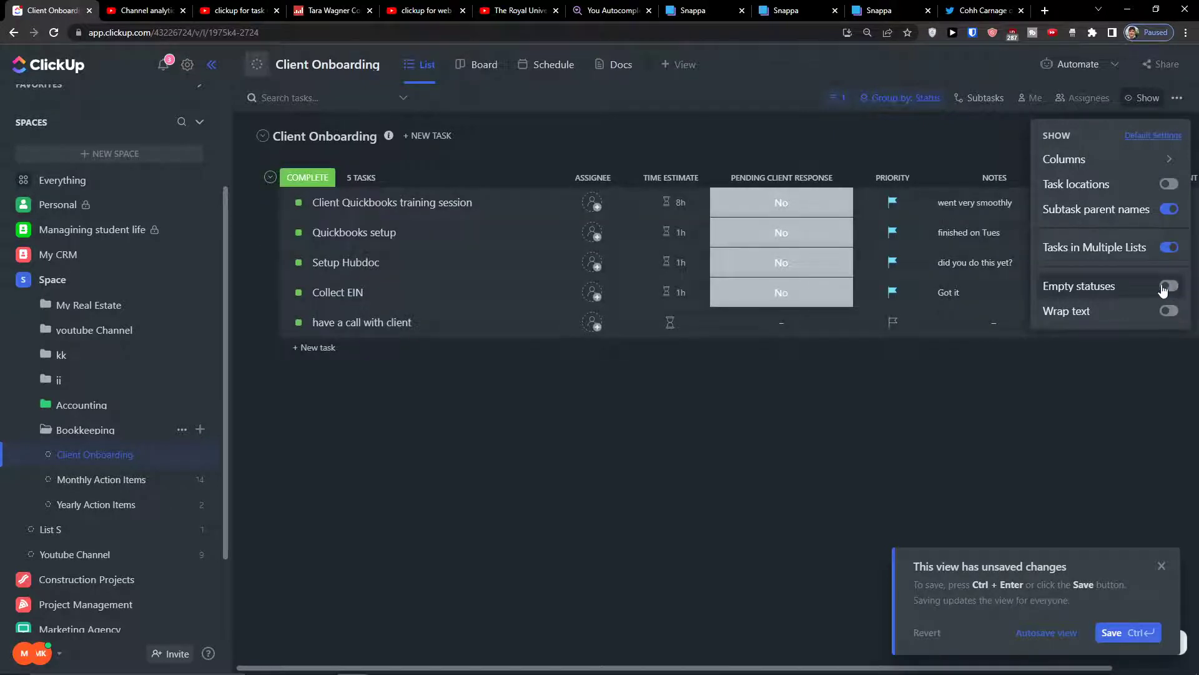
left_click(1165, 287)
left_click(1161, 573)
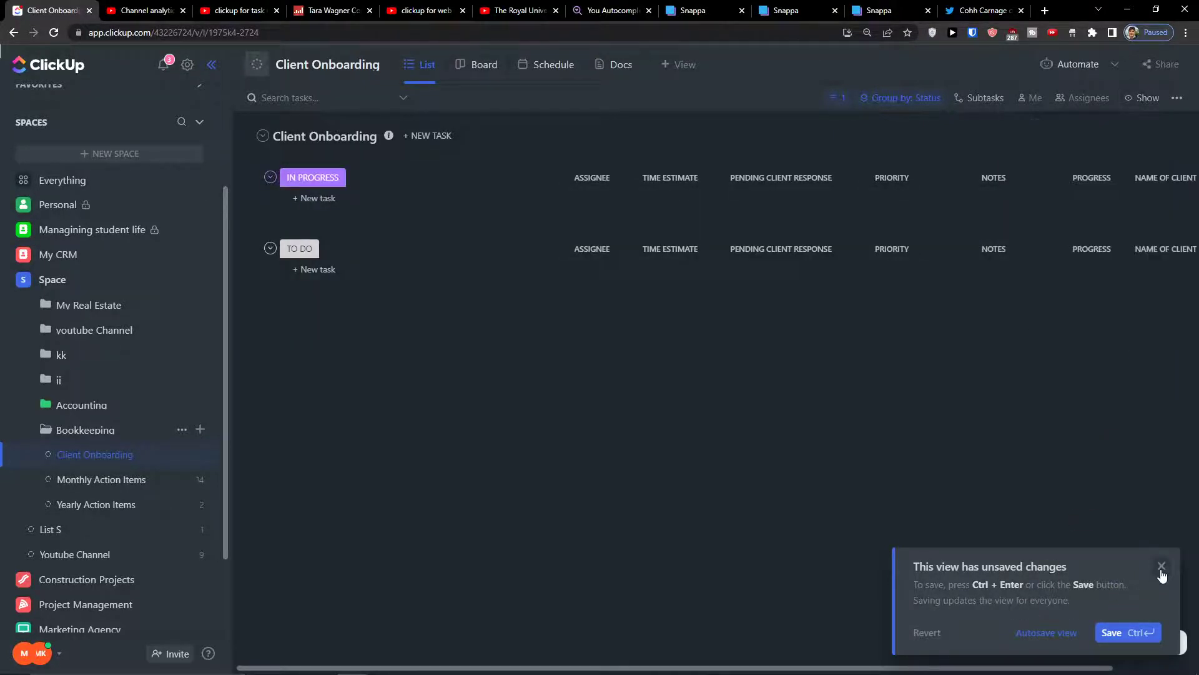
left_click(1162, 573)
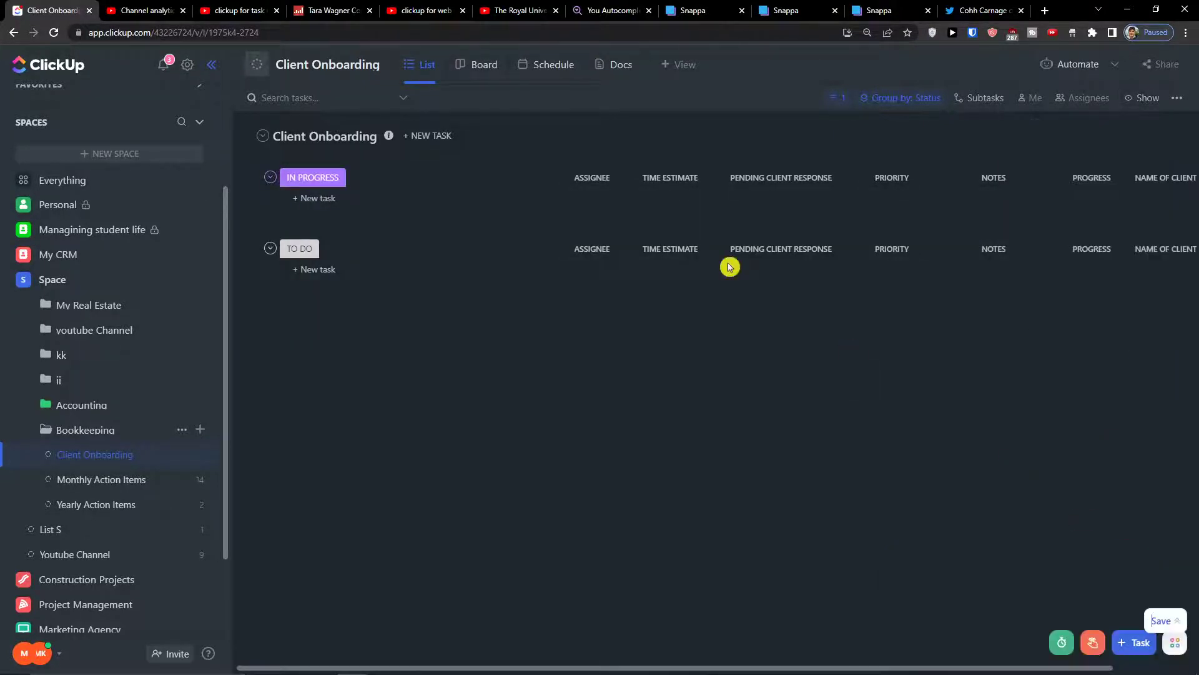
left_click(428, 73)
left_click(281, 396)
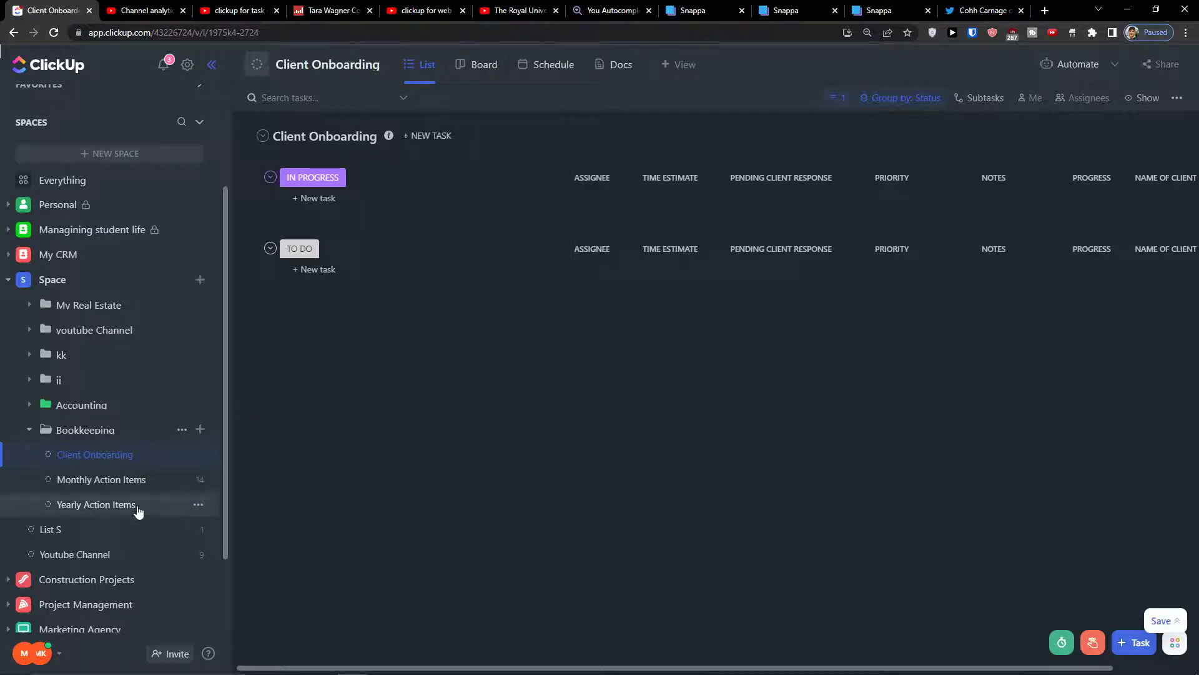
Open the Monthly Action Items list and examine its Stuck, In Progress and Open tasks
left_click(105, 479)
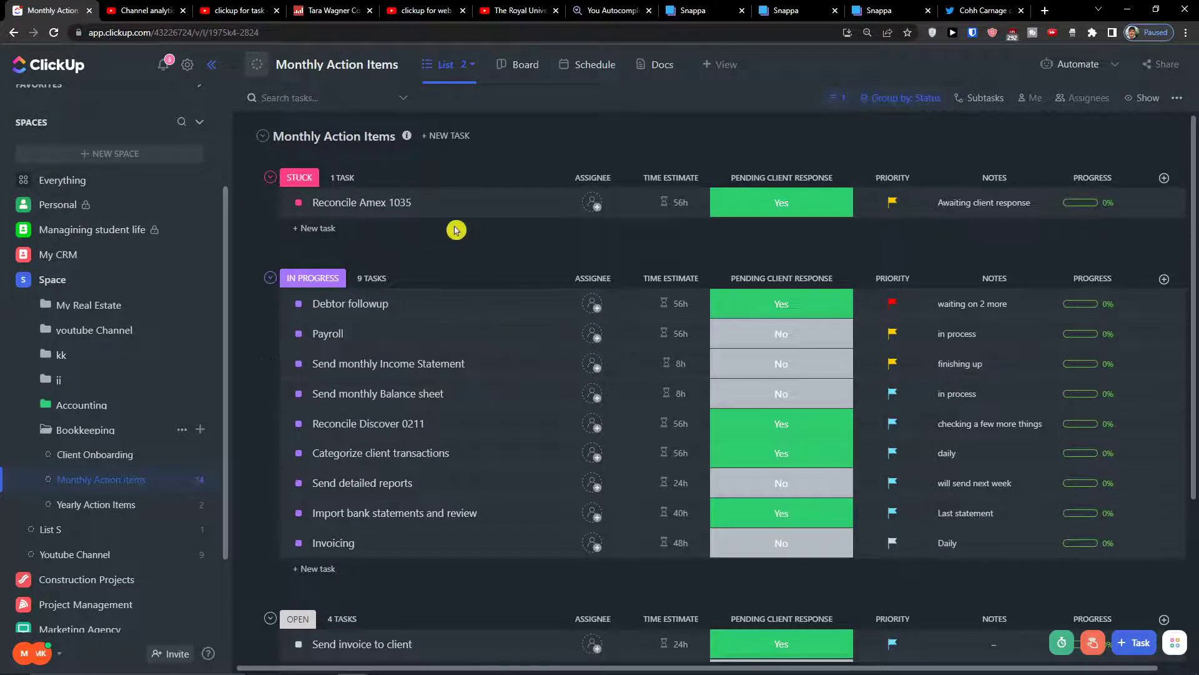
scroll(430, 387, "down", 2)
scroll(431, 471, "up", 2)
scroll(528, 587, "down", 2)
scroll(504, 522, "up", 2)
scroll(486, 528, "down", 2)
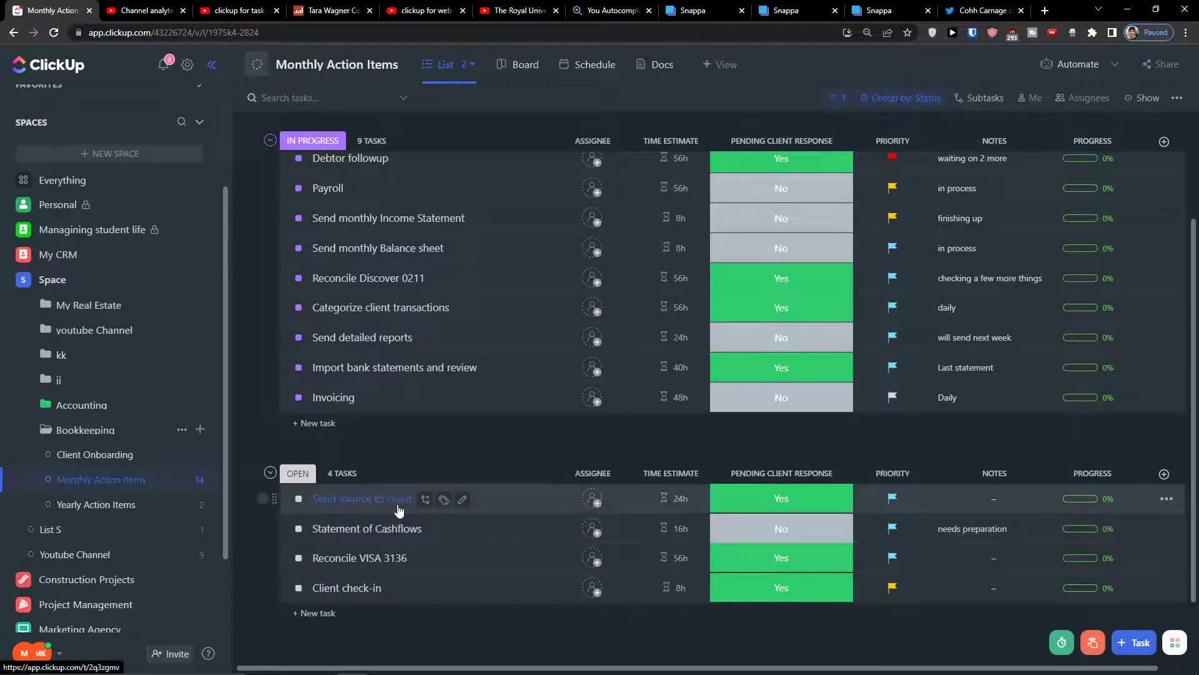
scroll(406, 450, "up", 2)
scroll(423, 340, "down", 2)
left_click_drag(455, 495, 498, 415)
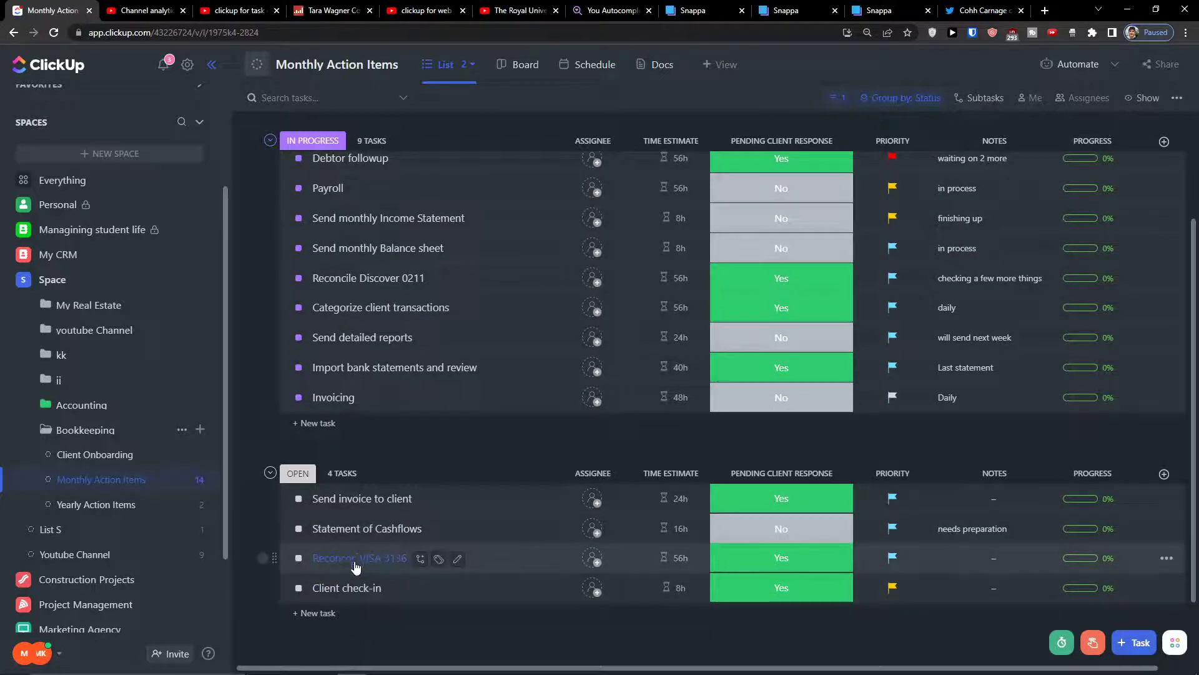
Add a text column named "client name" to the Monthly Action Items list
scroll(999, 431, "right", 1)
scroll(1089, 427, "up", 3)
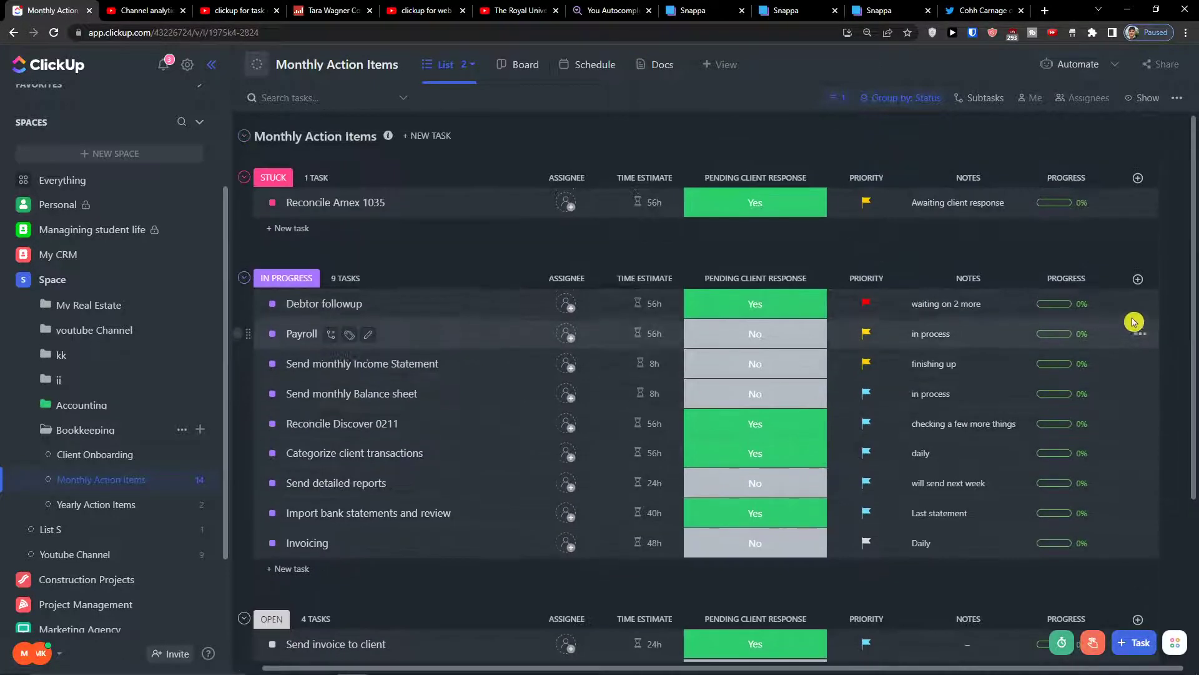
left_click(1138, 178)
left_click(1050, 321)
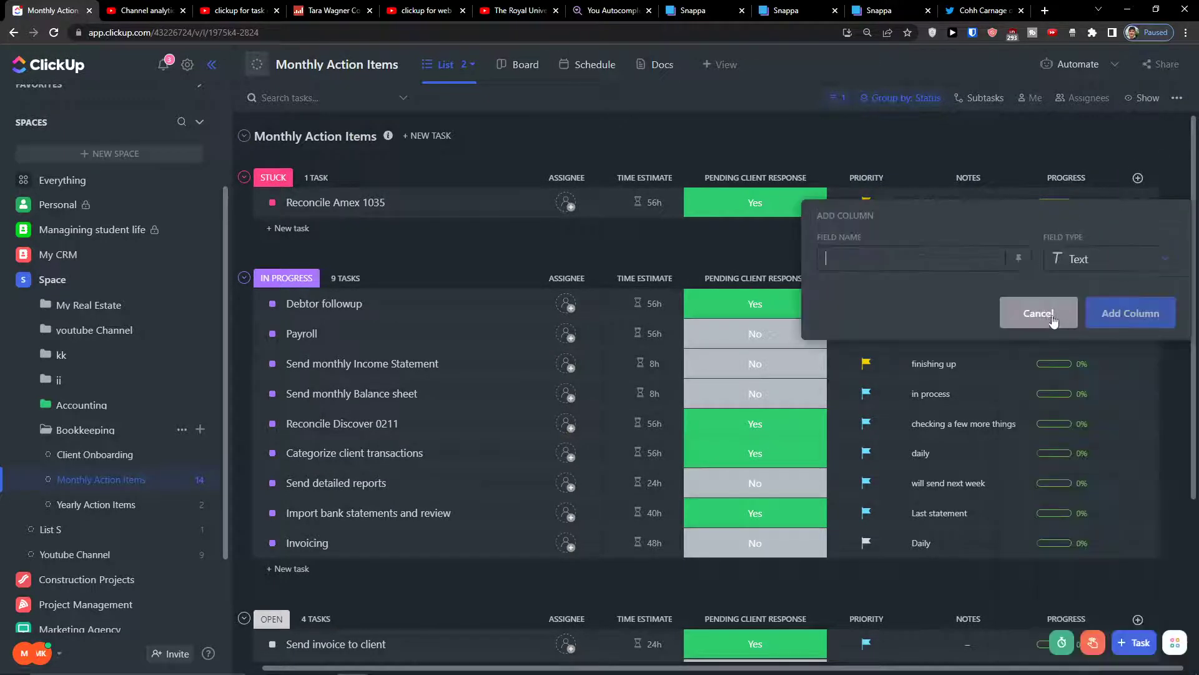
type("client name")
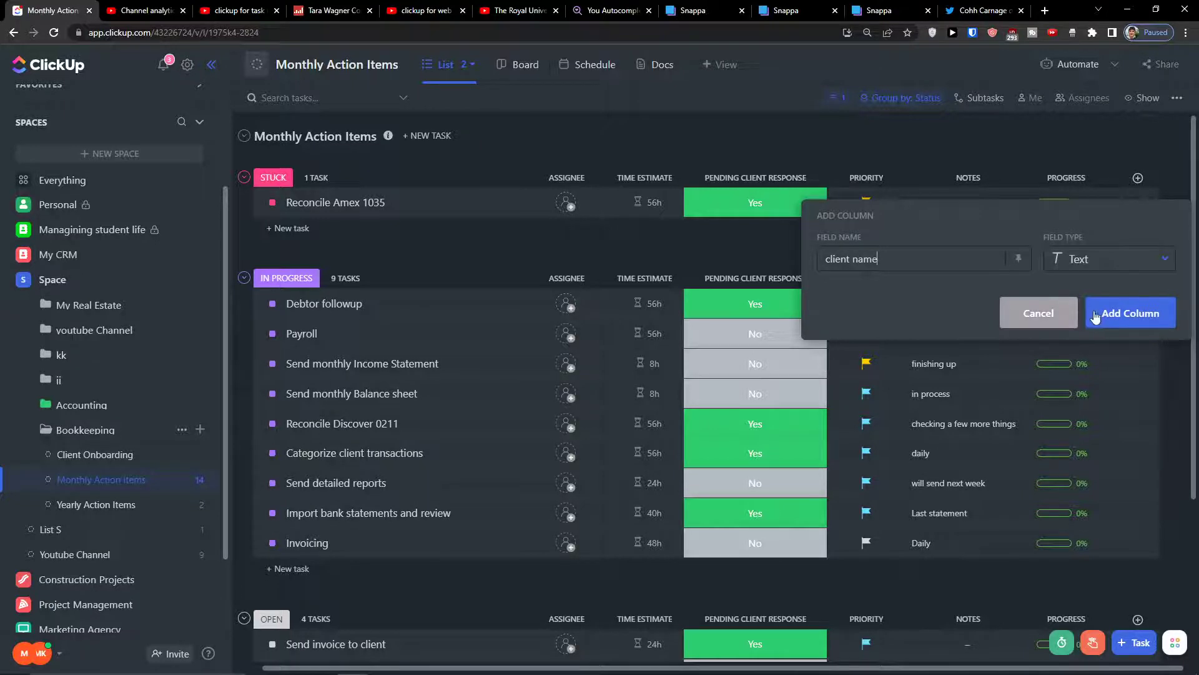
left_click(1132, 312)
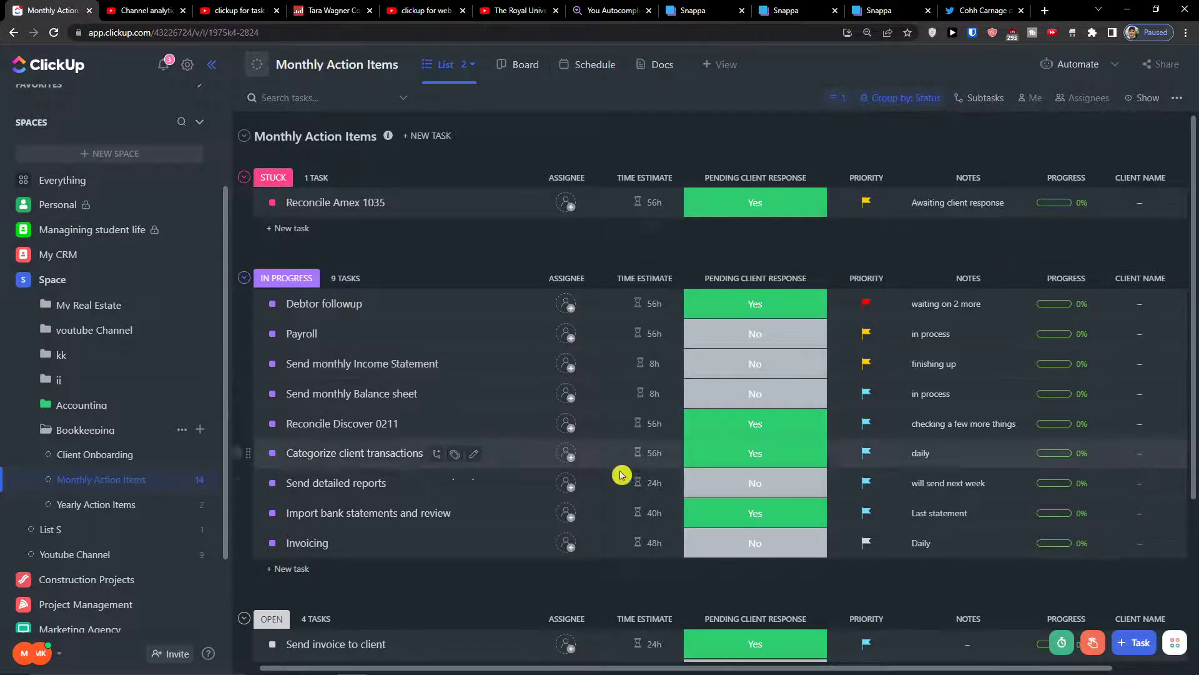
Look over the Monthly Action Items and Yearly Action Items lists, ending on the monthly list's columns
scroll(568, 496, "down", 2)
scroll(534, 384, "up", 2)
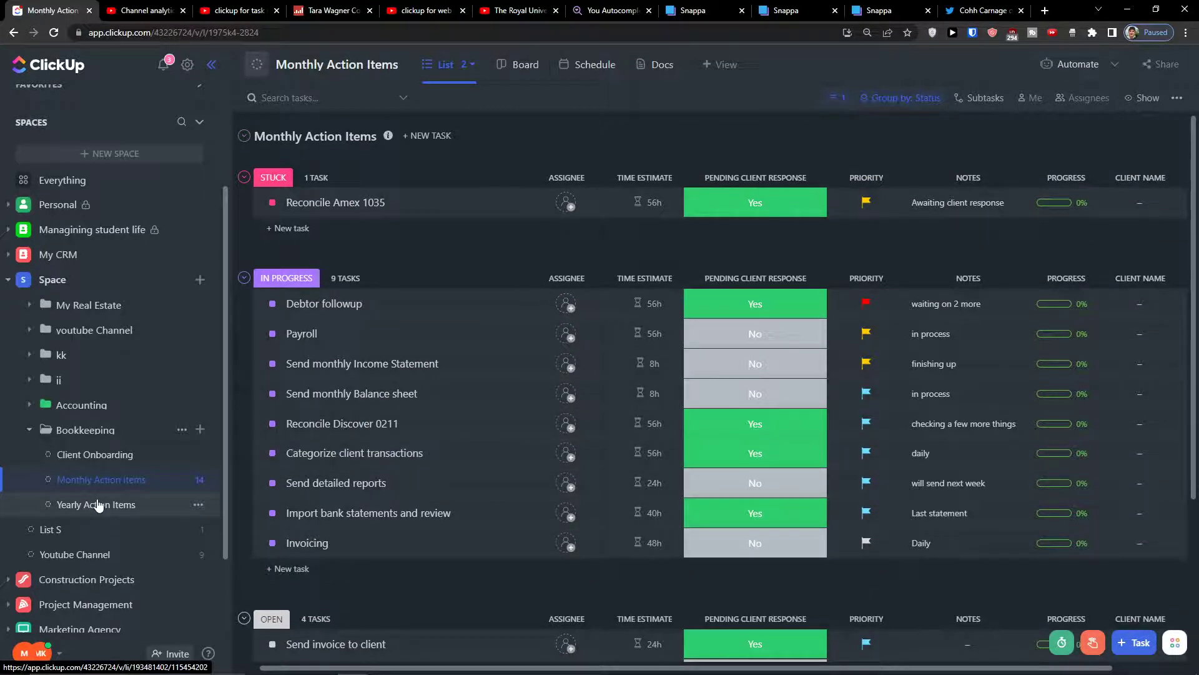
left_click(118, 503)
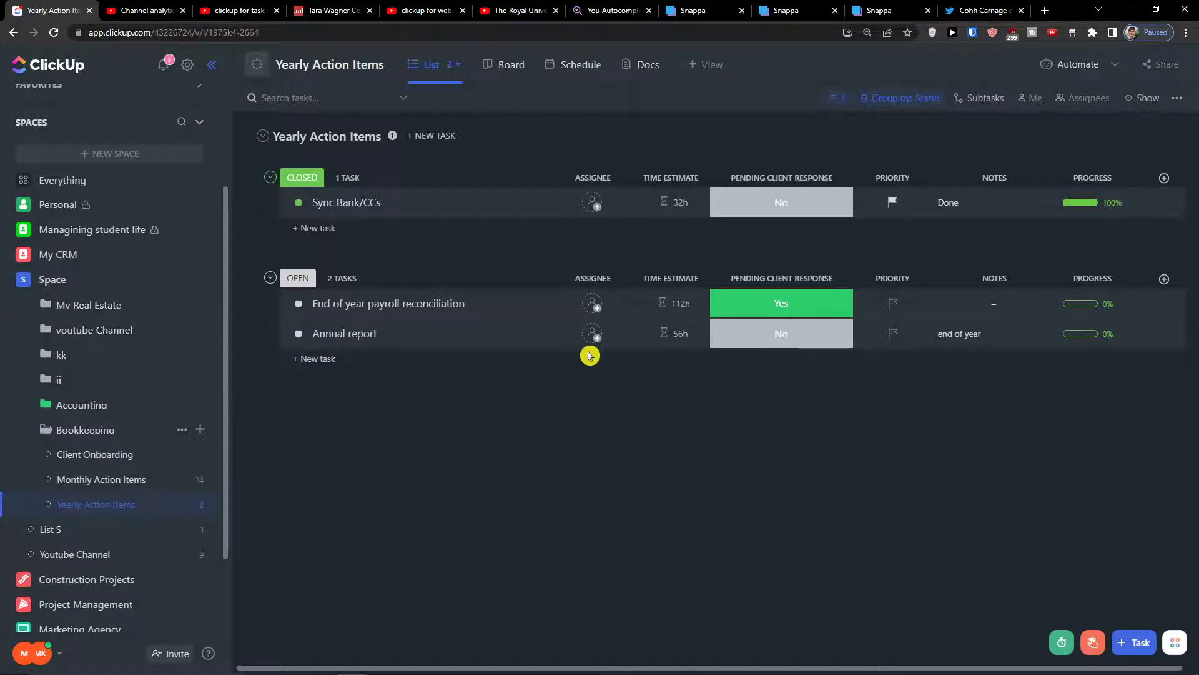
left_click(170, 491)
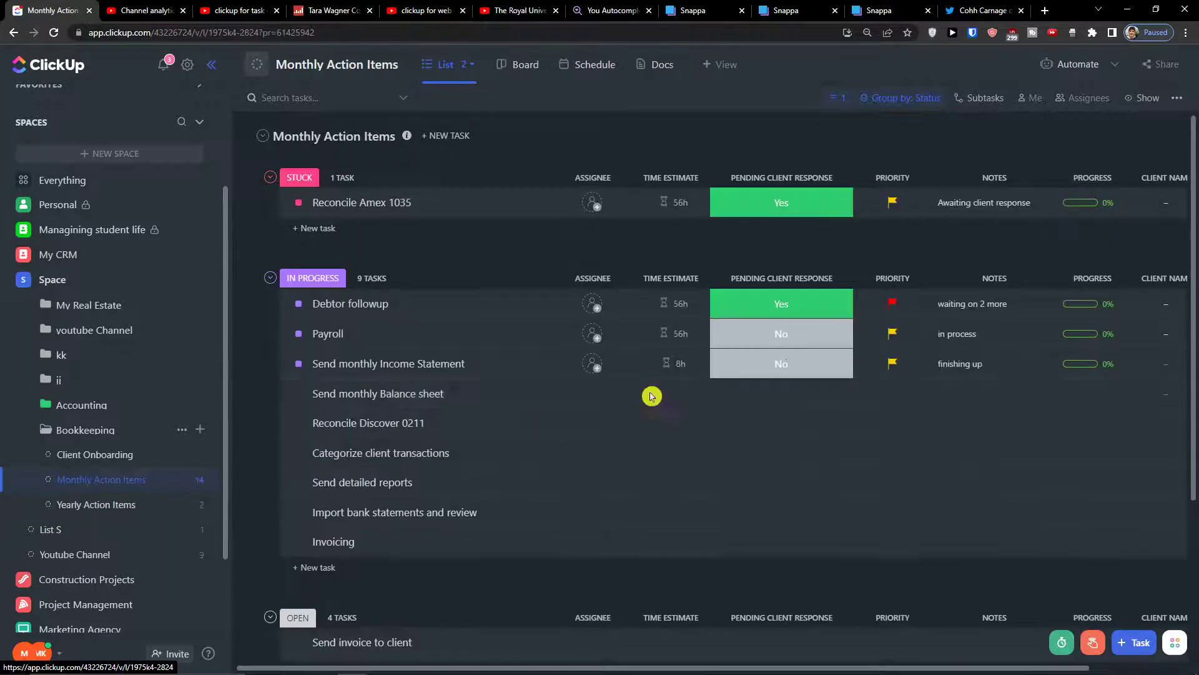
scroll(1162, 217, "right", 2)
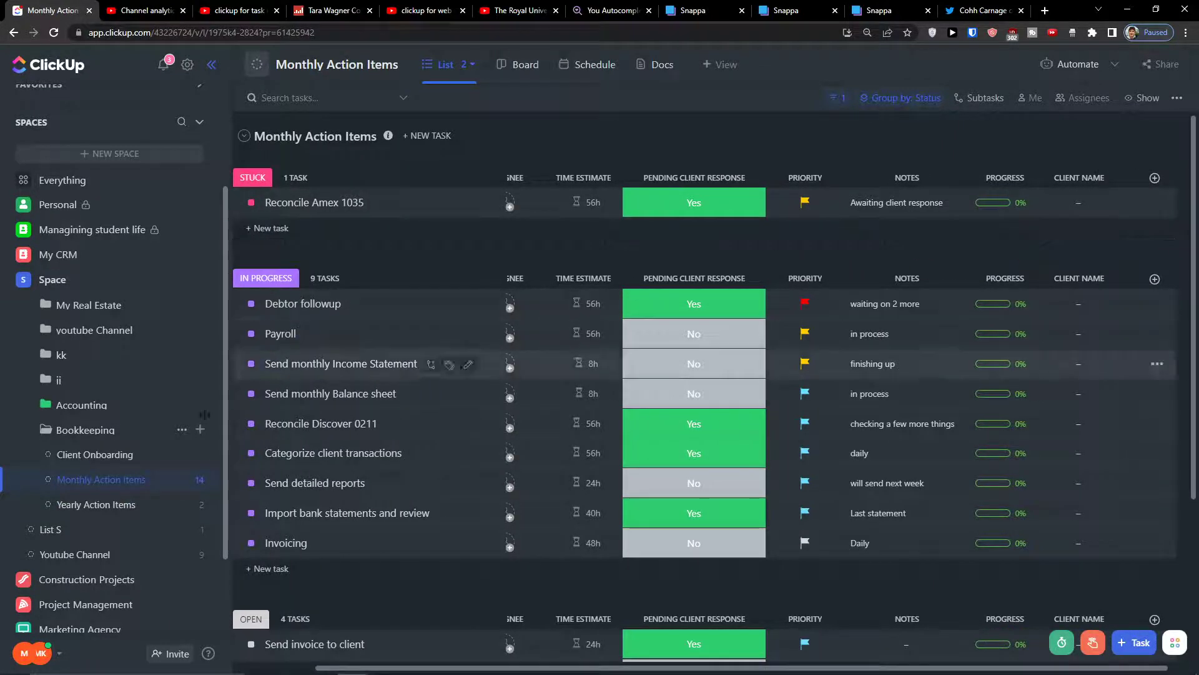
Create a new list named "Client" in the Bookkeeping folder
left_click(199, 430)
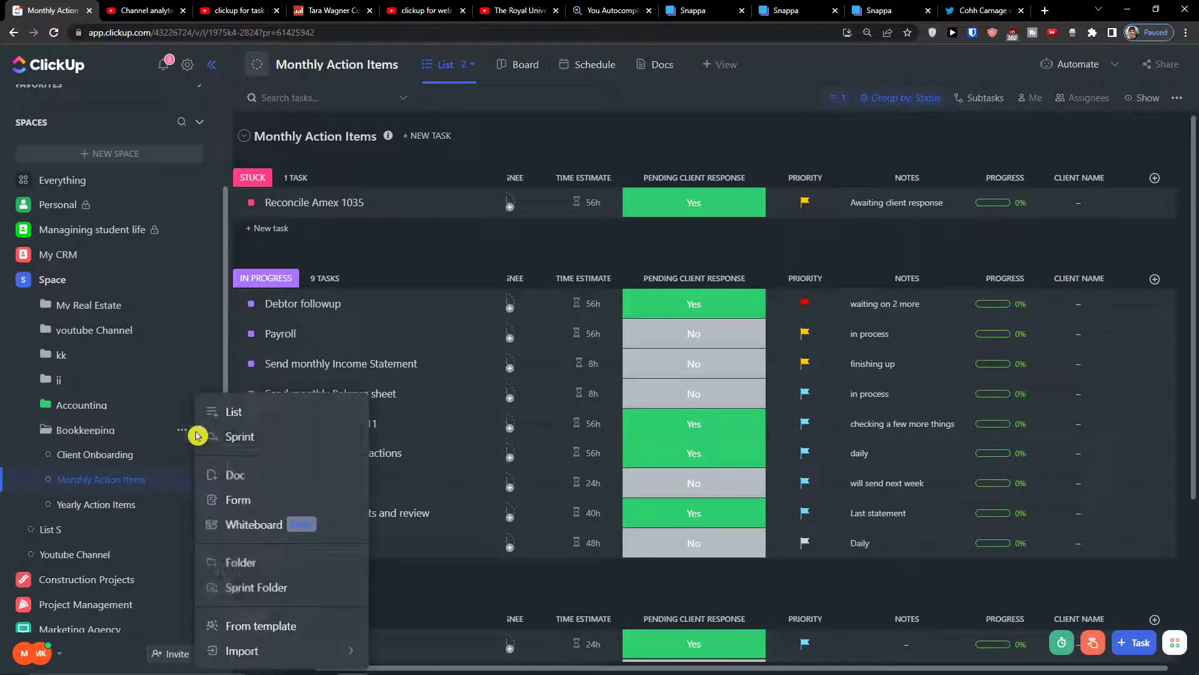
left_click(233, 413)
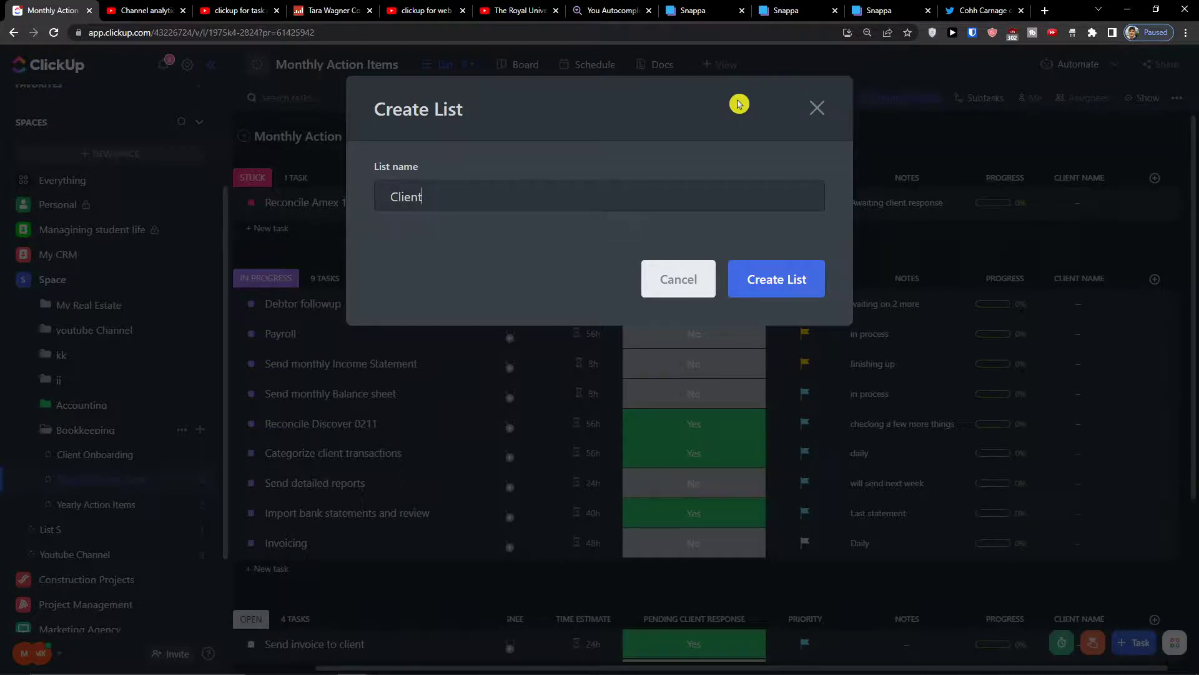
left_click(777, 278)
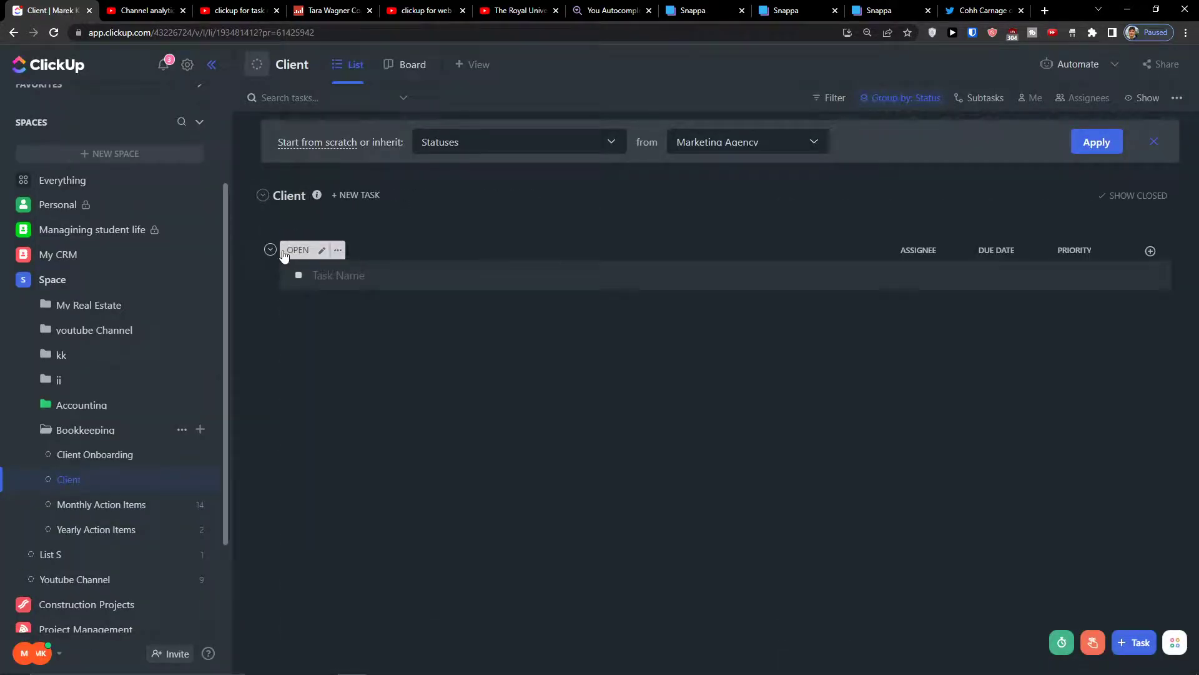
Switch the Client list to custom statuses and rename the To Do status to "Active clients"
left_click(338, 275)
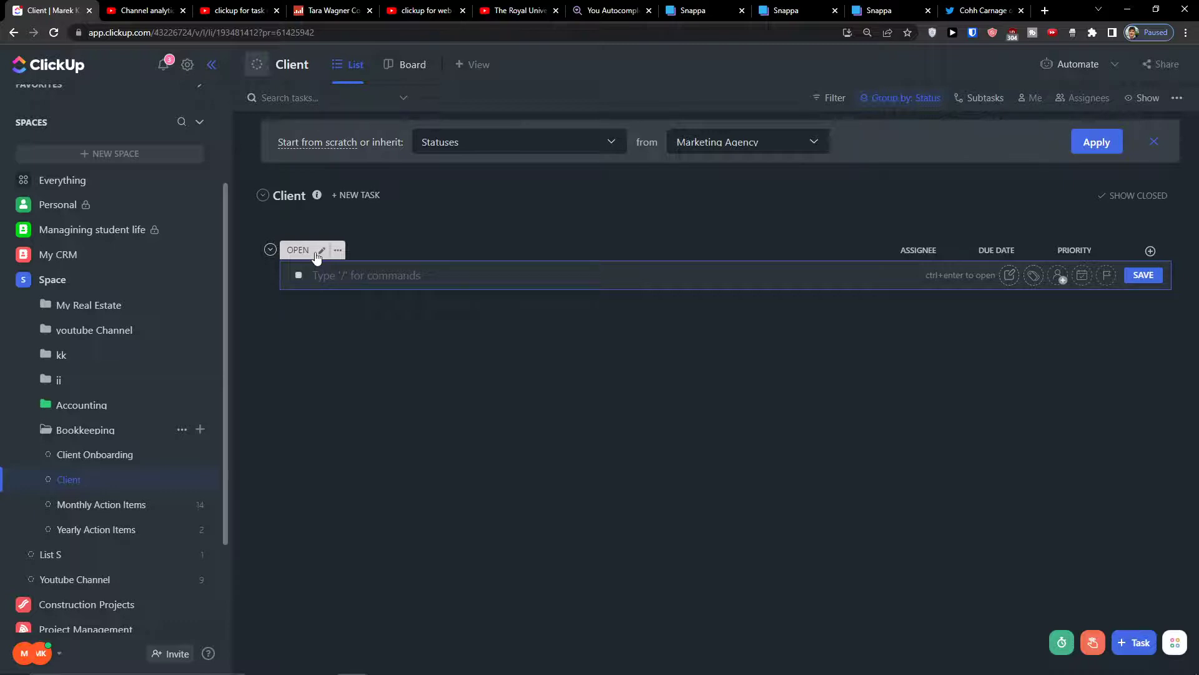
left_click(298, 65)
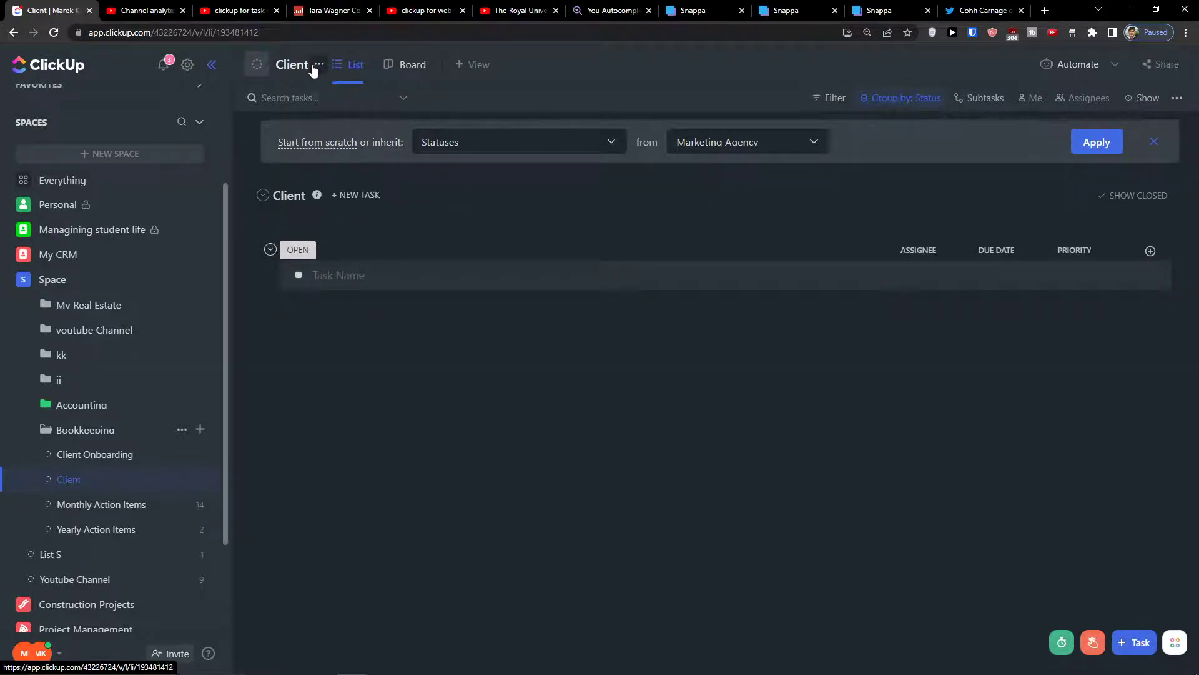
left_click(319, 65)
mouse_move(388, 342)
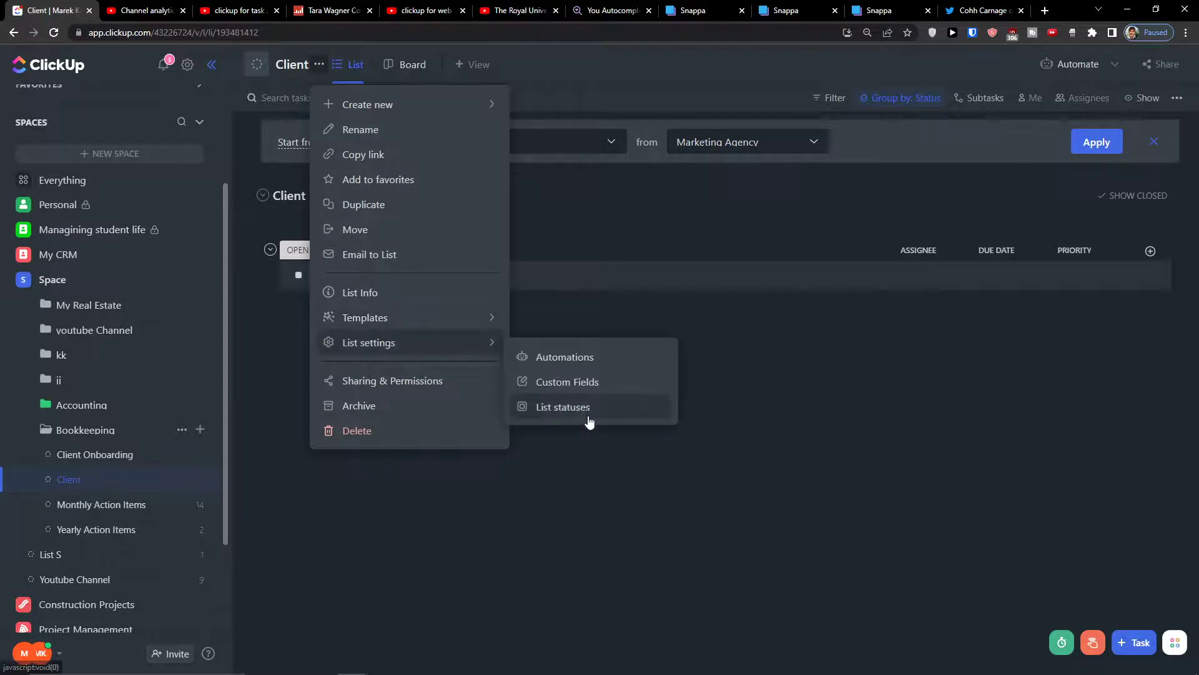
left_click(587, 419)
left_click(496, 220)
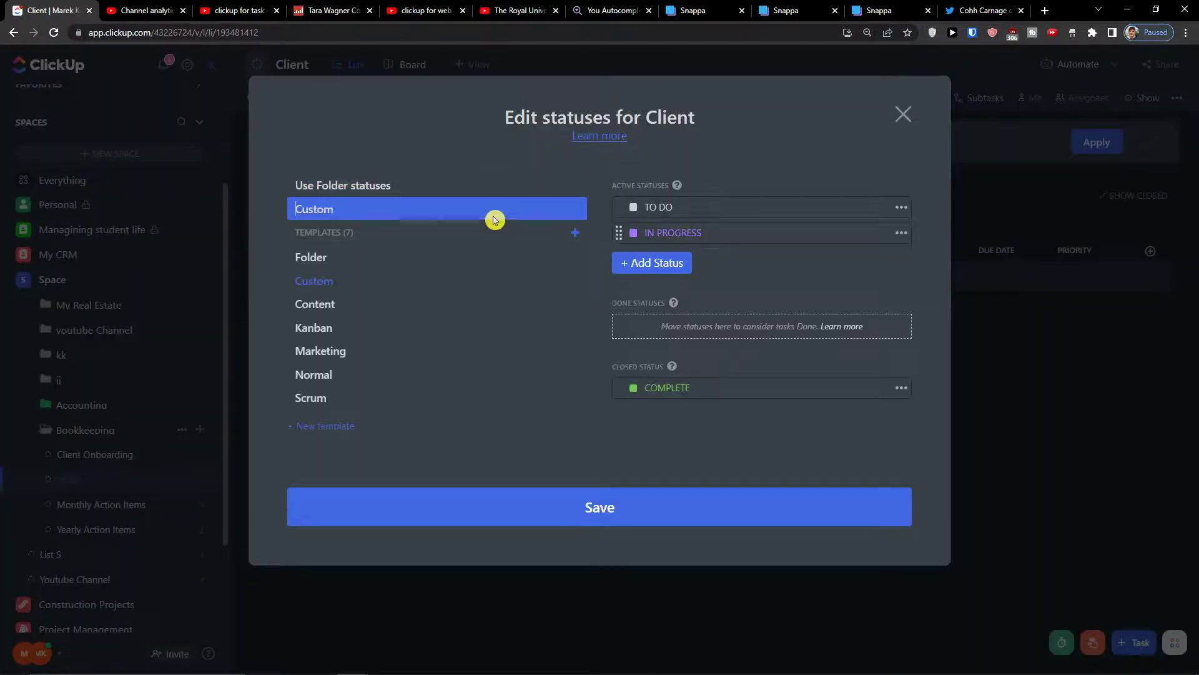
left_click_drag(673, 209, 668, 218)
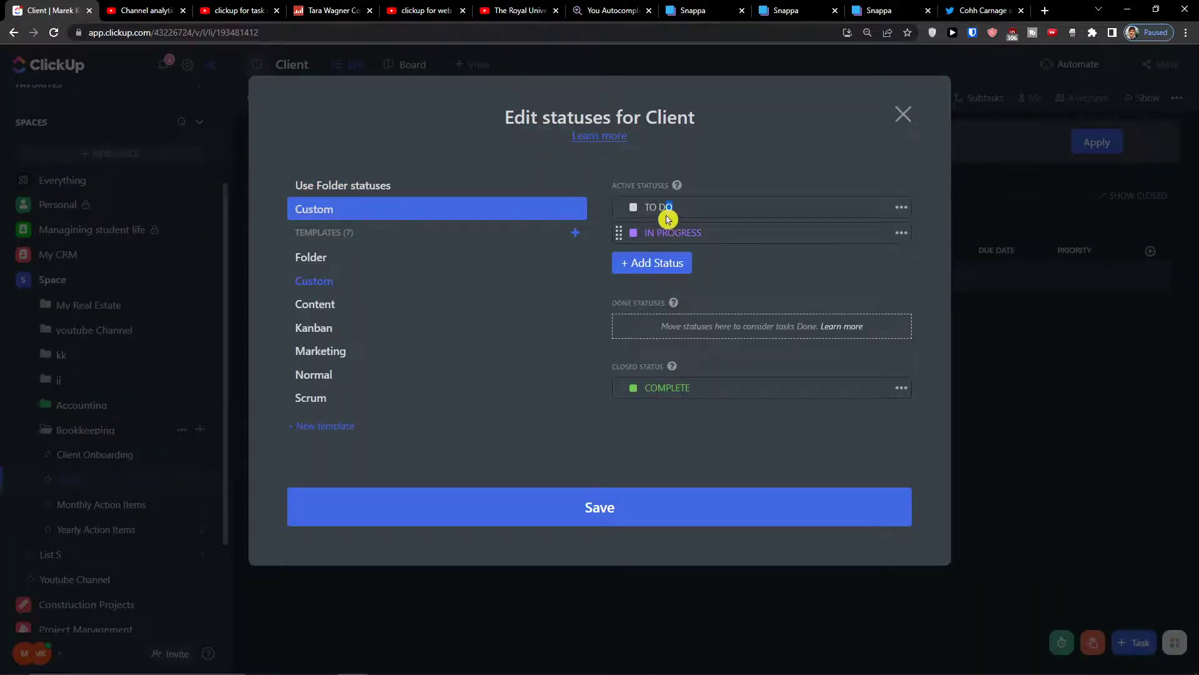
left_click(703, 232)
left_click(687, 214)
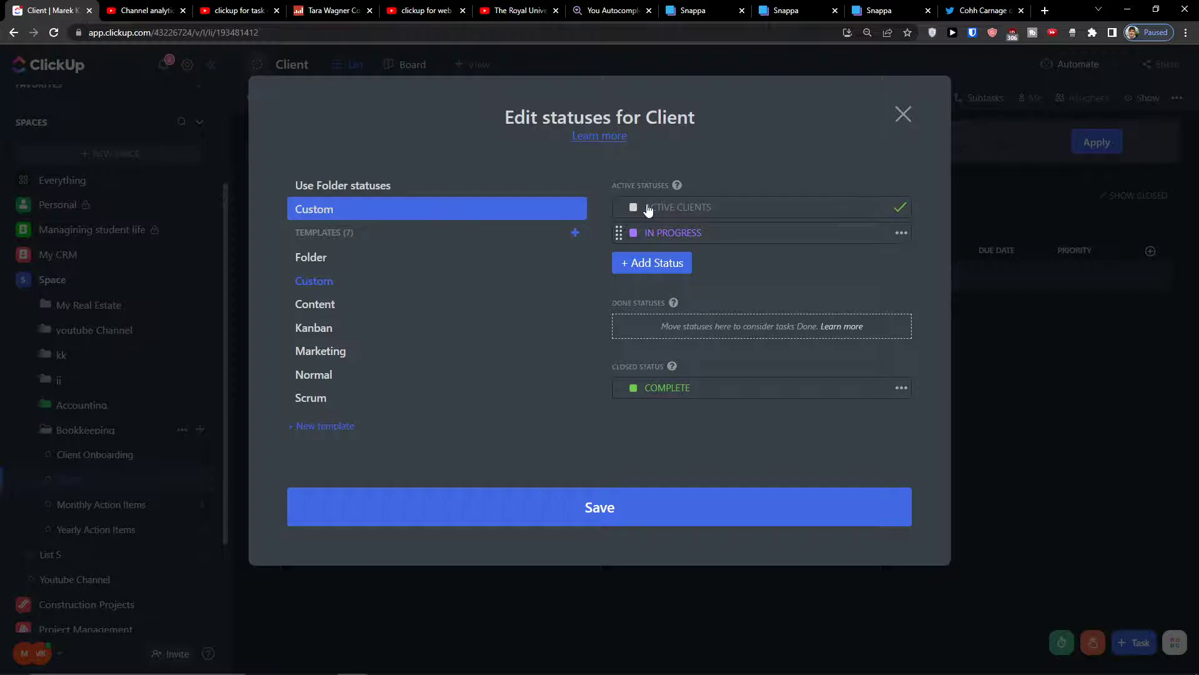
key("Return")
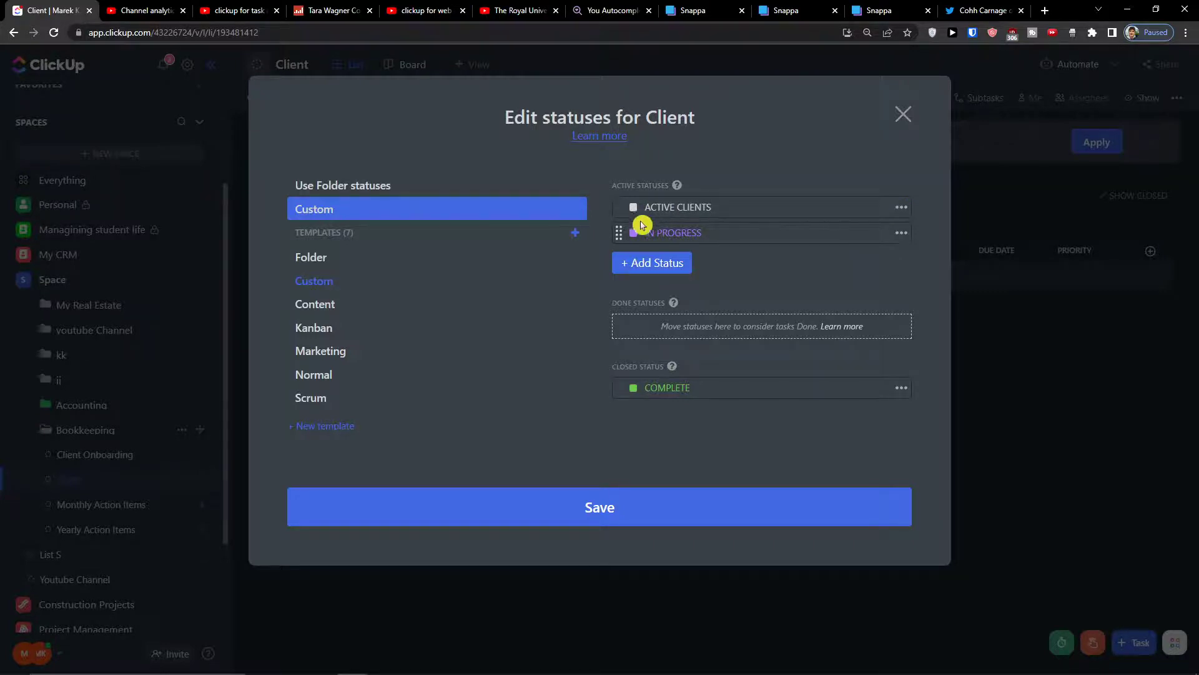
Color the Active Clients status green and save the status changes for the Client list
left_click(633, 208)
left_click(648, 180)
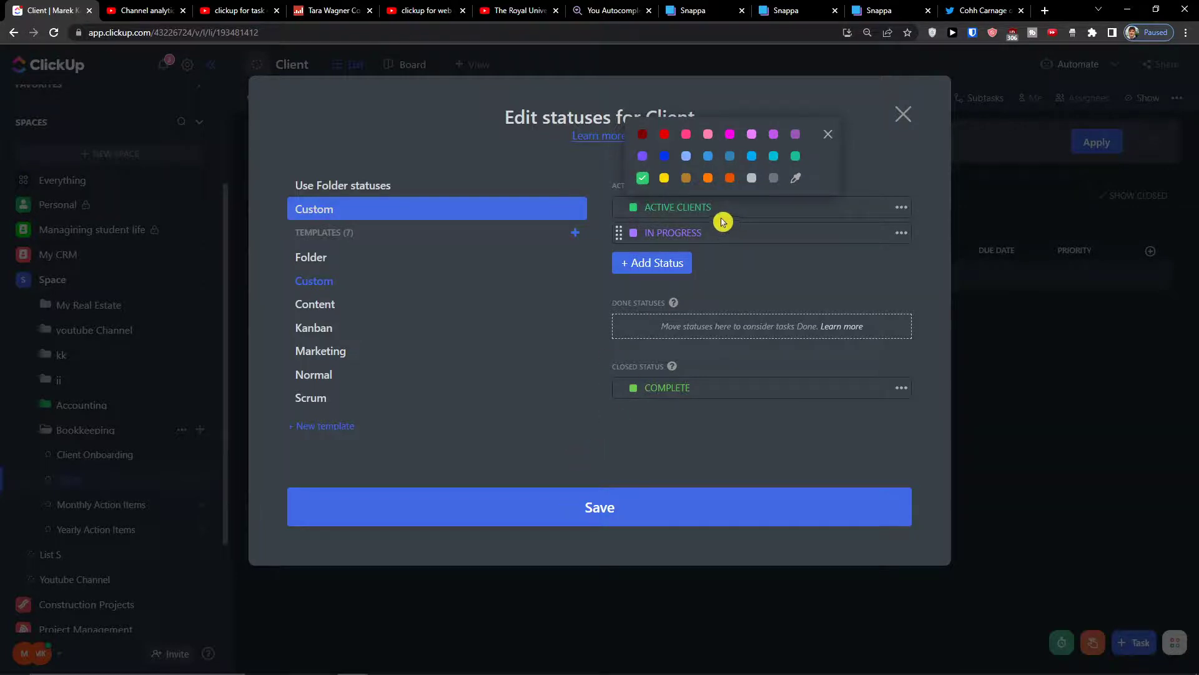
left_click(532, 507)
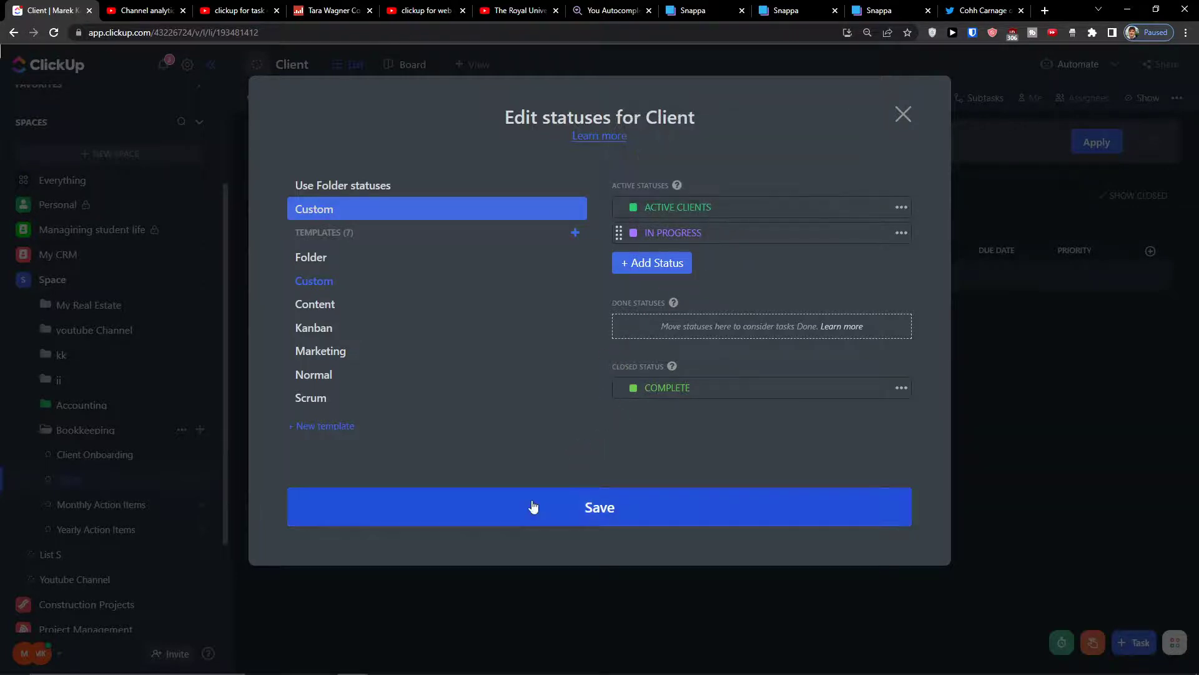
left_click(565, 489)
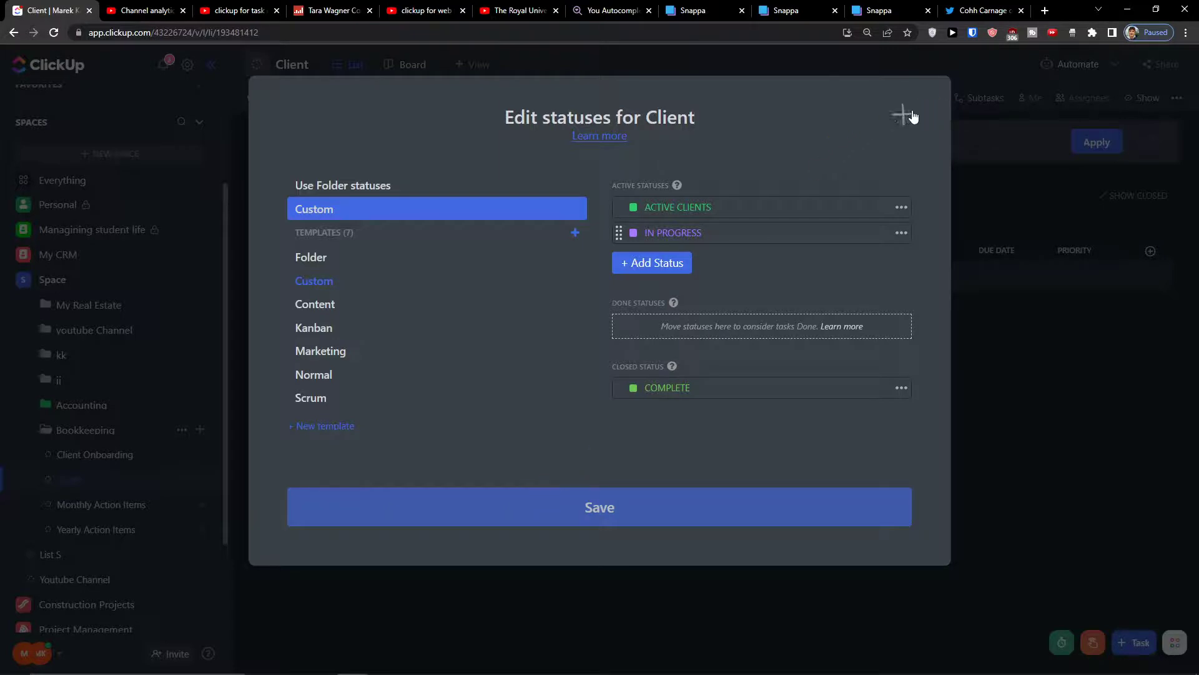
left_click(950, 135)
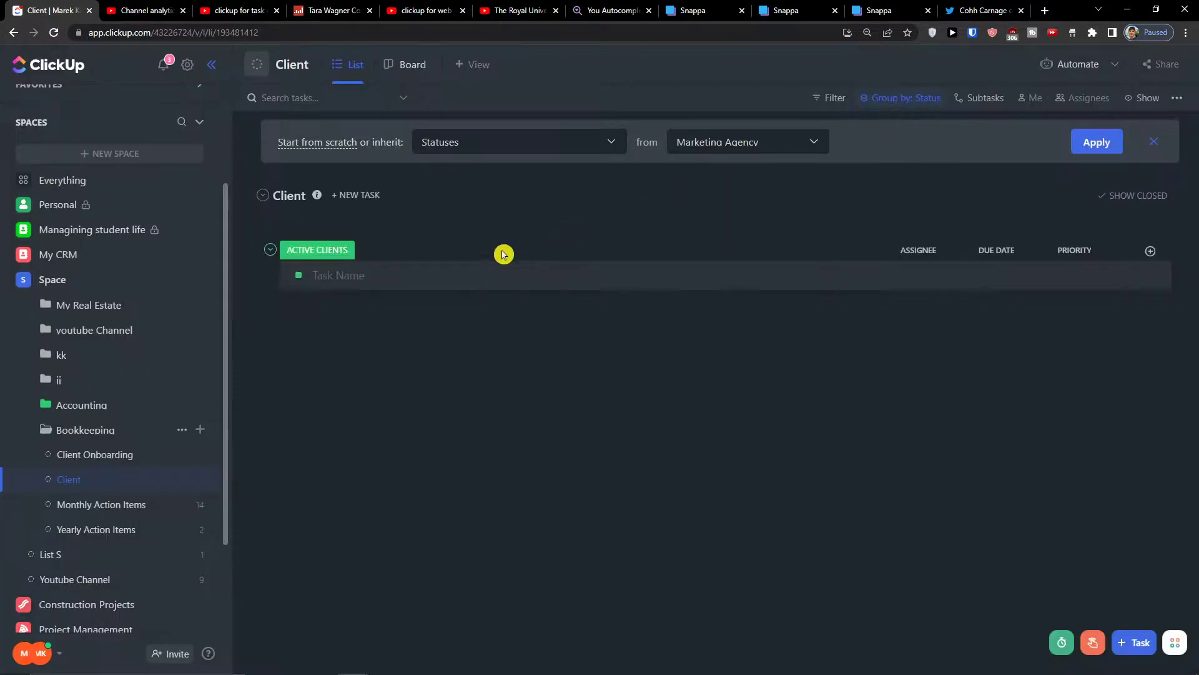
Browse the slash commands in a new task under Active Clients and save the task with the client's name as its title
left_click(397, 282)
left_click(379, 273)
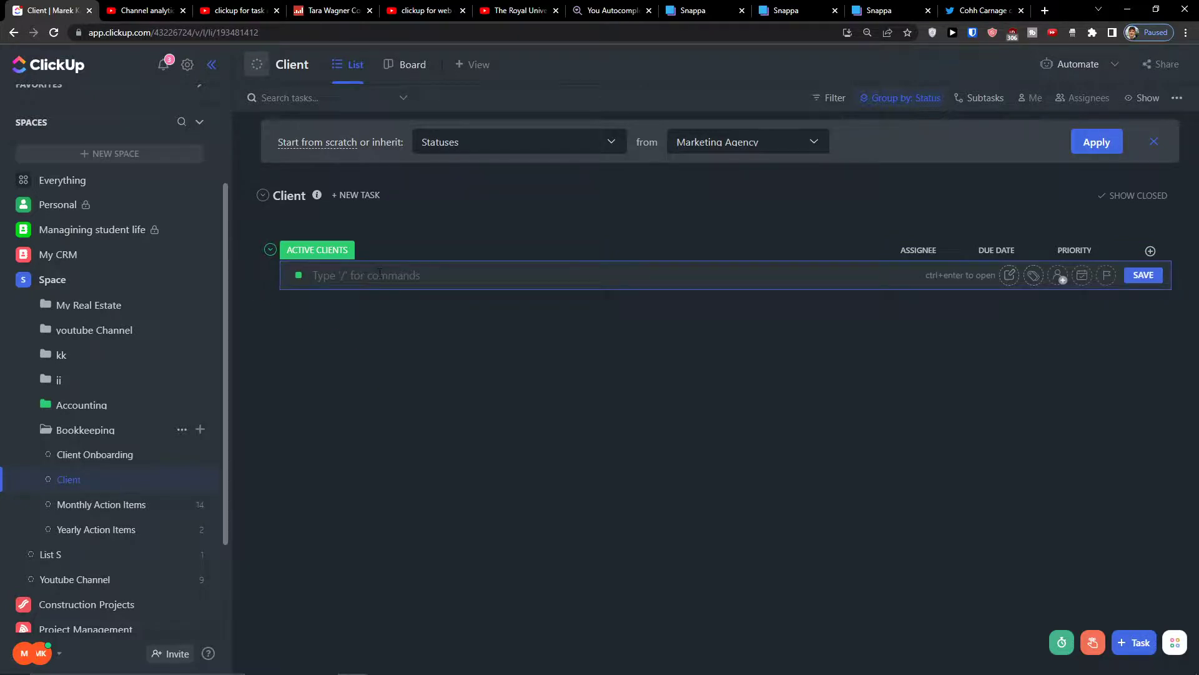
type("/")
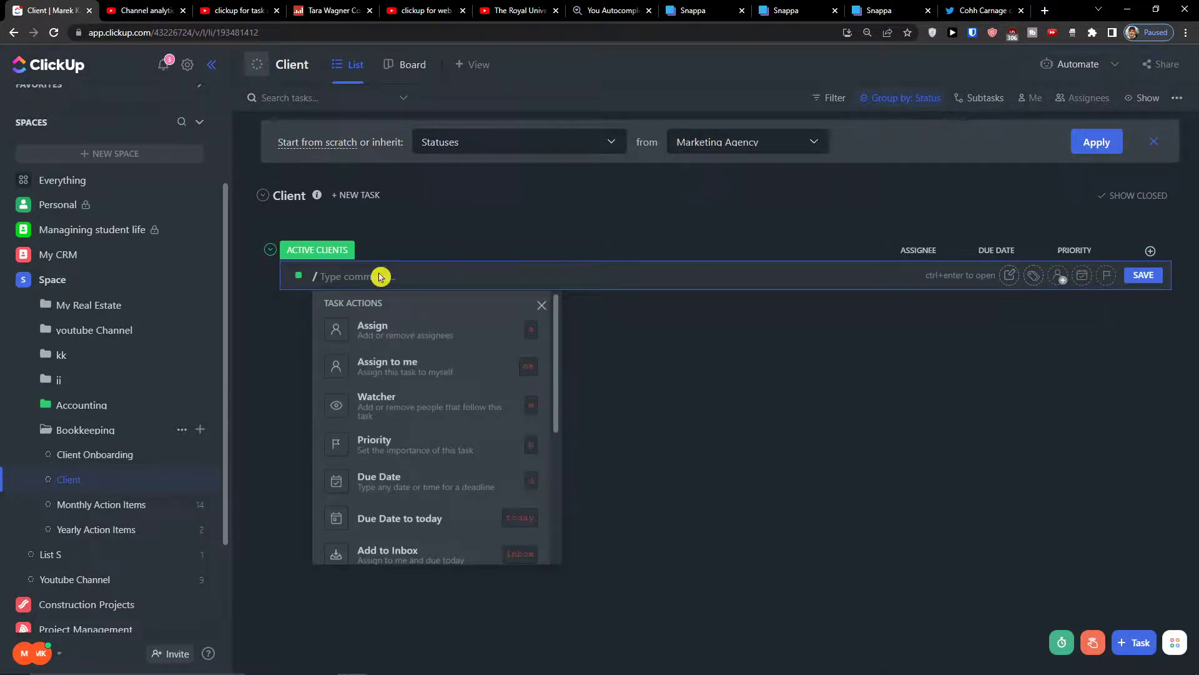
key("BackSpace")
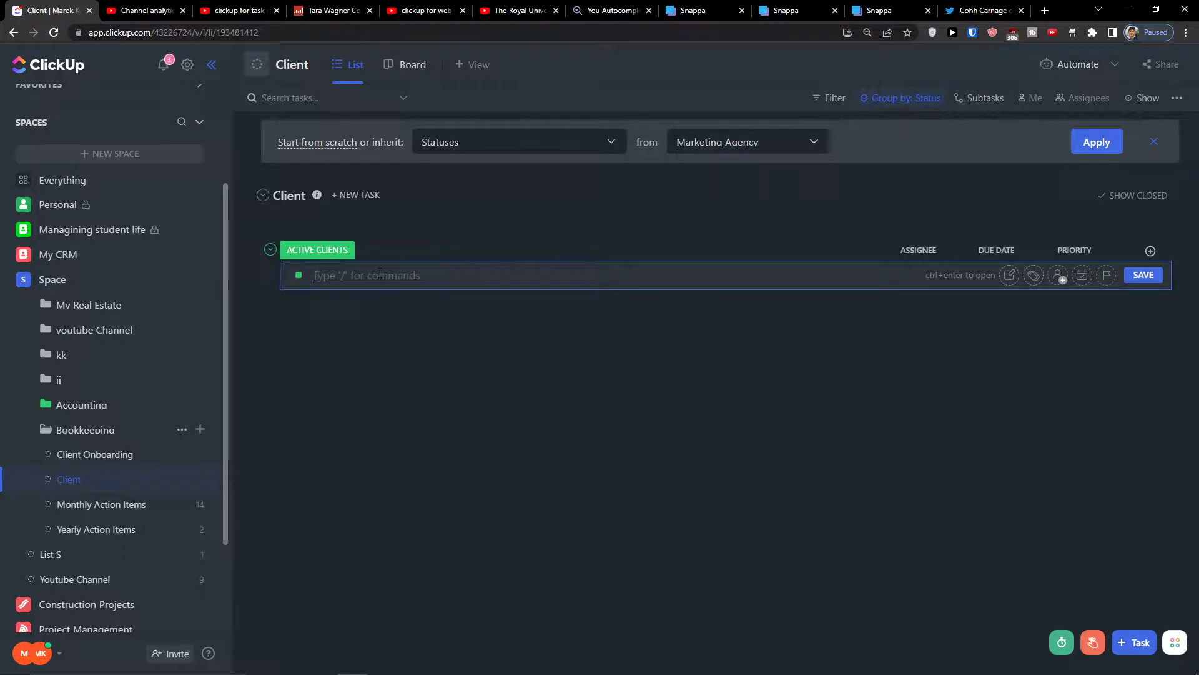
type("/")
scroll(490, 468, "down", 5)
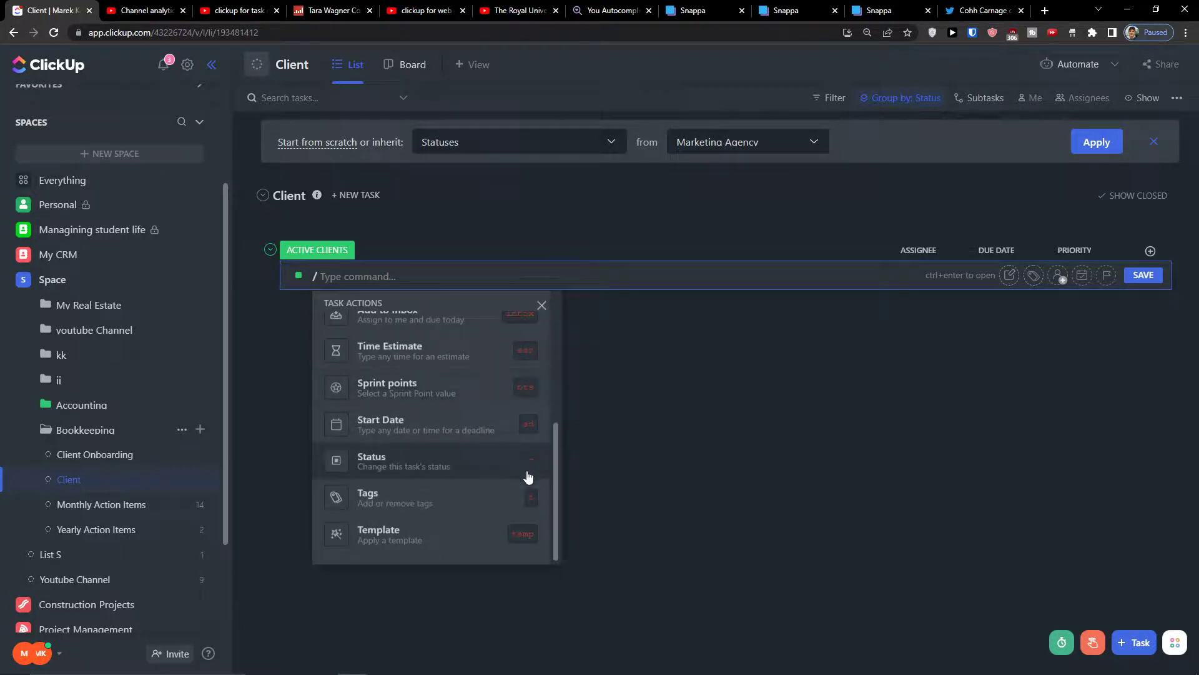
left_click(614, 284)
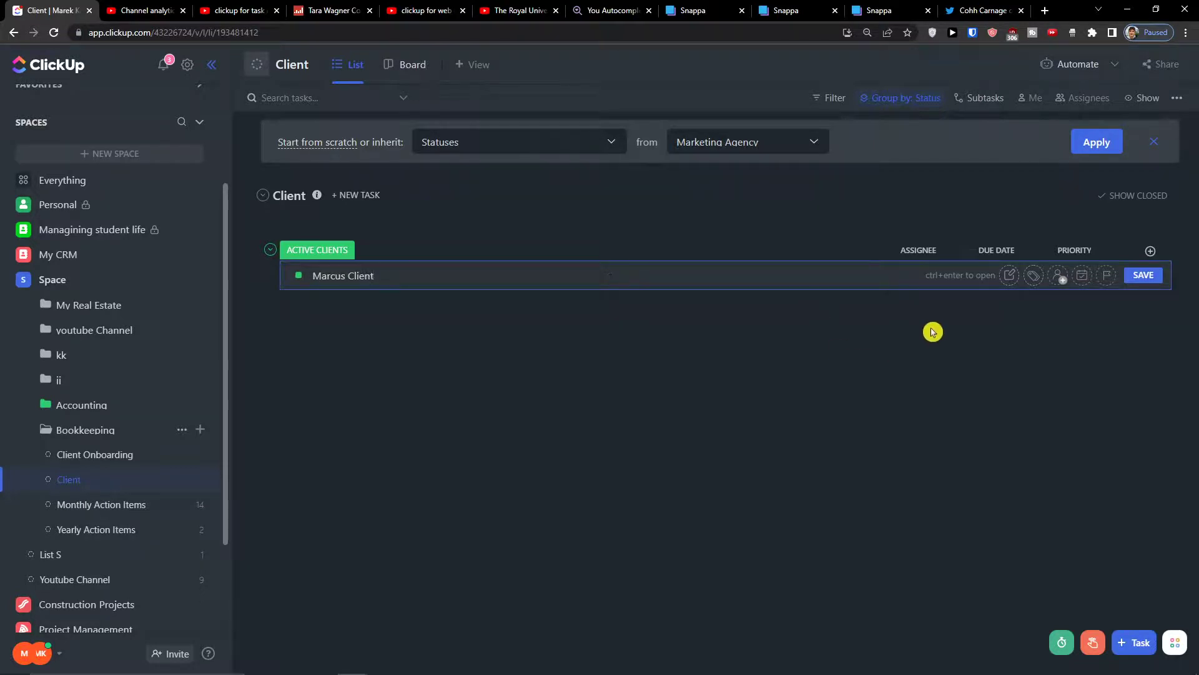
left_click(1156, 276)
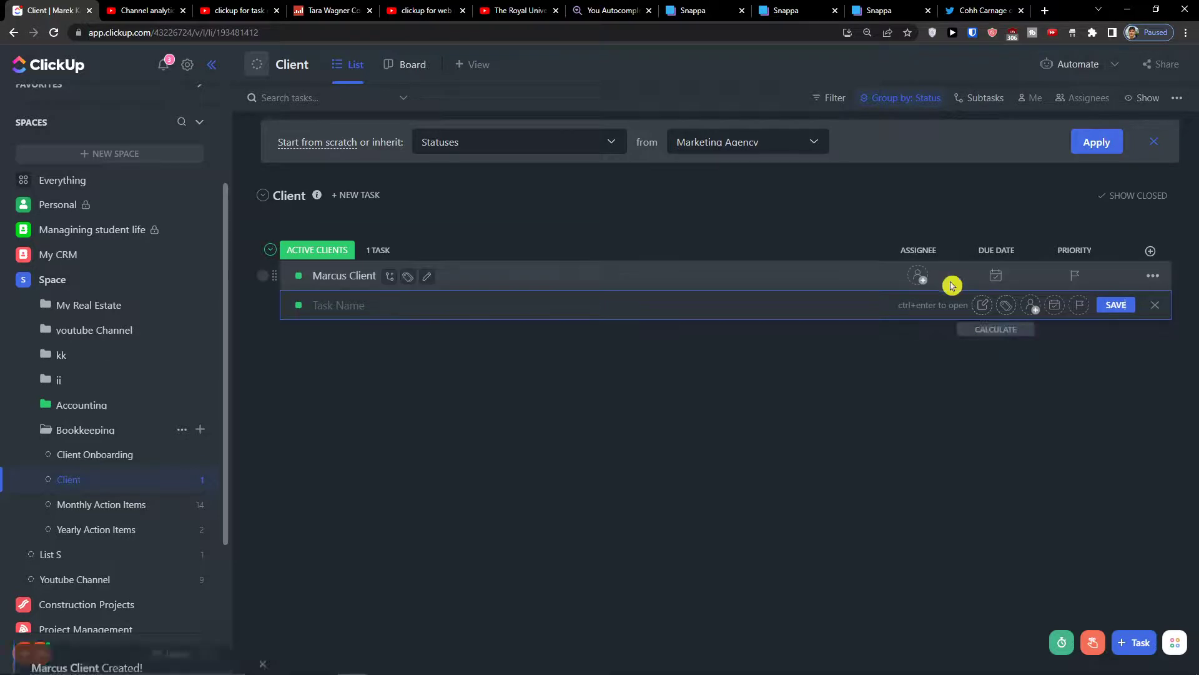
Add a Phone column named "phone" to the Client list
left_click(1150, 251)
scroll(1106, 425, "down", 3)
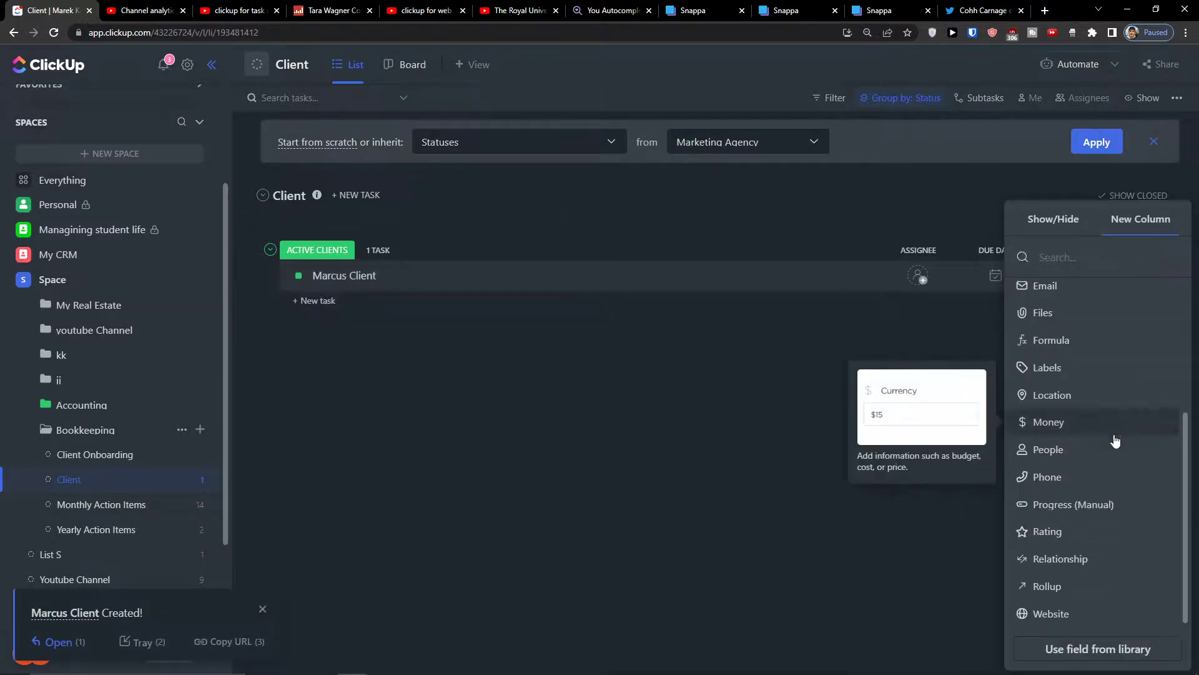
scroll(1116, 441, "up", 3)
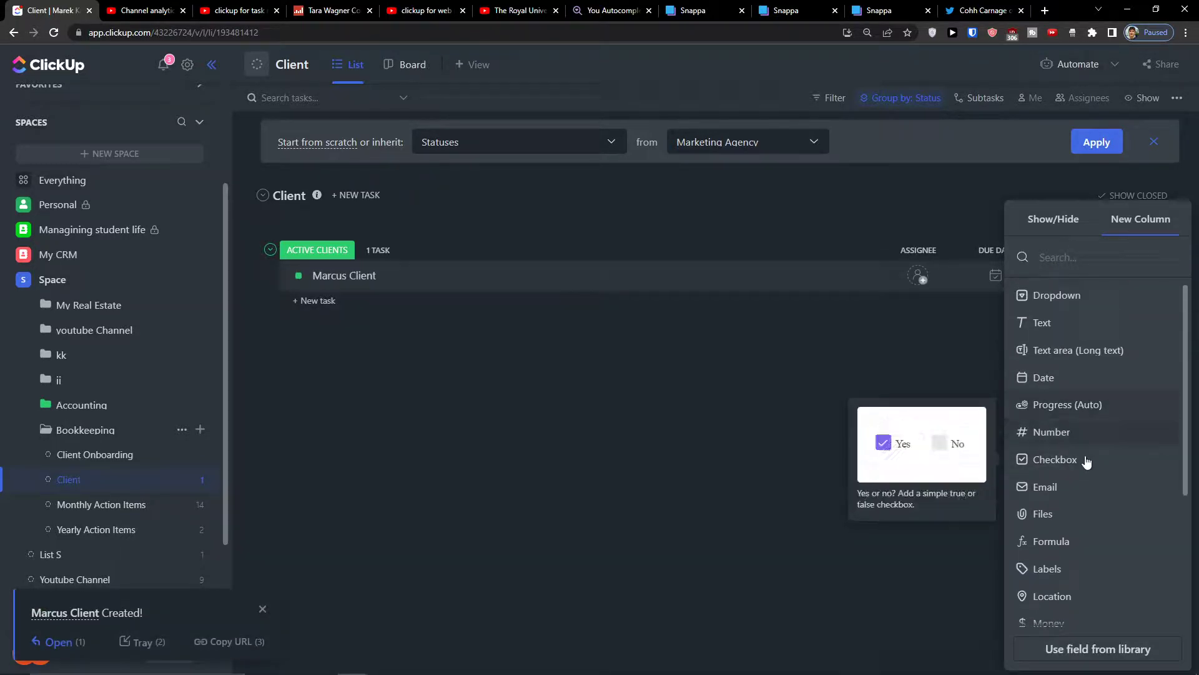
scroll(1087, 461, "down", 3)
left_click(1084, 474)
type("phone")
left_click(1090, 378)
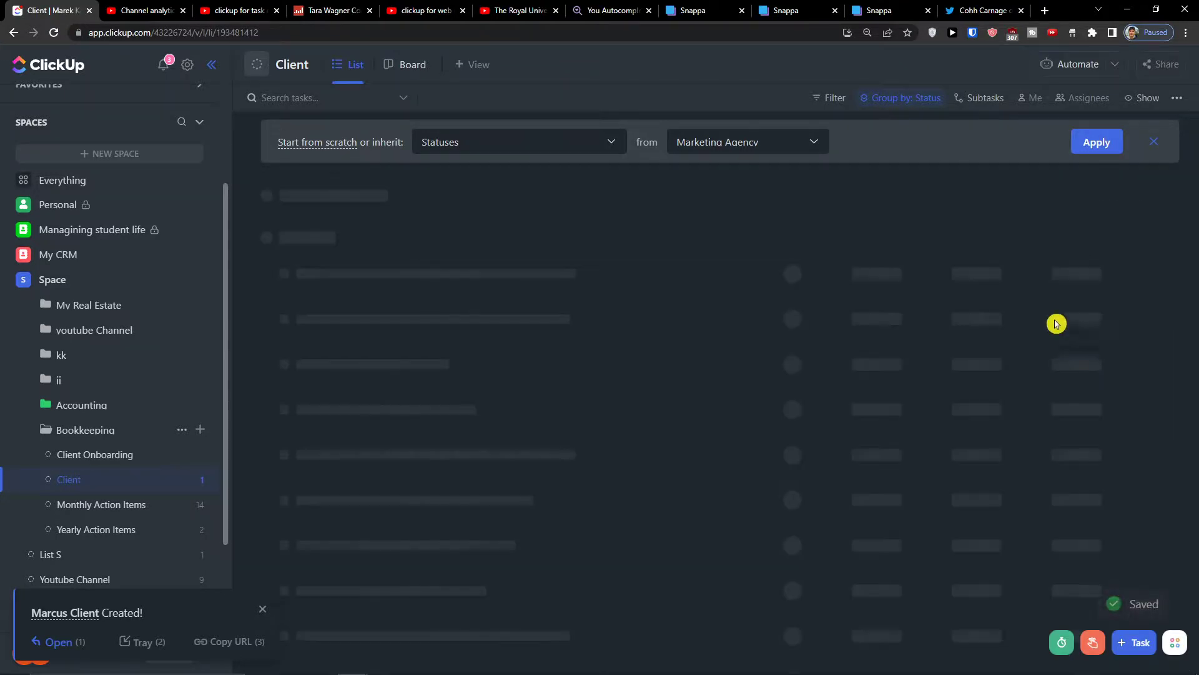
Add an Email column named "email" to the Client list
left_click(1151, 251)
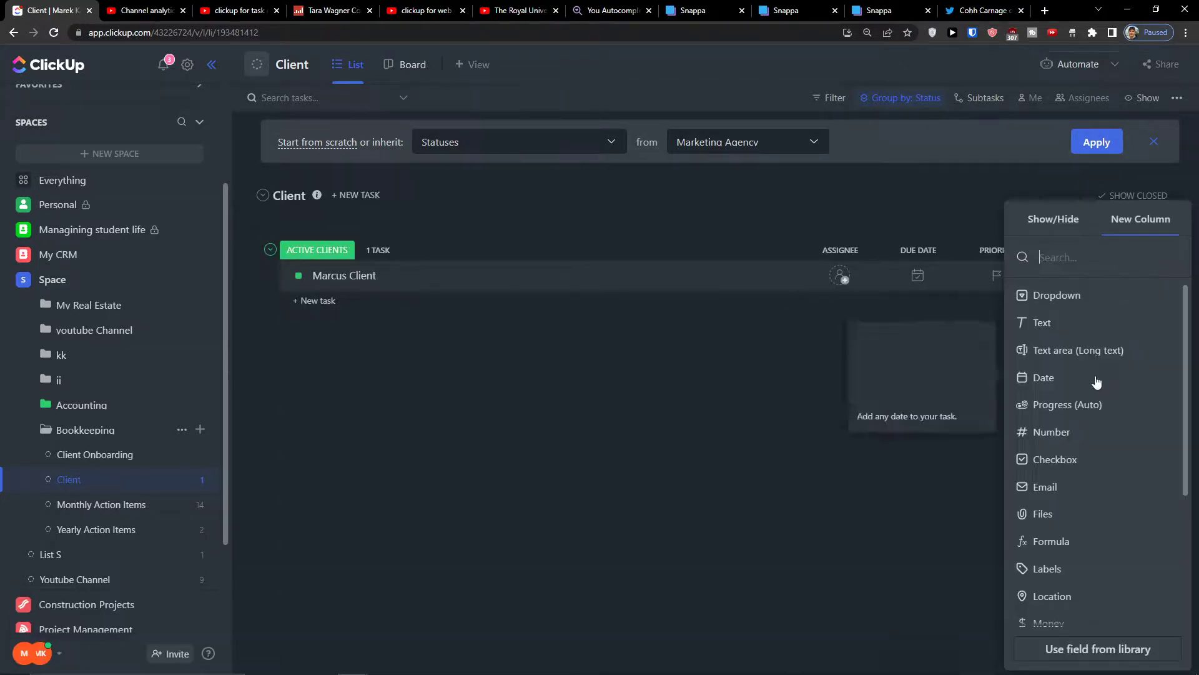
scroll(1095, 399, "down", 3)
scroll(1087, 520, "up", 5)
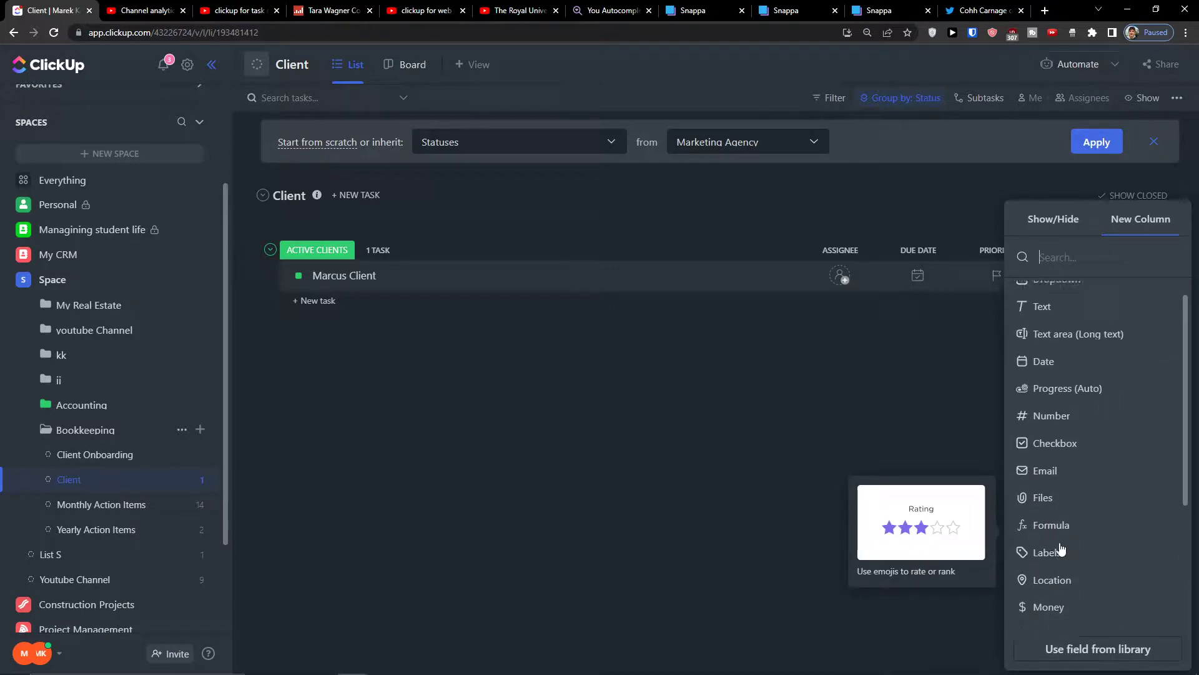
left_click(1070, 354)
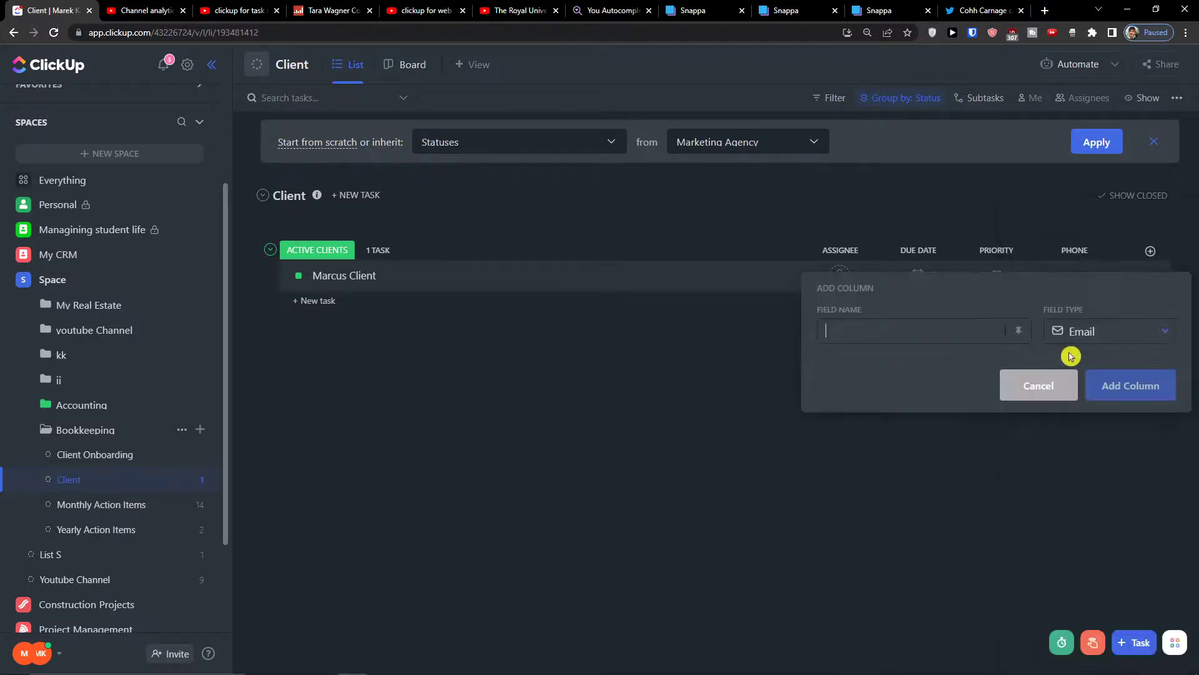
type("email")
left_click(1101, 381)
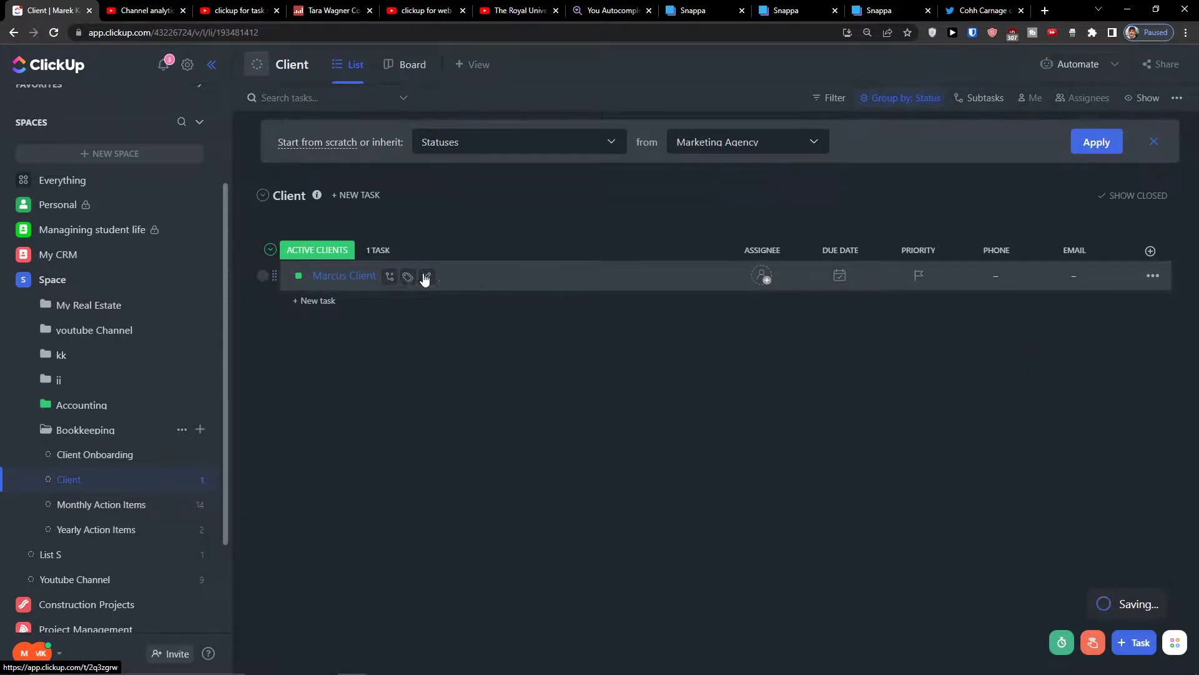
Look over the client's task details and the column types available for the Client list
left_click(483, 285)
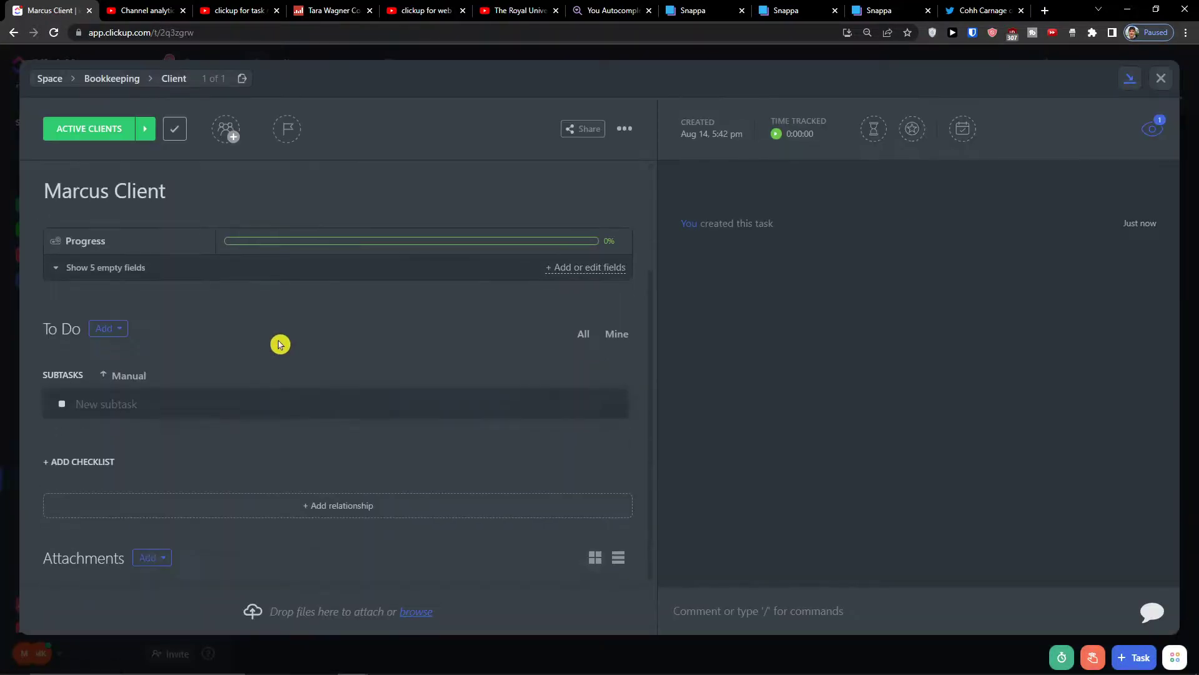
left_click(1160, 78)
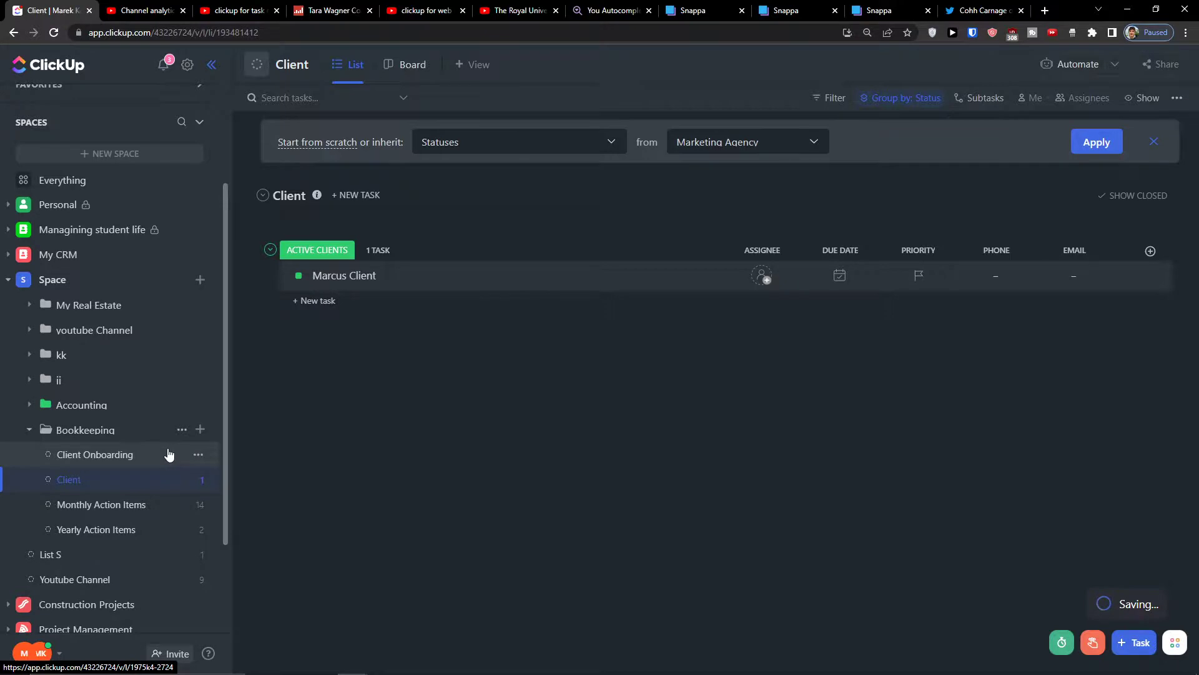
left_click(1149, 256)
scroll(1093, 349, "down", 3)
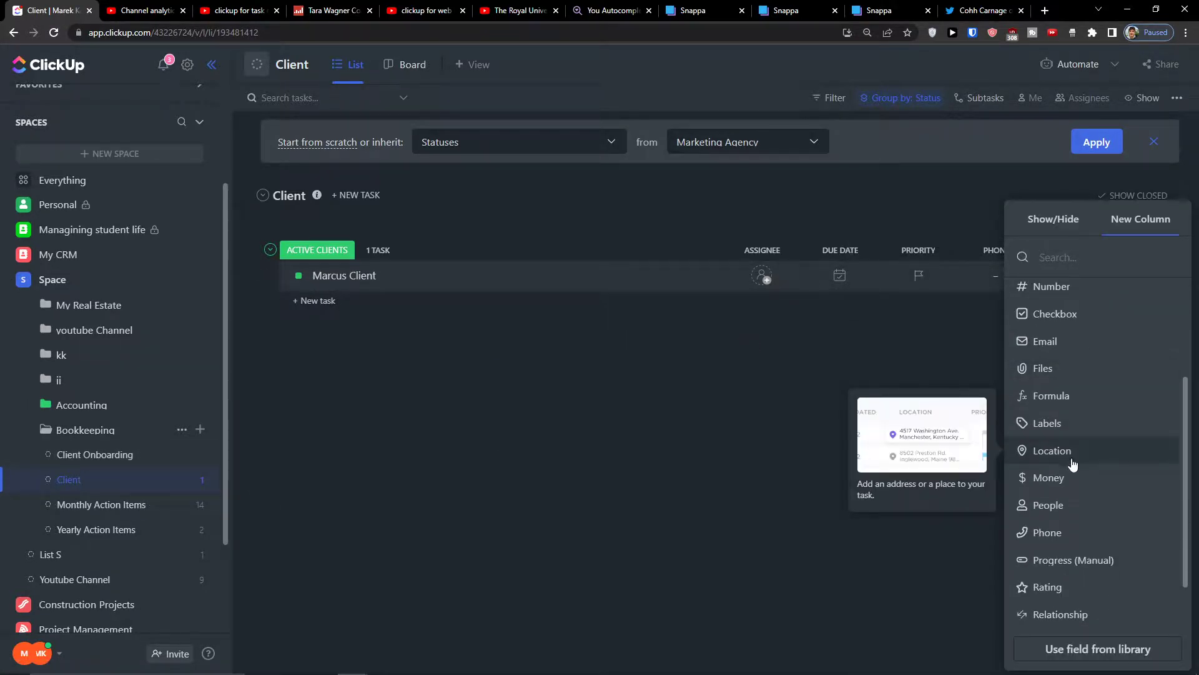
scroll(1056, 481, "up", 3)
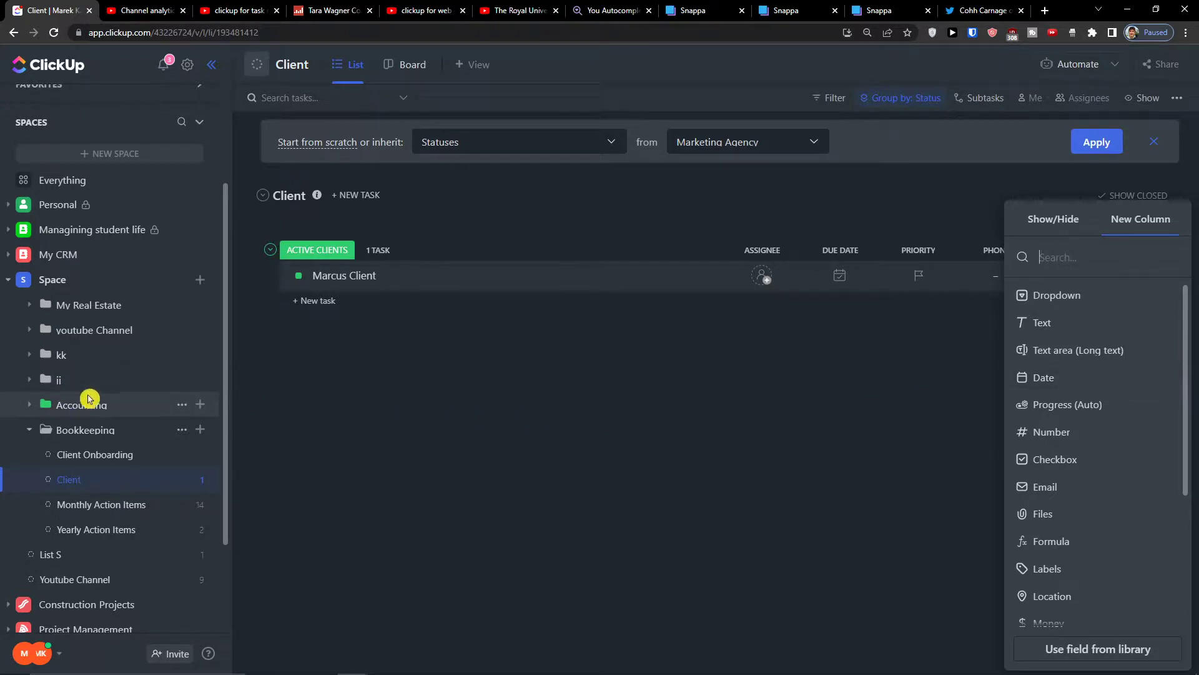
scroll(1194, 473, "down", 3)
scroll(1137, 515, "down", 1)
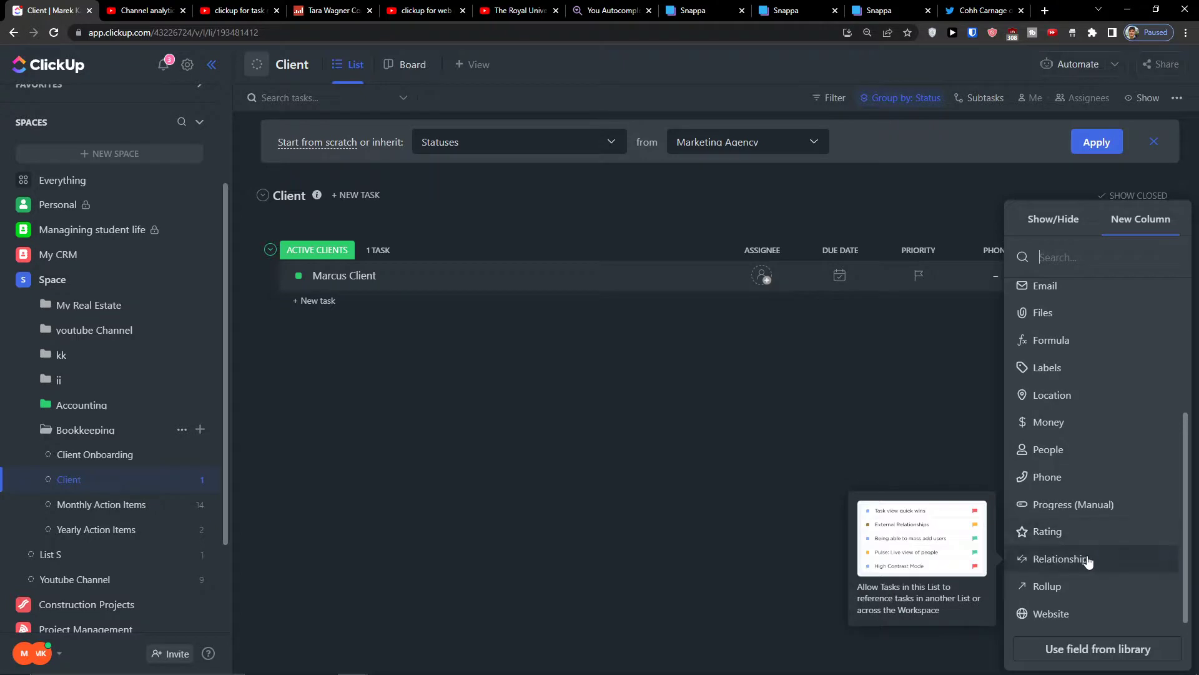
scroll(1086, 550, "up", 4)
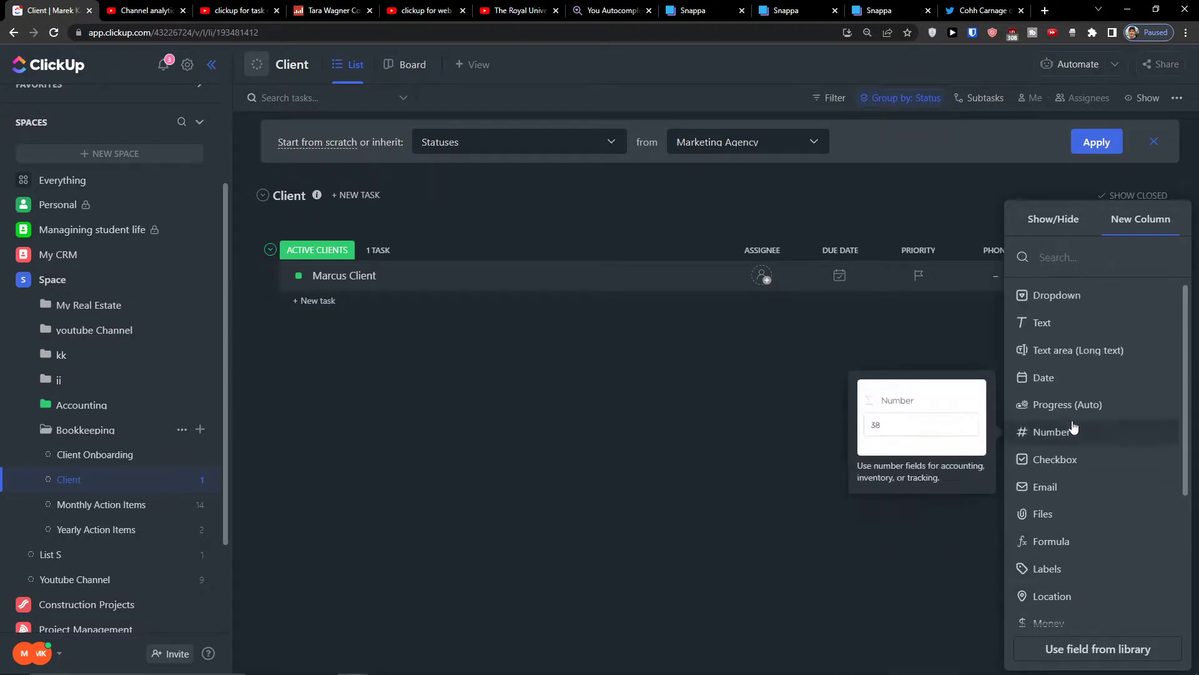
scroll(1111, 470, "down", 3)
left_click(650, 468)
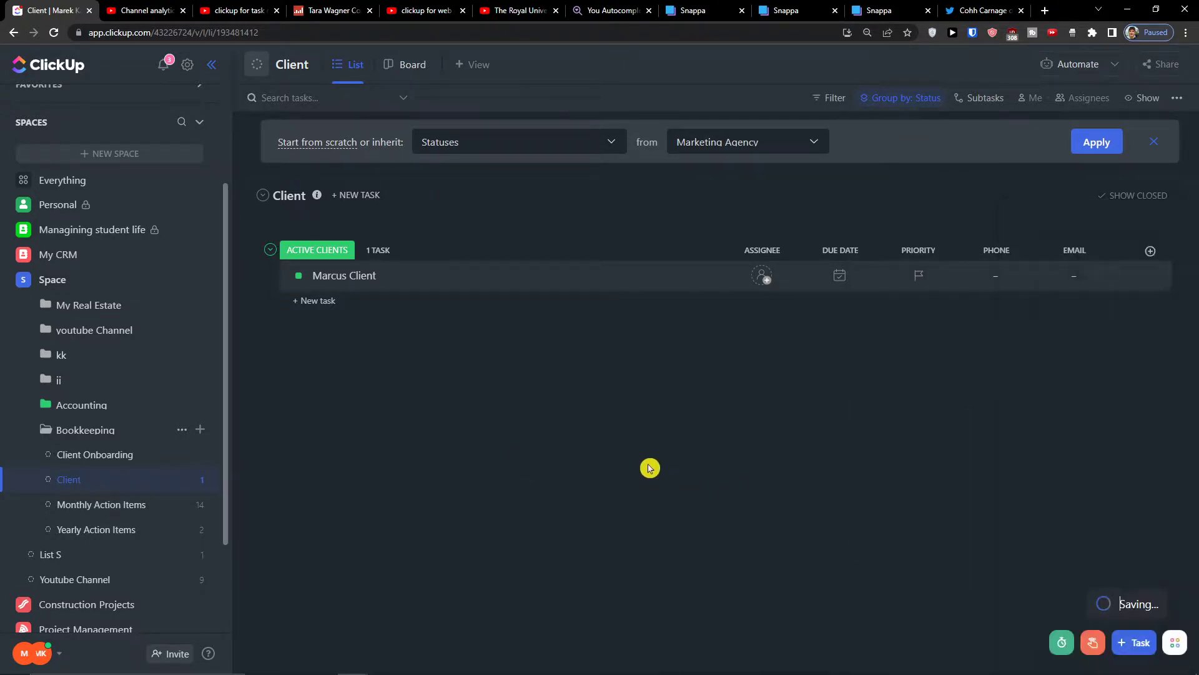
Add a Relationship column named "Client" to Monthly Action Items, related to tasks from the Client list in Bookkeeping
left_click(106, 509)
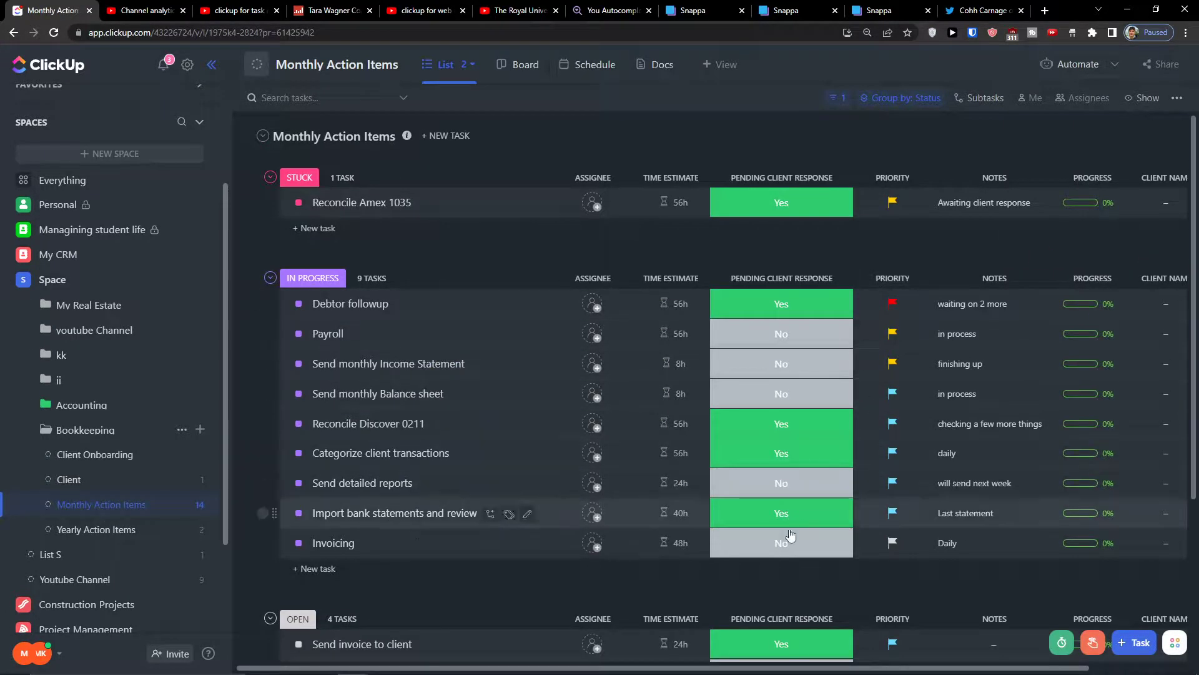
left_click_drag(718, 670, 812, 669)
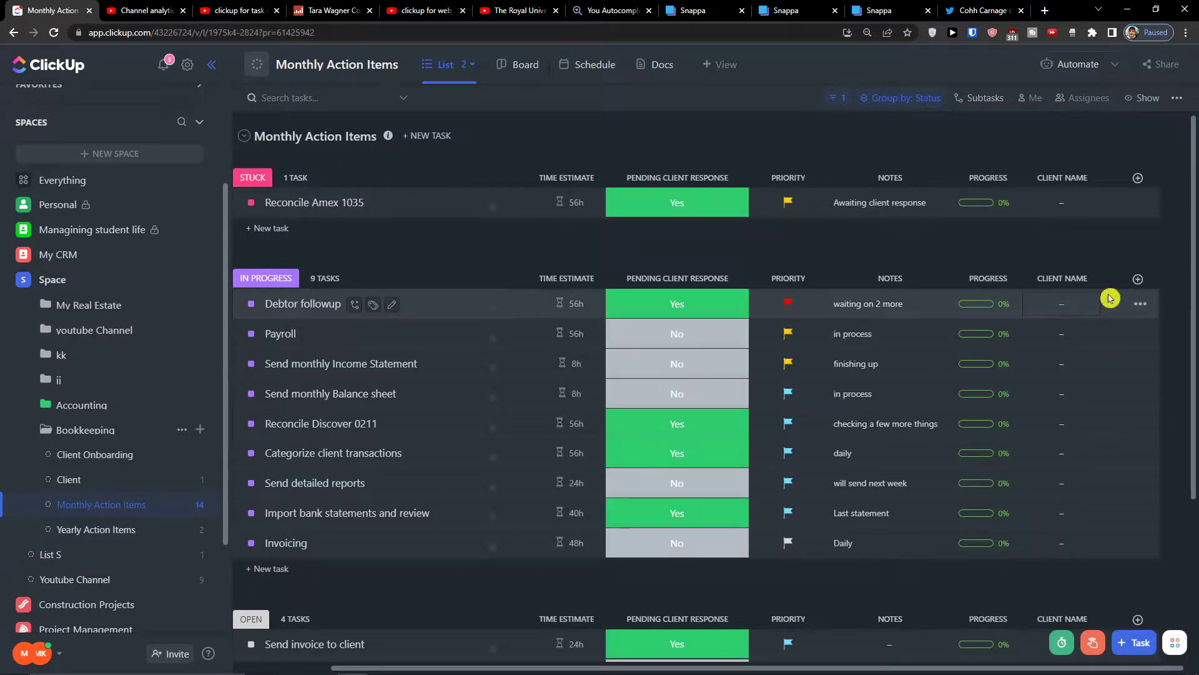
left_click(1138, 279)
scroll(1062, 481, "down", 3)
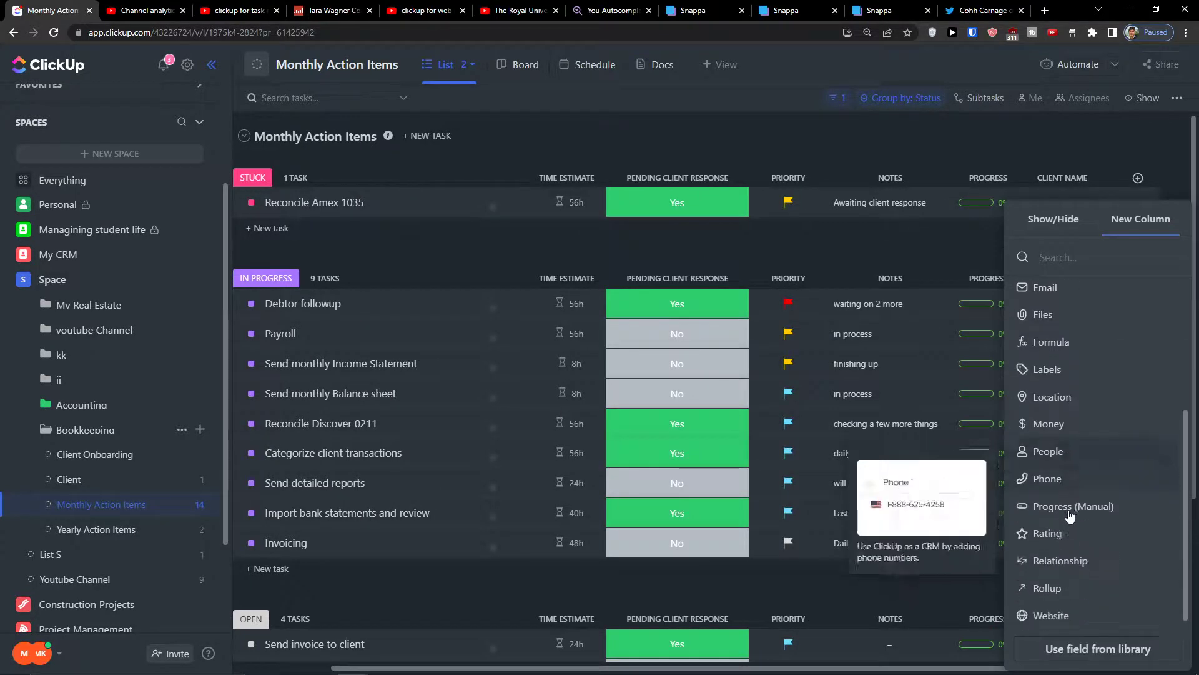
left_click(1062, 570)
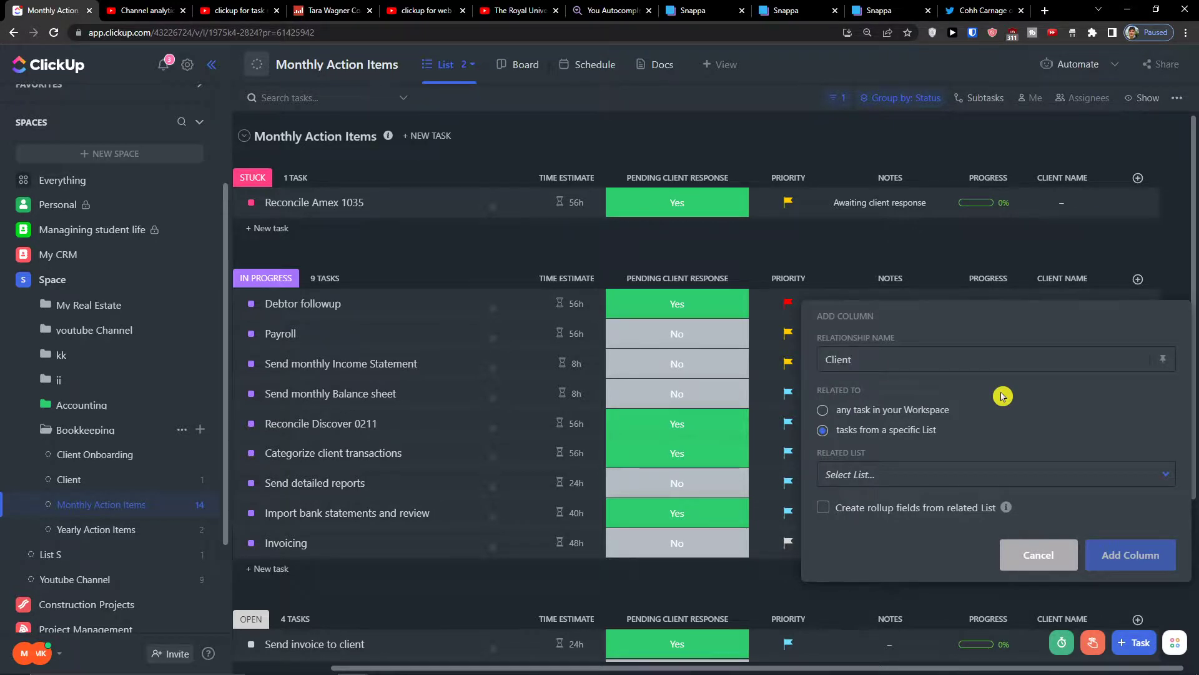
left_click(997, 480)
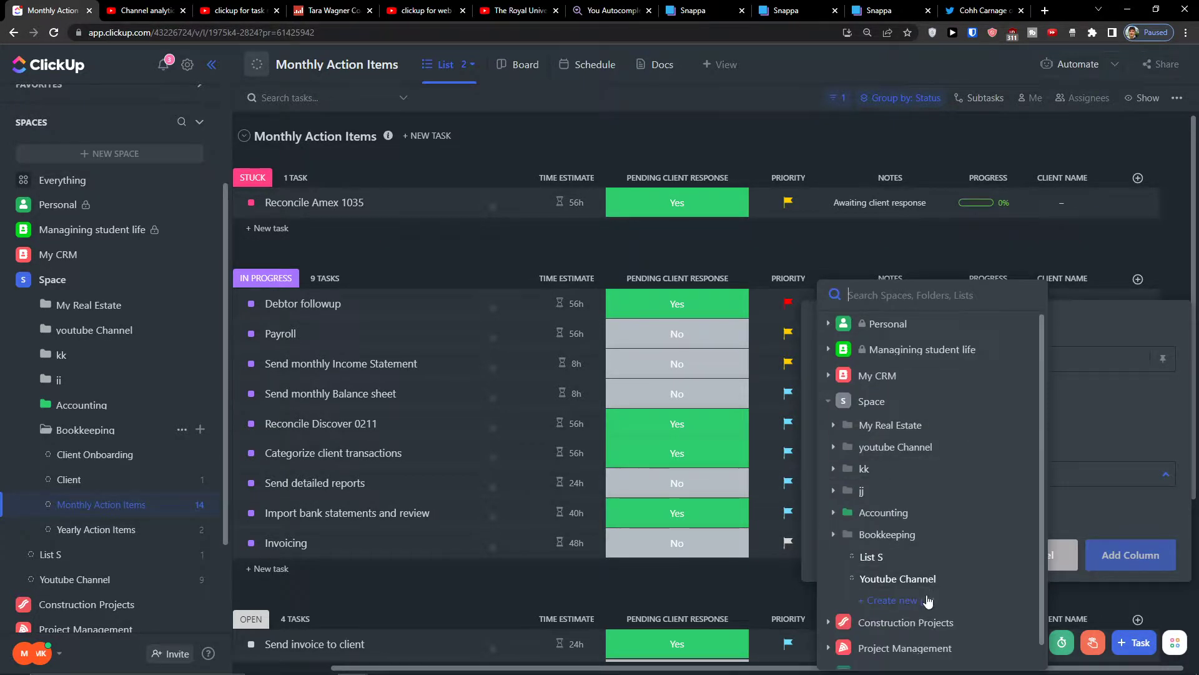
scroll(918, 562, "down", 1)
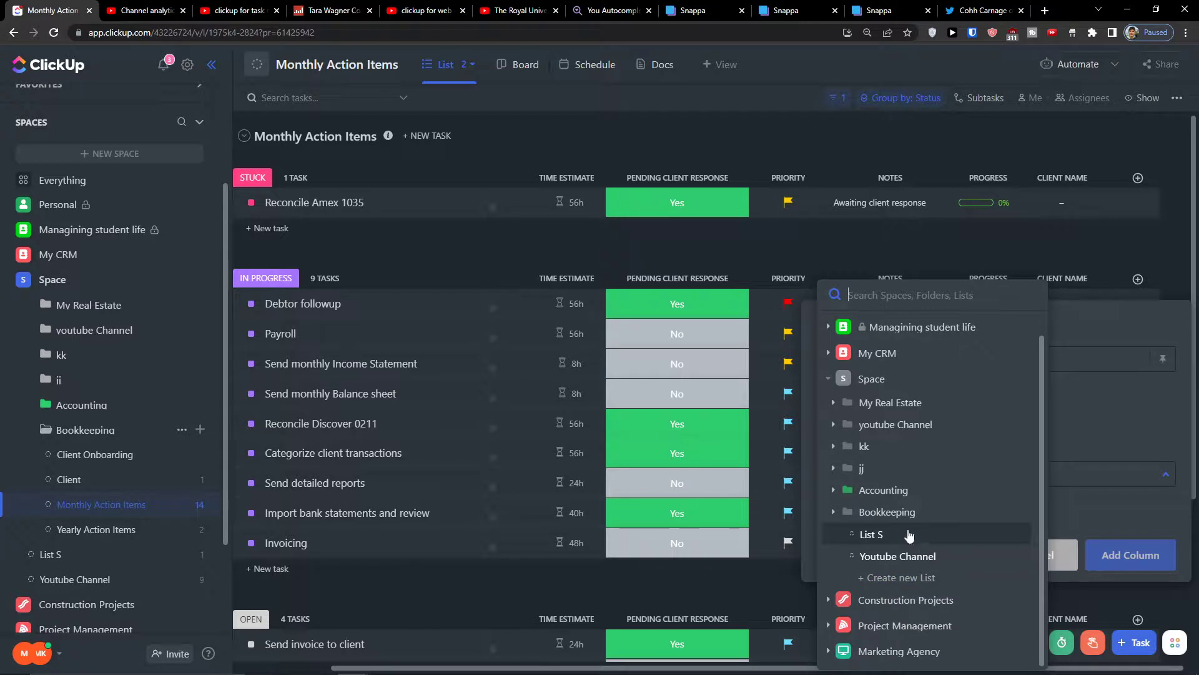
left_click(833, 511)
scroll(921, 519, "down", 2)
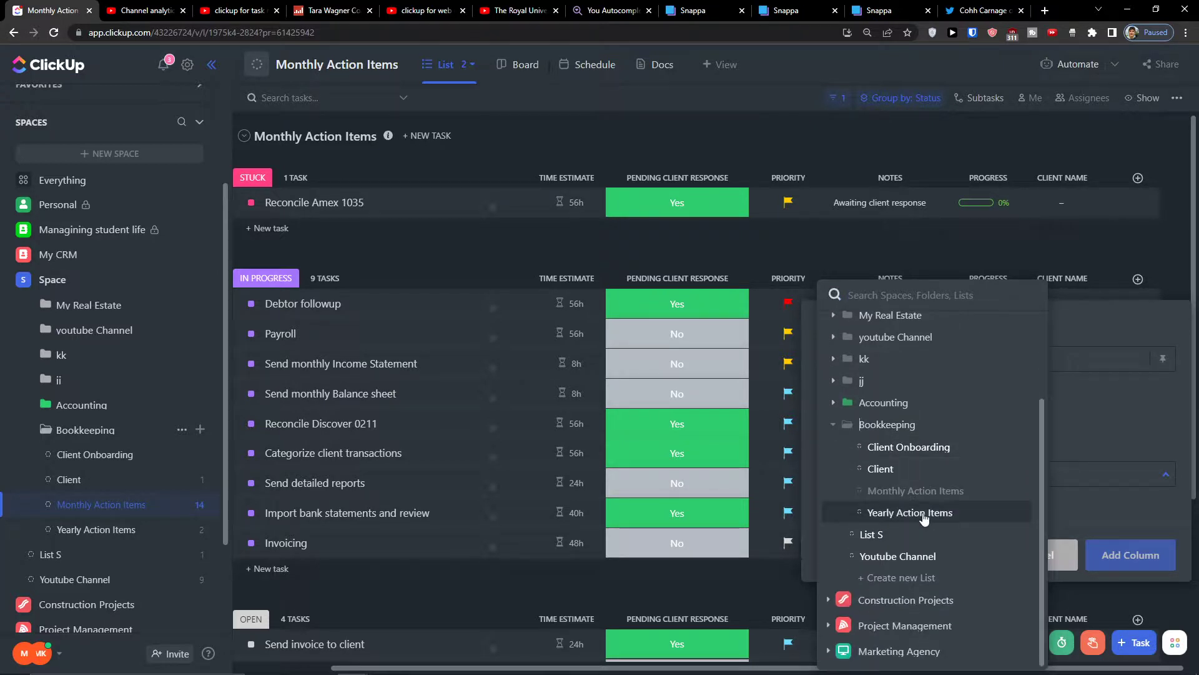
left_click(881, 469)
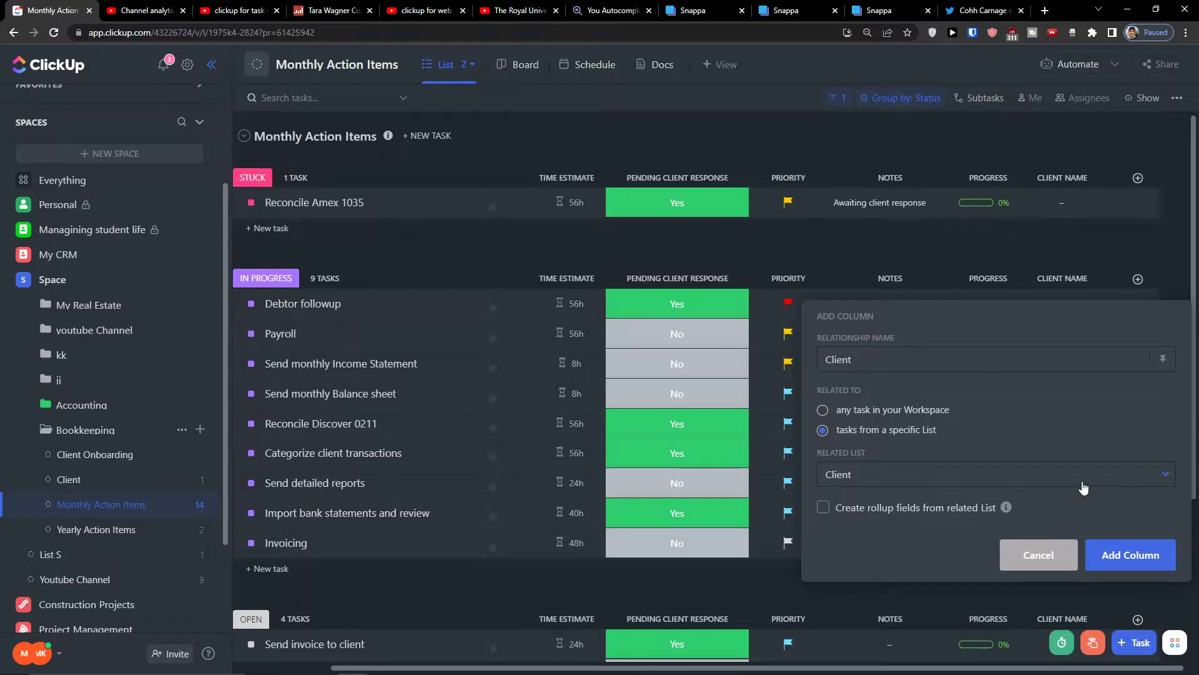
left_click(1113, 554)
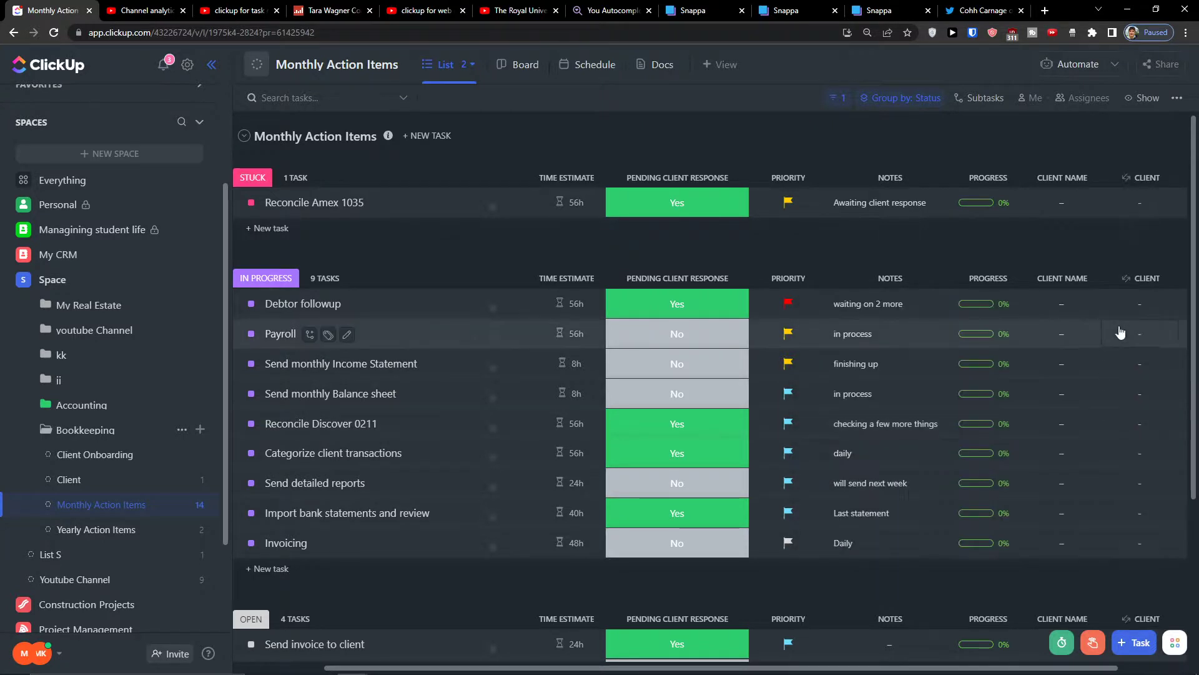
Link the client's task to the Debtor followup and Invoicing tasks in the Client relationship column
left_click(1128, 301)
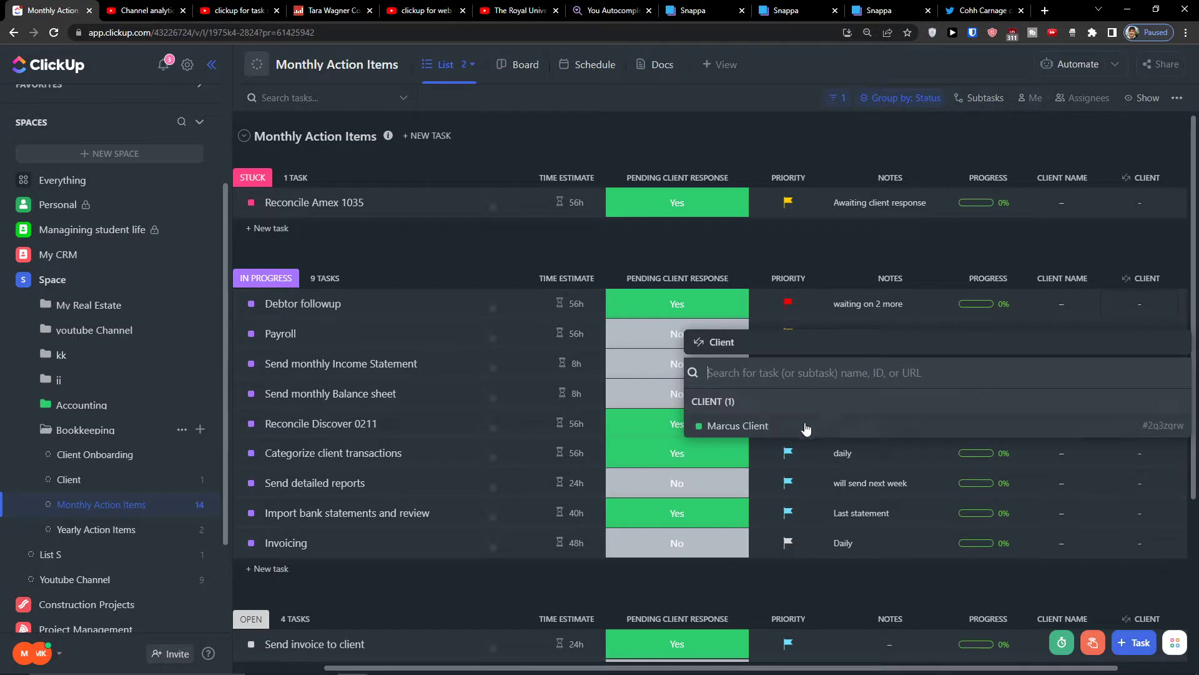
left_click(806, 424)
left_click(873, 590)
left_click_drag(756, 667, 797, 671)
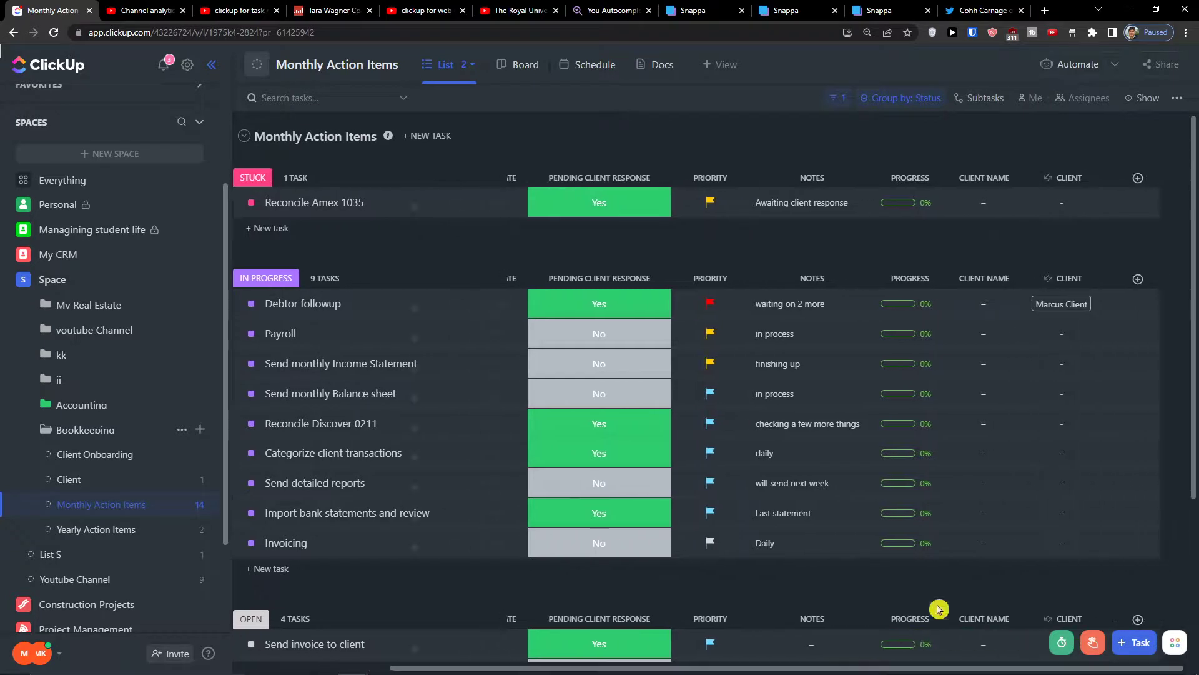
left_click(1071, 553)
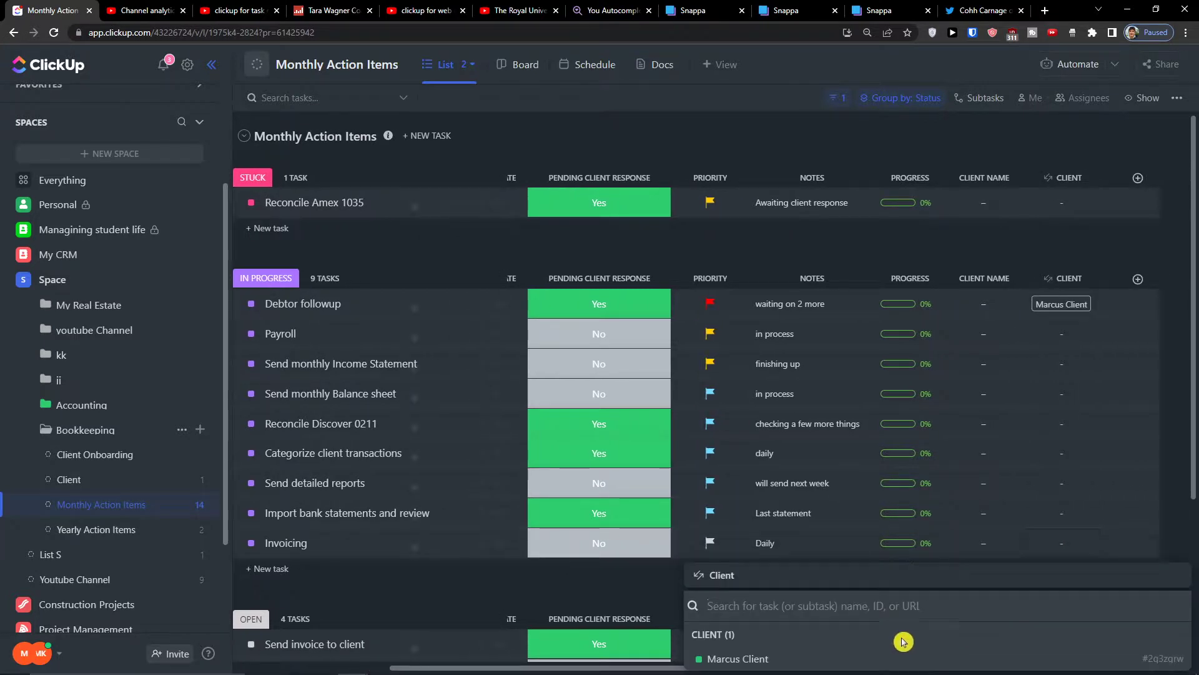
left_click(875, 644)
left_click(599, 607)
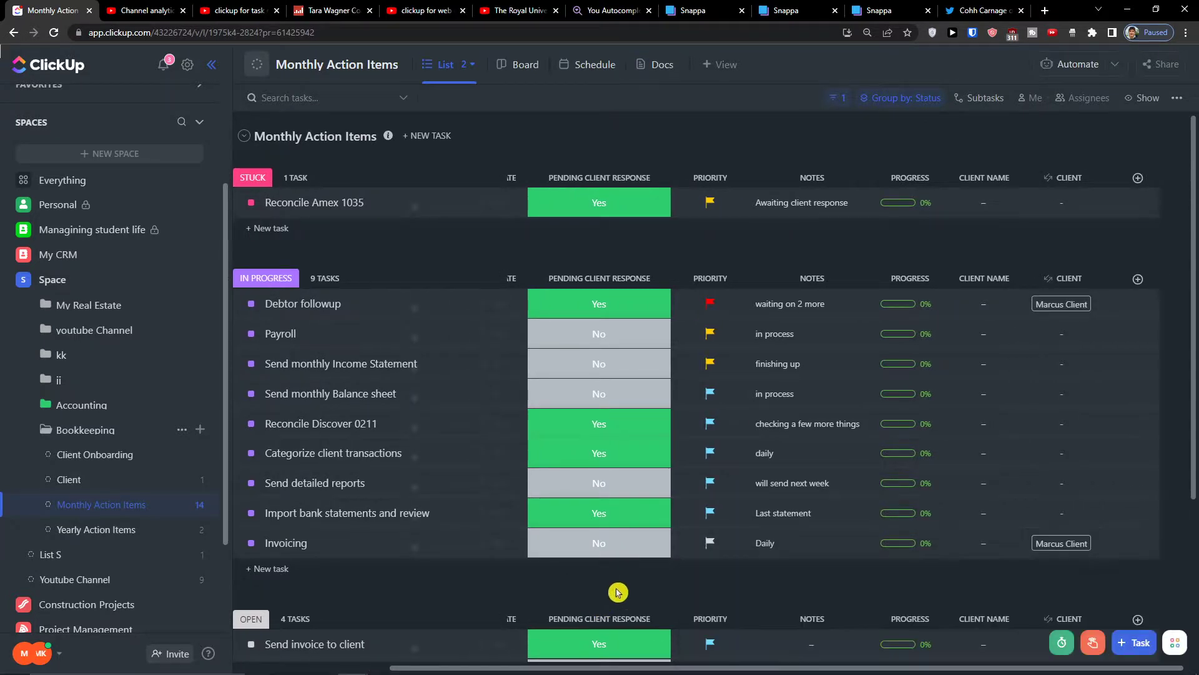
Examine the linked client's task from the Invoicing row, including its empty fields, and close it
left_click(1047, 548)
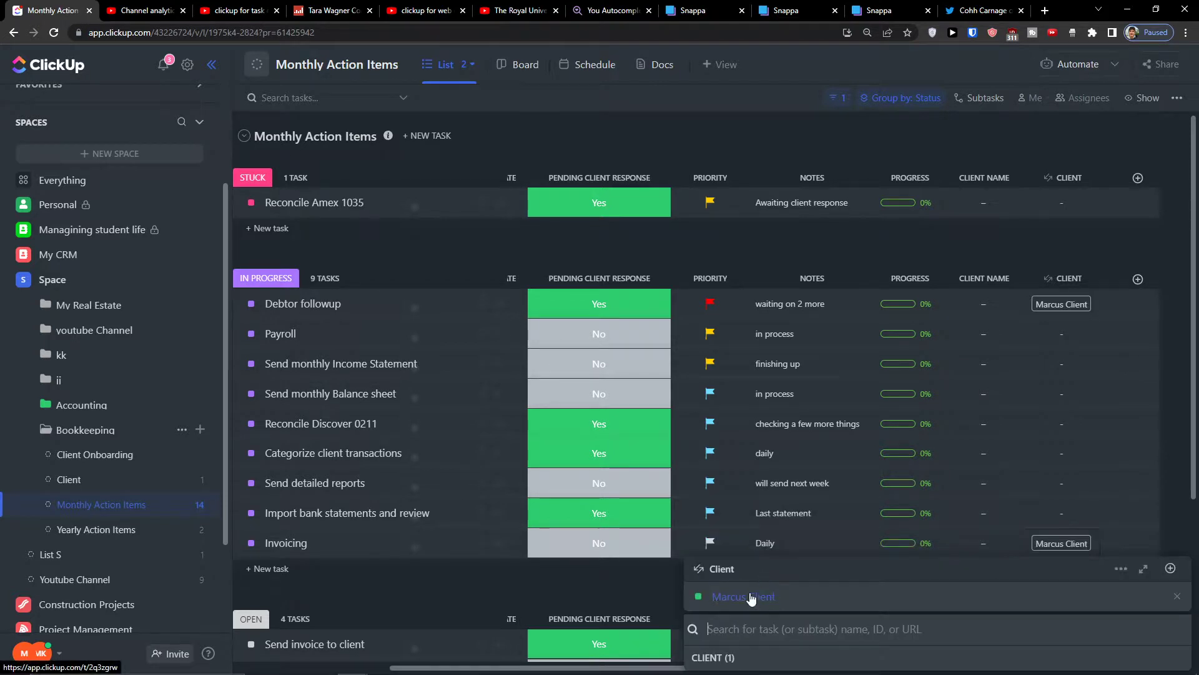
left_click(751, 597)
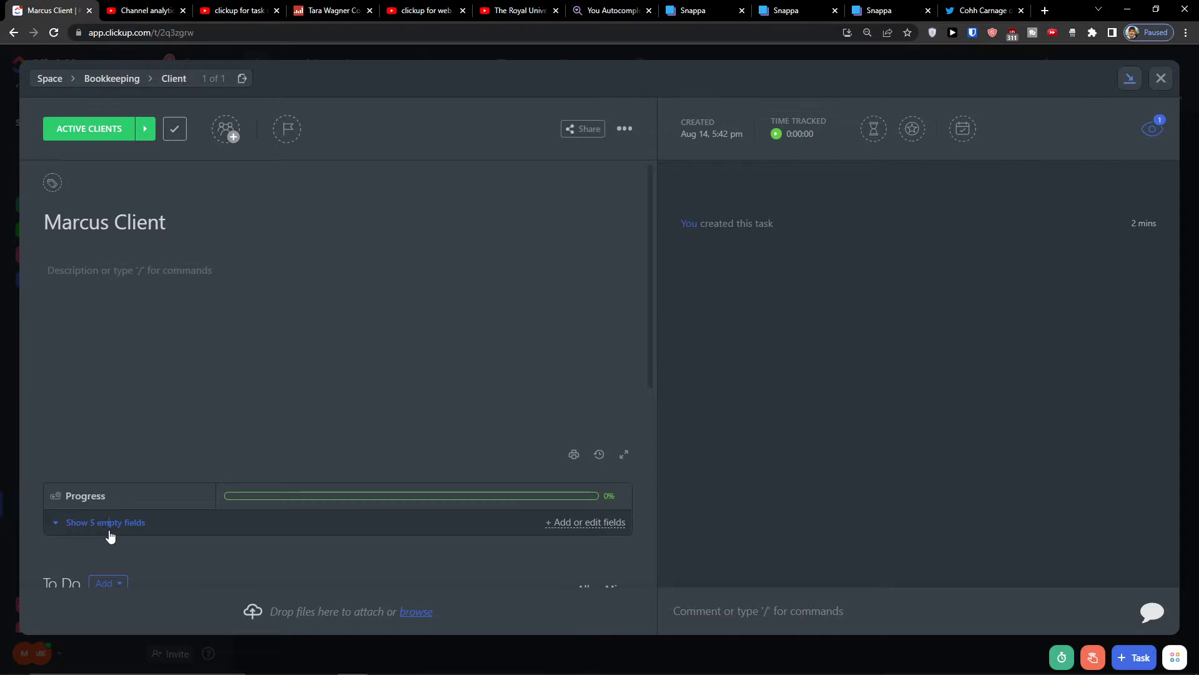
left_click(108, 530)
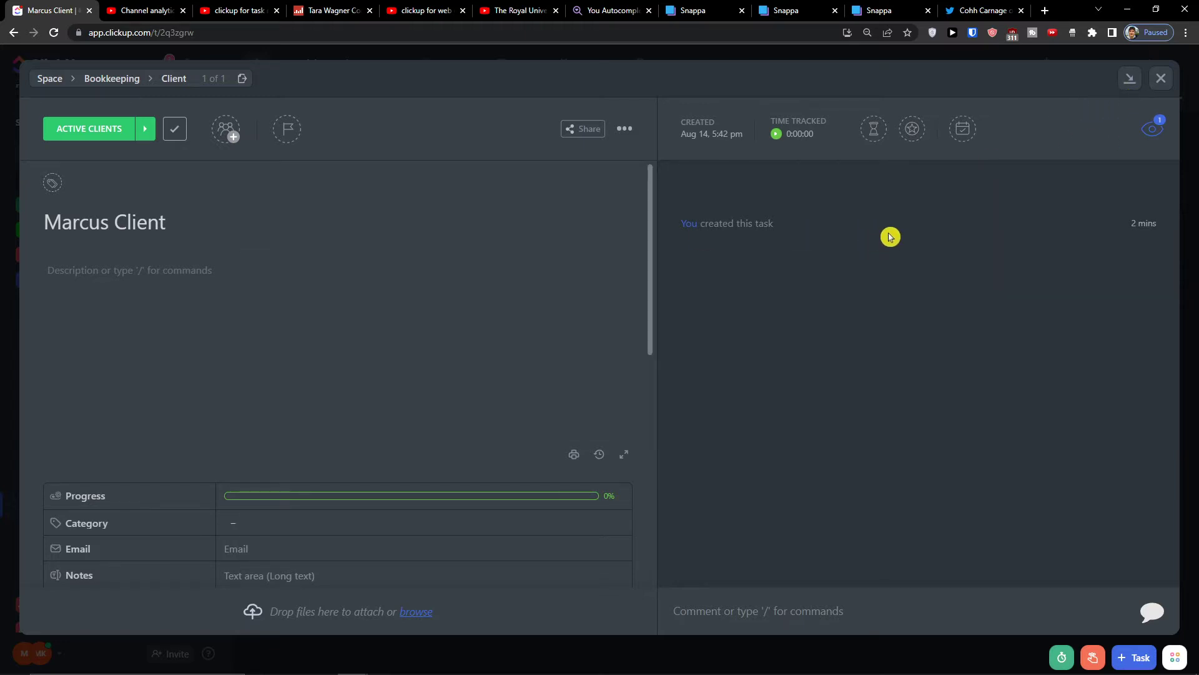
left_click(1160, 78)
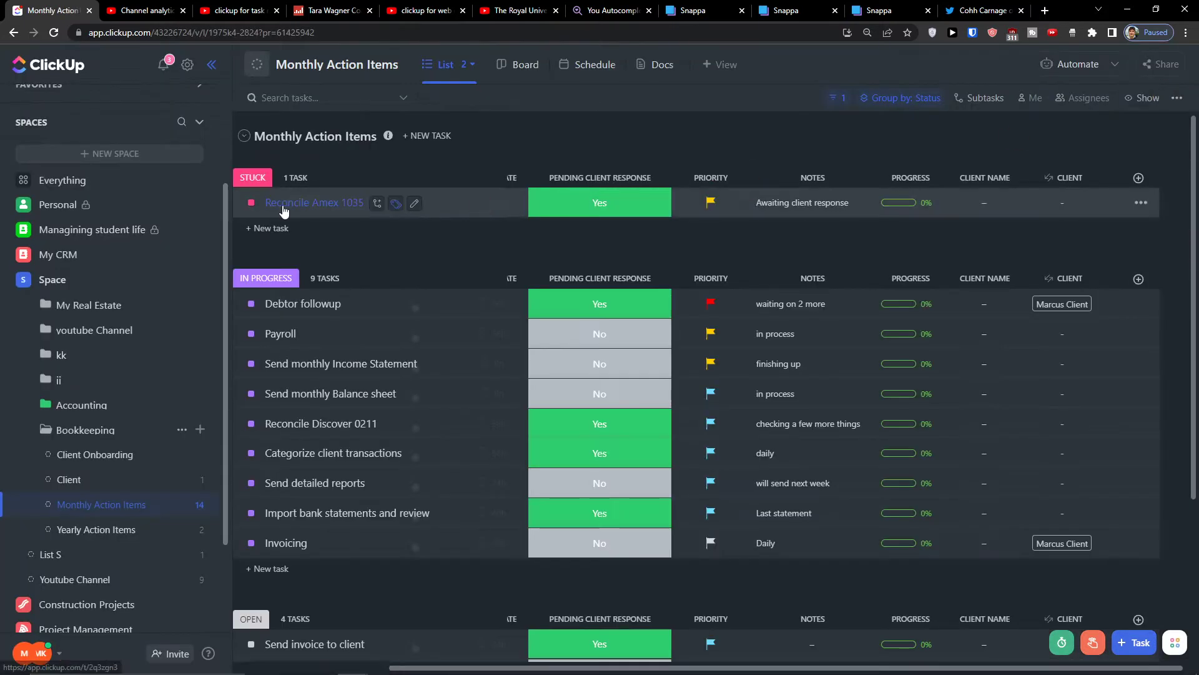
Open the Client Onboarding list in the Bookkeeping folder
left_click(104, 459)
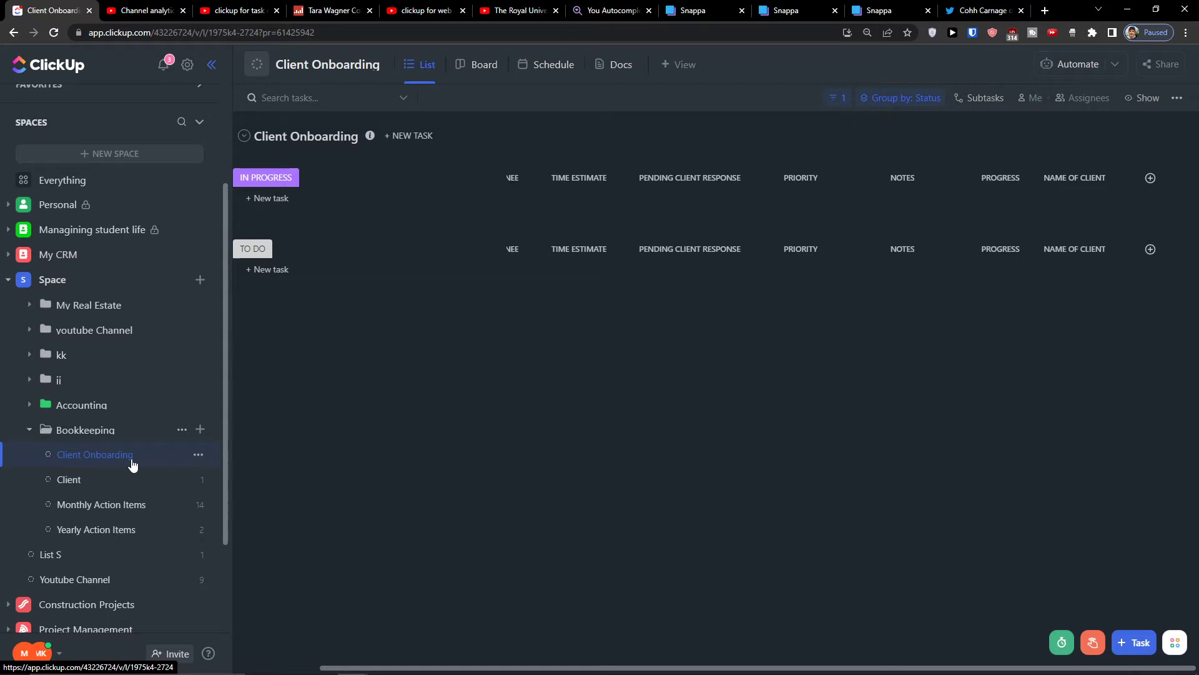